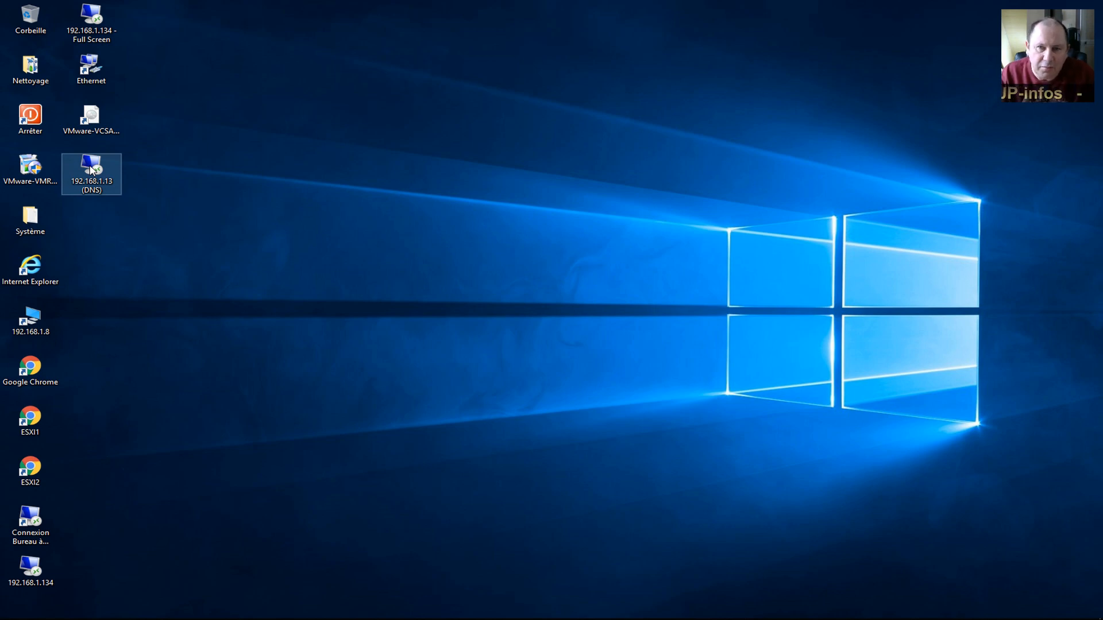
Open a remote desktop session to DNS server 192.168.1.13 and resize its window.
double_click(90, 167)
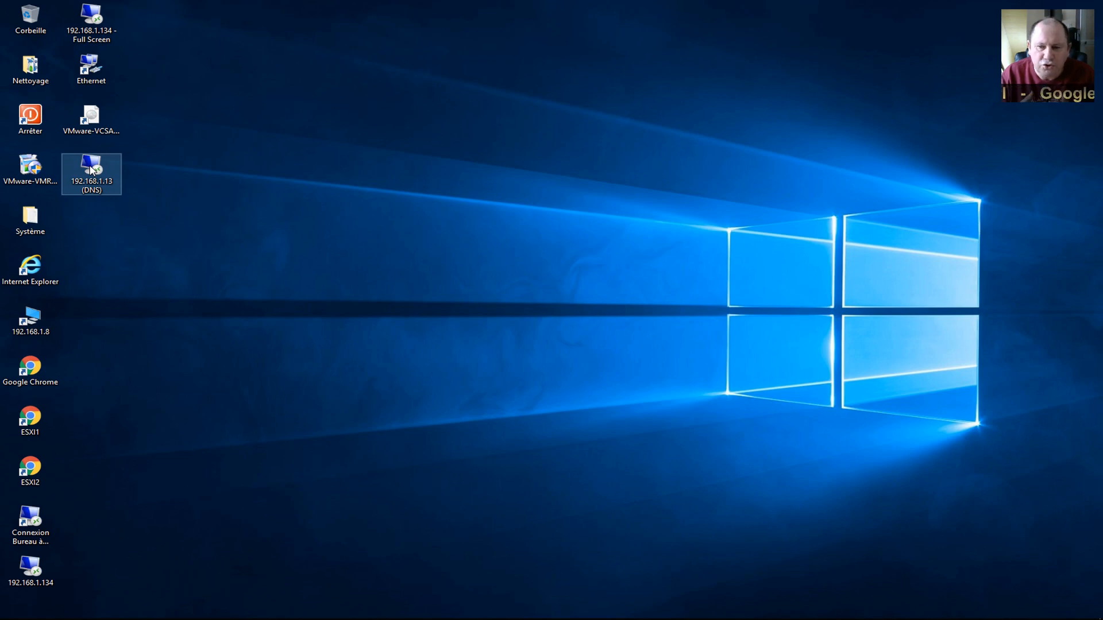
double_click(91, 169)
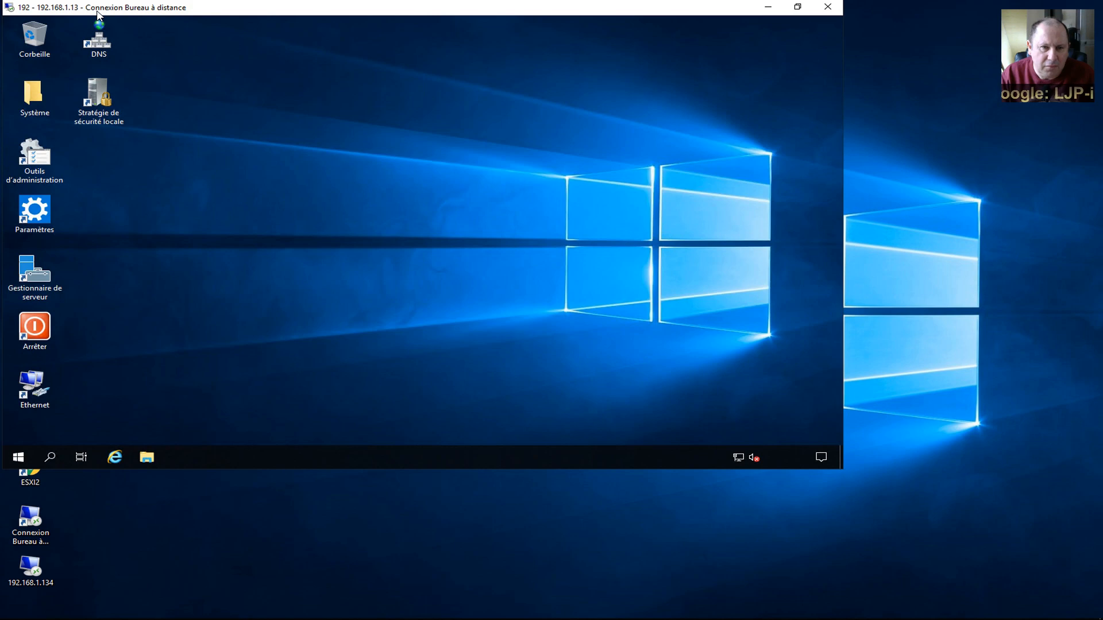
left_click_drag(96, 12, 257, 59)
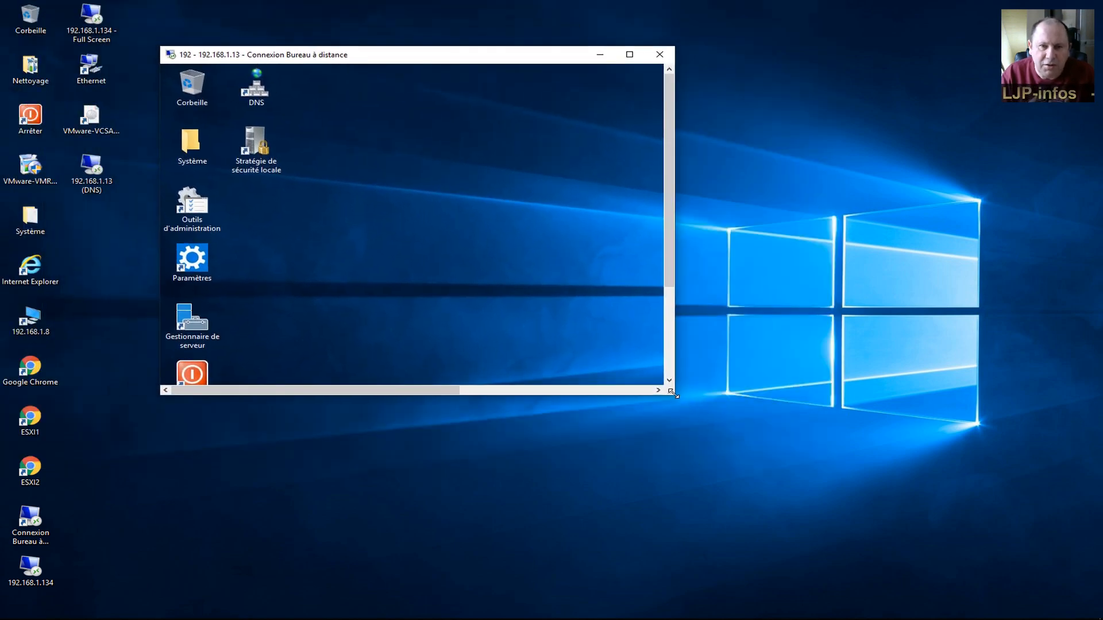
left_click_drag(673, 395, 1042, 564)
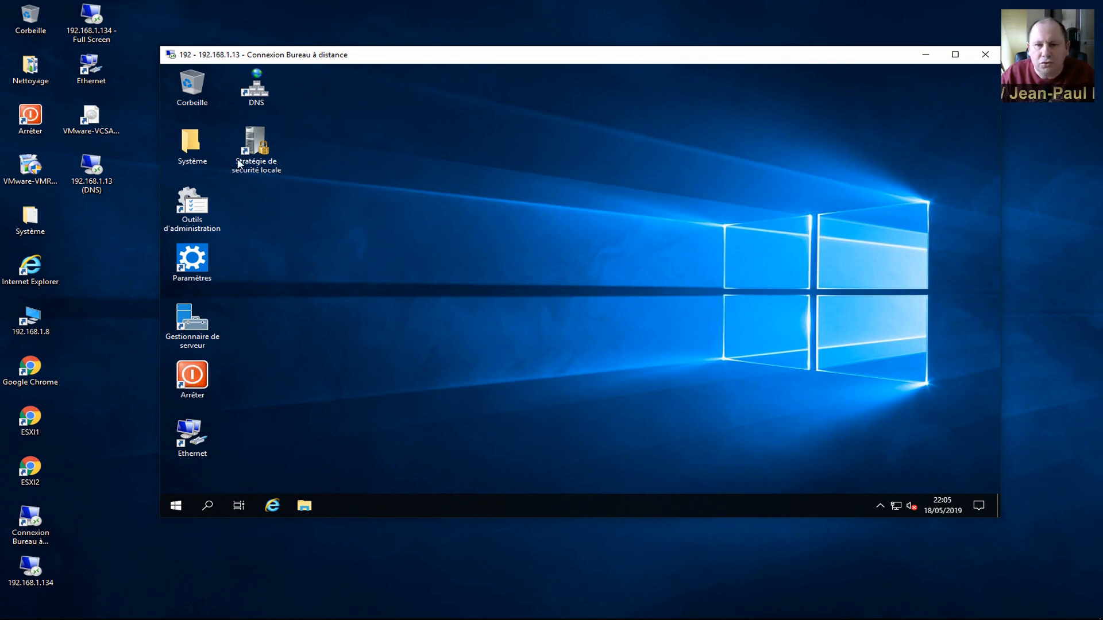
In DNS Manager, review the loisel.loc forward zone, reverse zones and forwarder settings.
double_click(253, 92)
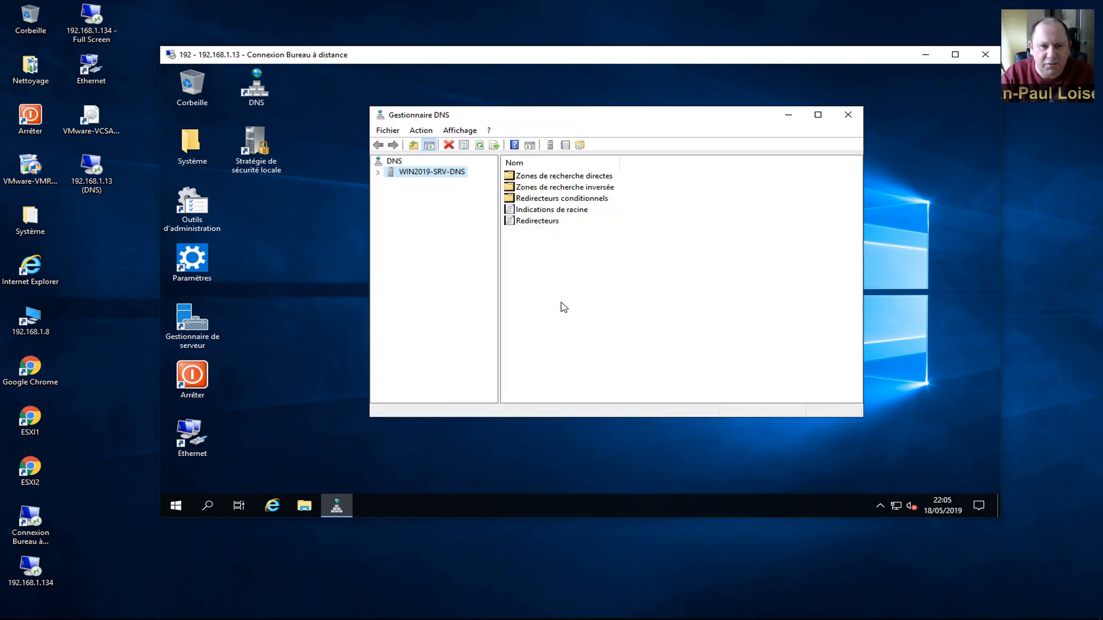
double_click(534, 176)
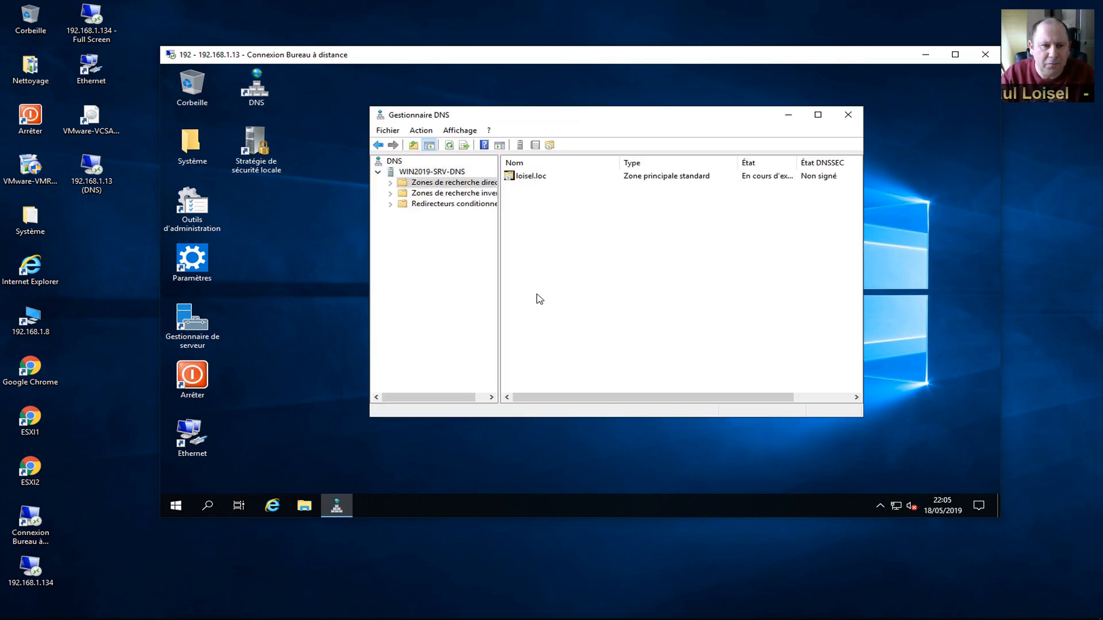
key("Down")
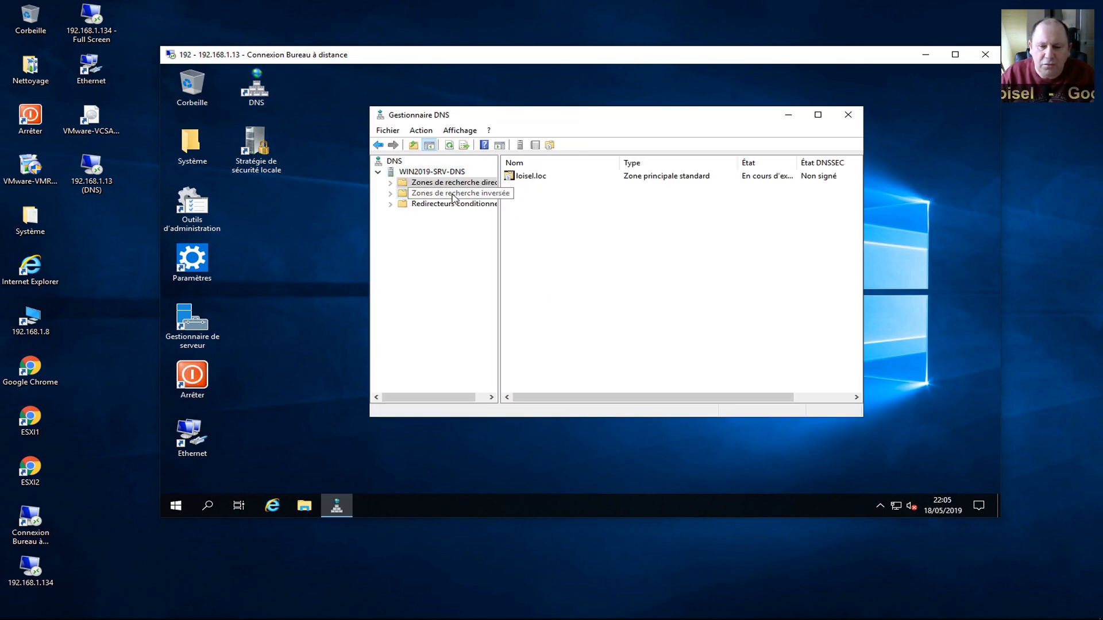
left_click(432, 173)
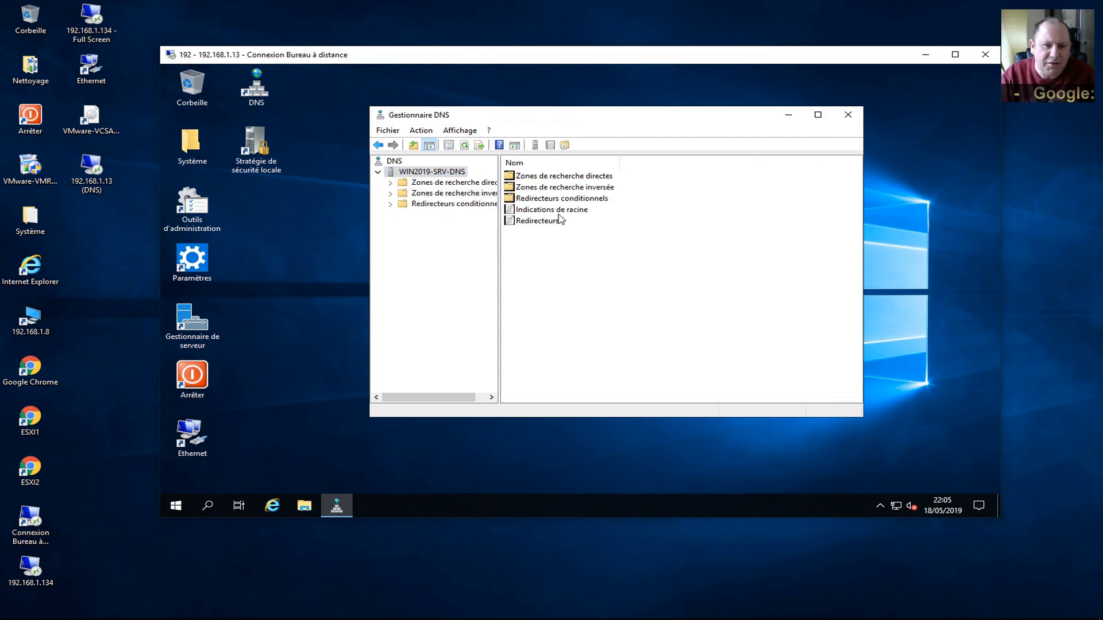
left_click(556, 224)
double_click(557, 229)
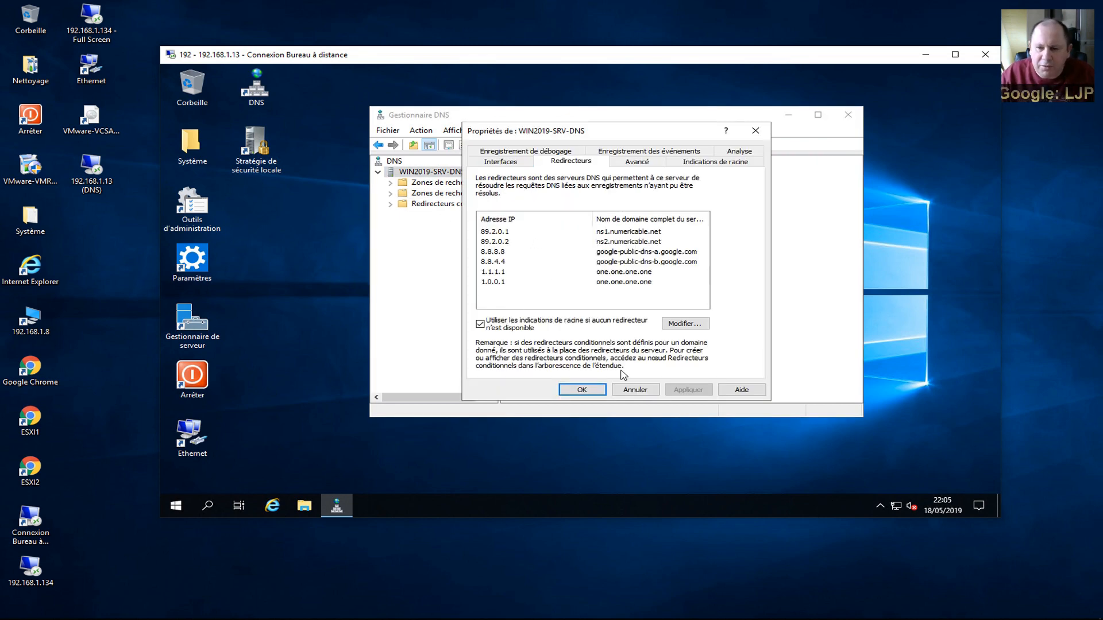
left_click(582, 390)
Close DNS Manager and end the remote session to 192.168.1.13.
left_click(847, 115)
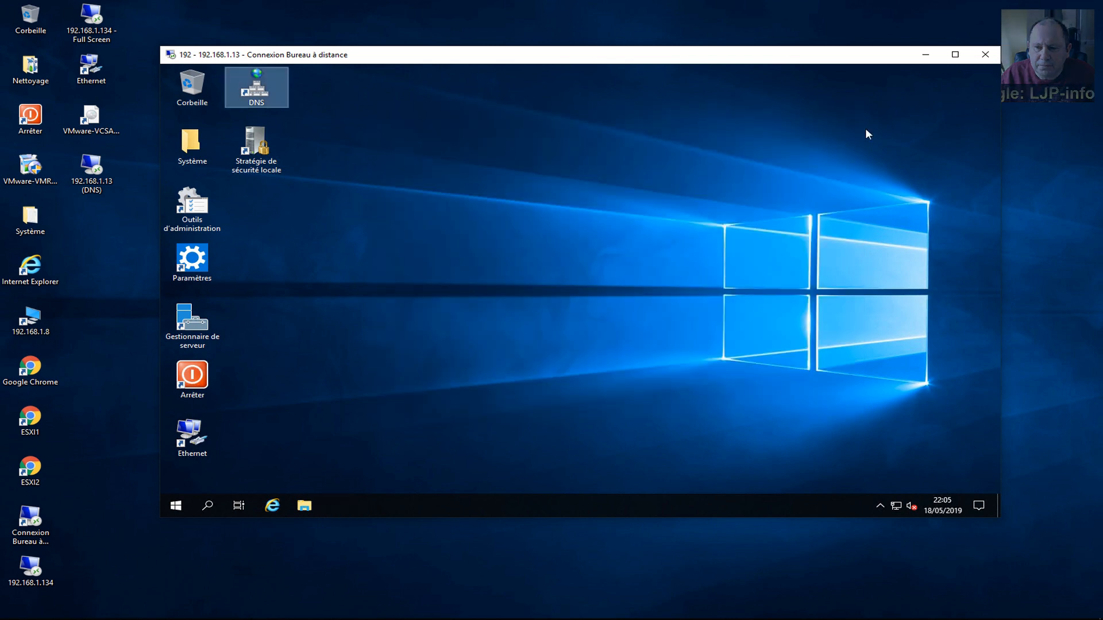
left_click(984, 57)
left_click(702, 250)
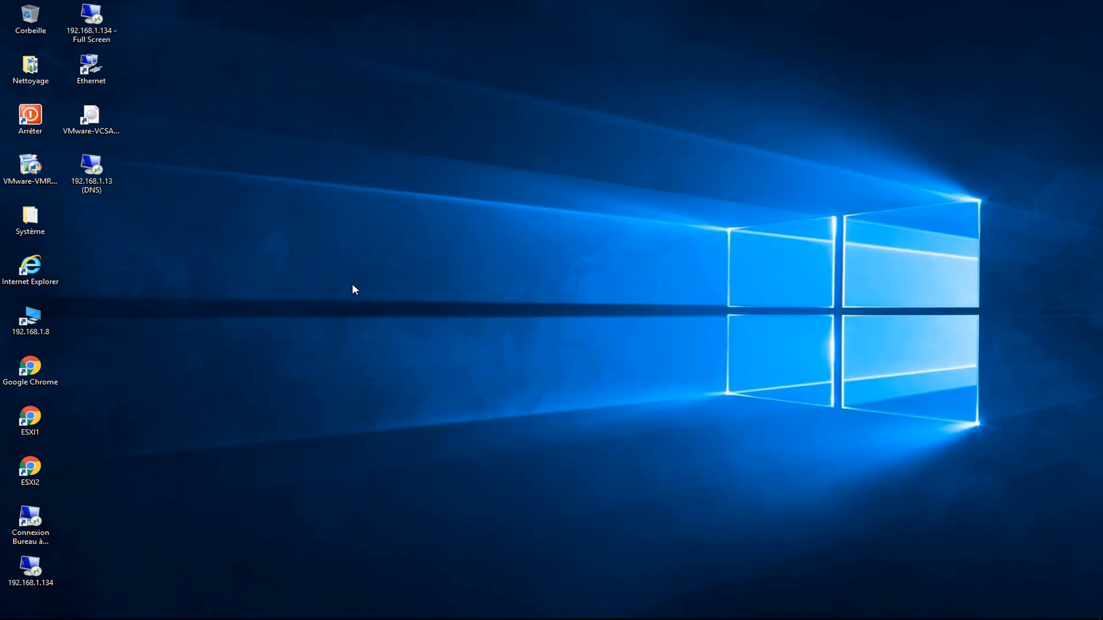
Check the local Ethernet connection's detailed network settings.
double_click(92, 68)
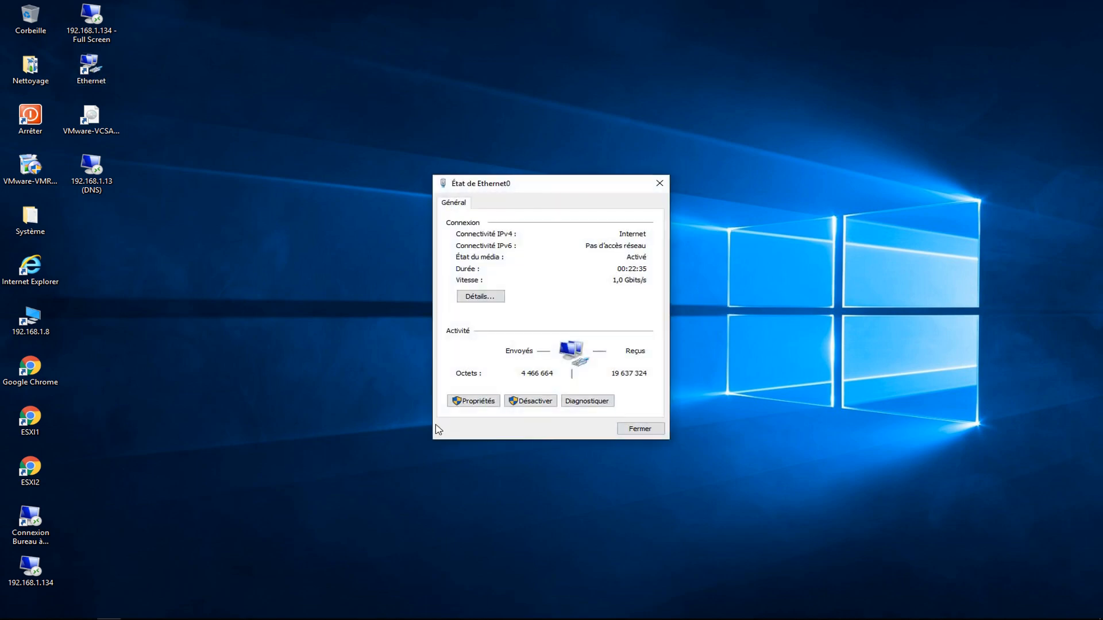
left_click(475, 297)
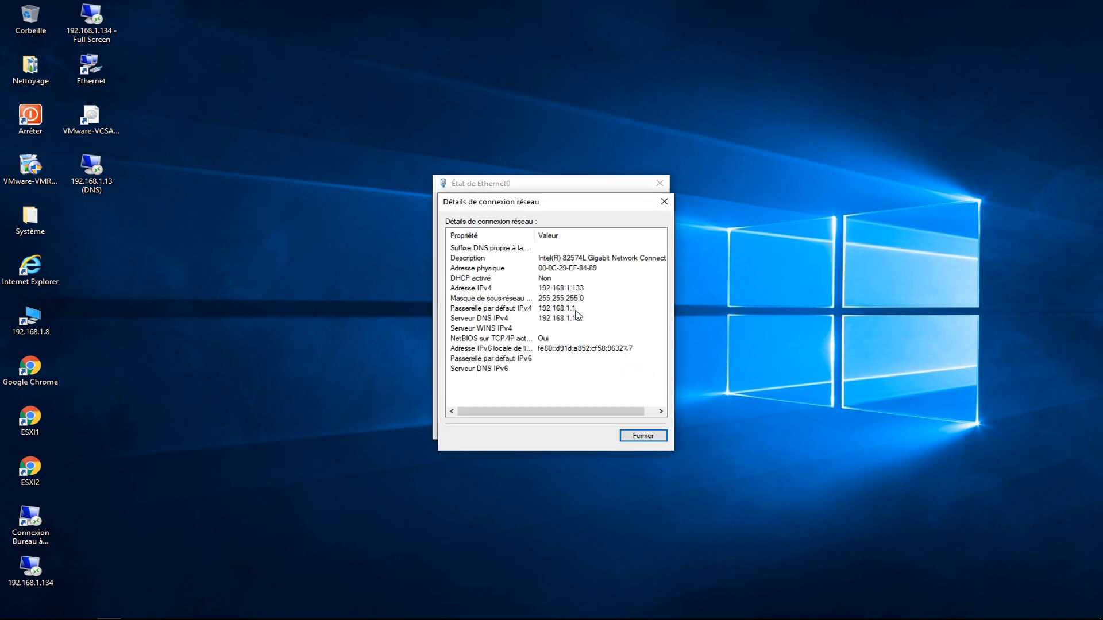
left_click(664, 201)
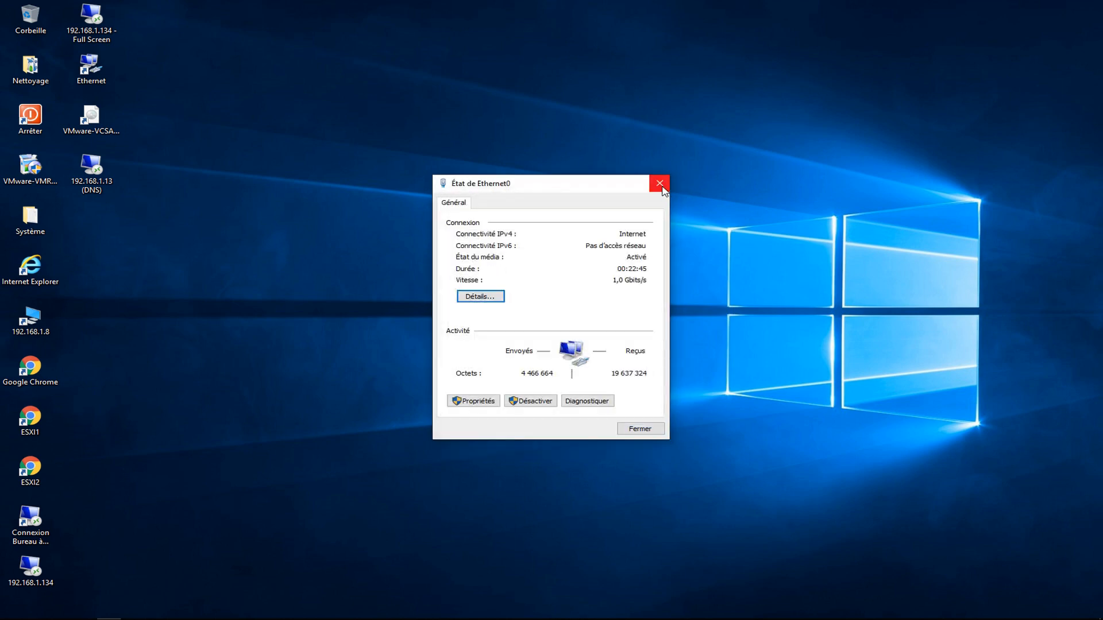
left_click(659, 184)
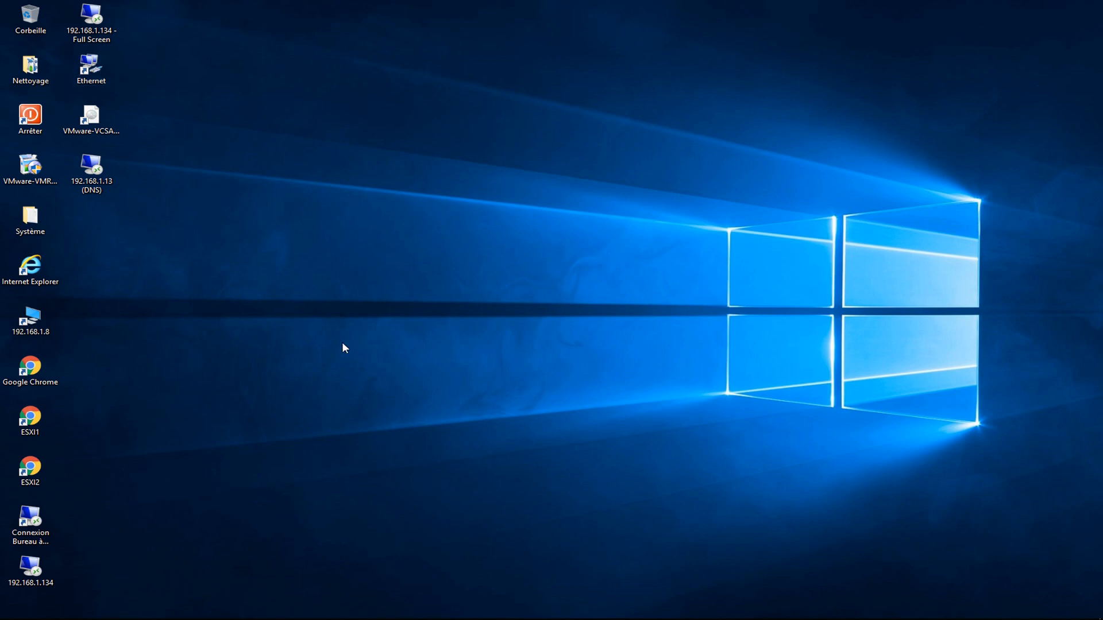
Open a remote desktop session to 192.168.1.134 in a resized window.
double_click(31, 570)
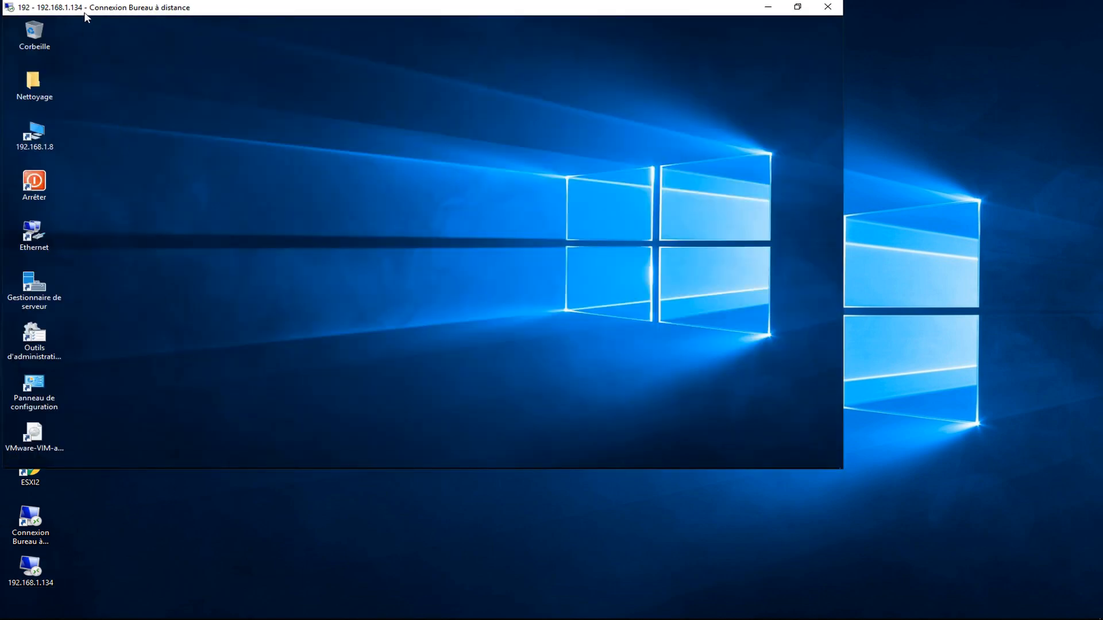
left_click_drag(86, 17, 220, 63)
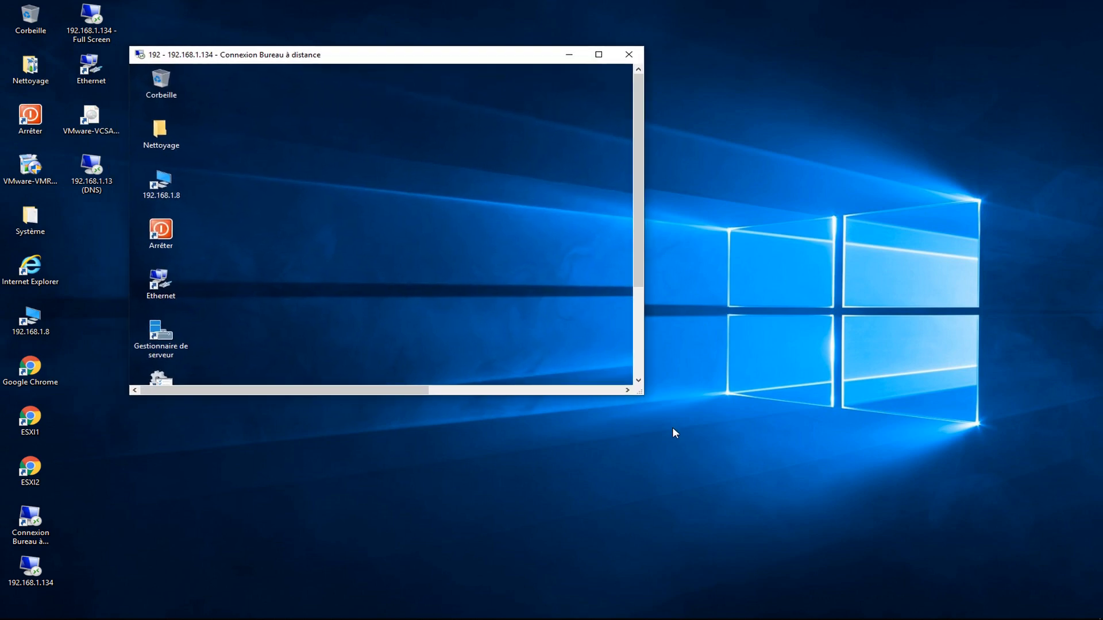
left_click_drag(642, 394, 996, 586)
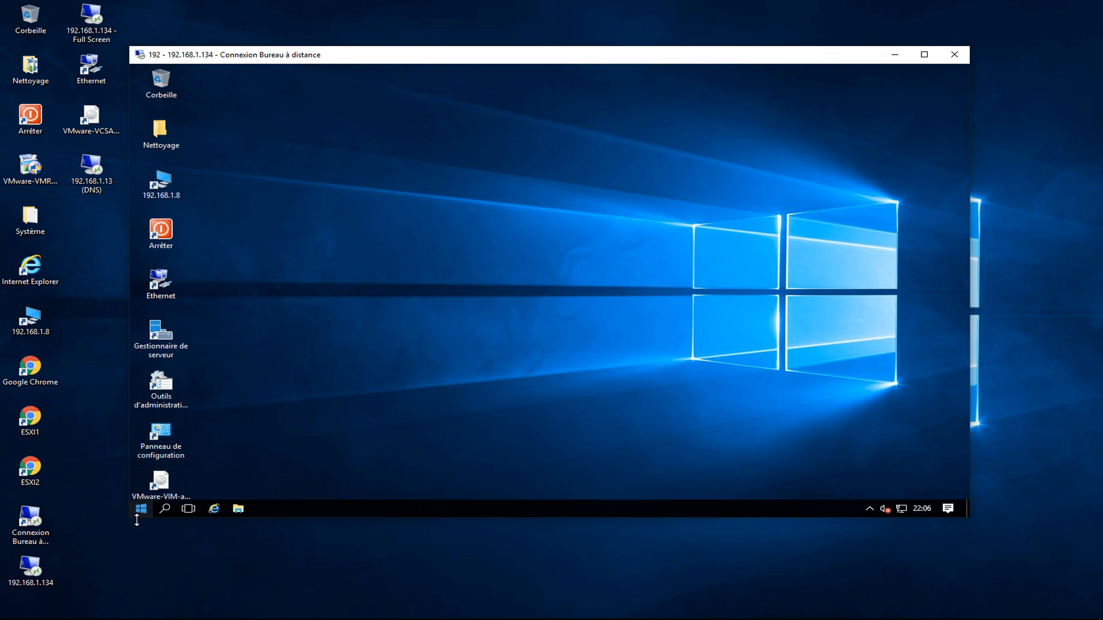
View the remote server's System information page.
right_click(139, 509)
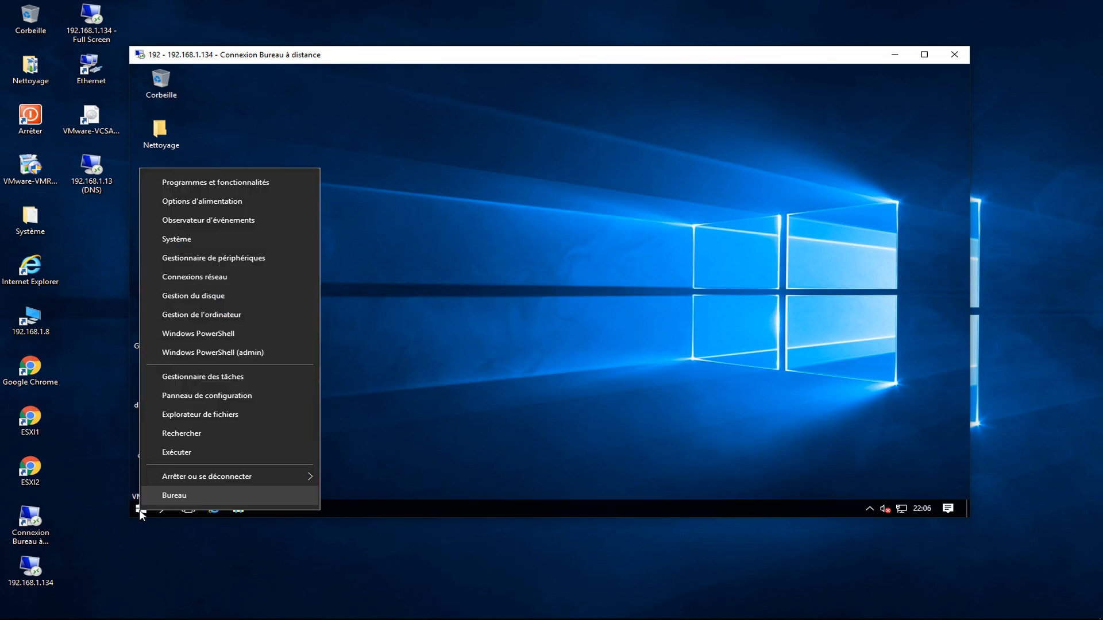
left_click(194, 240)
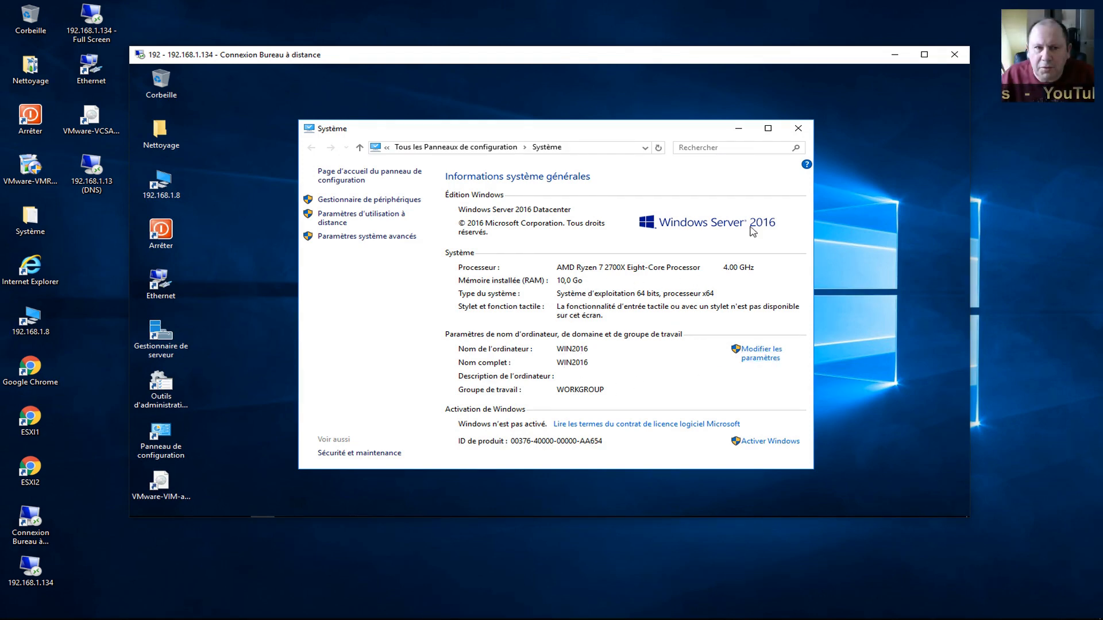
left_click(798, 130)
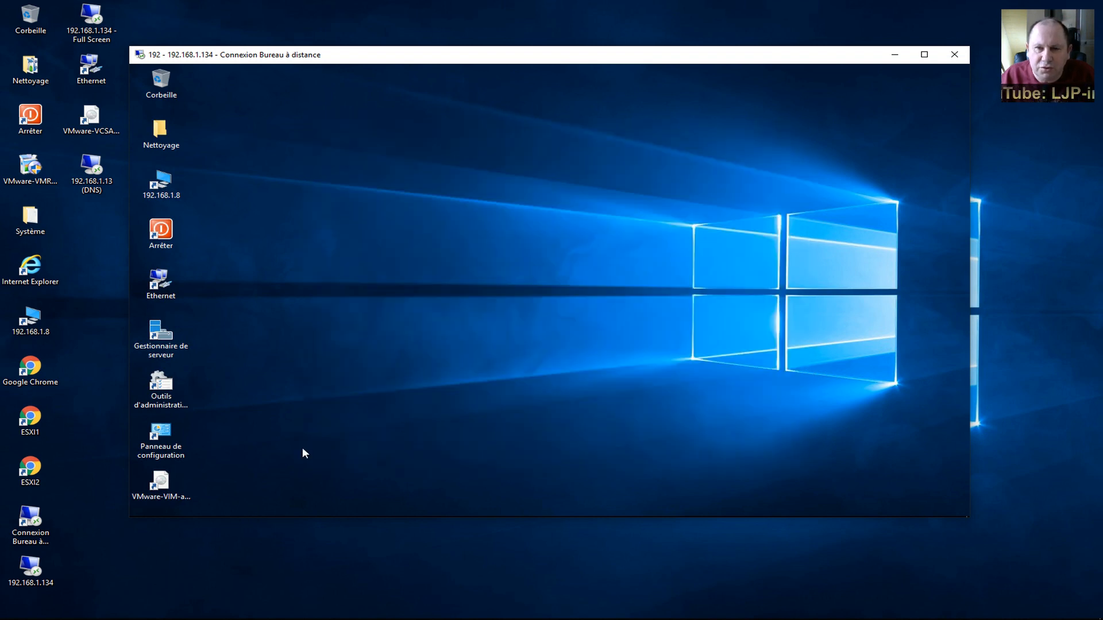
Check the remote server's Ethernet connection details, then end the session to 192.168.1.134.
double_click(161, 281)
left_click(478, 278)
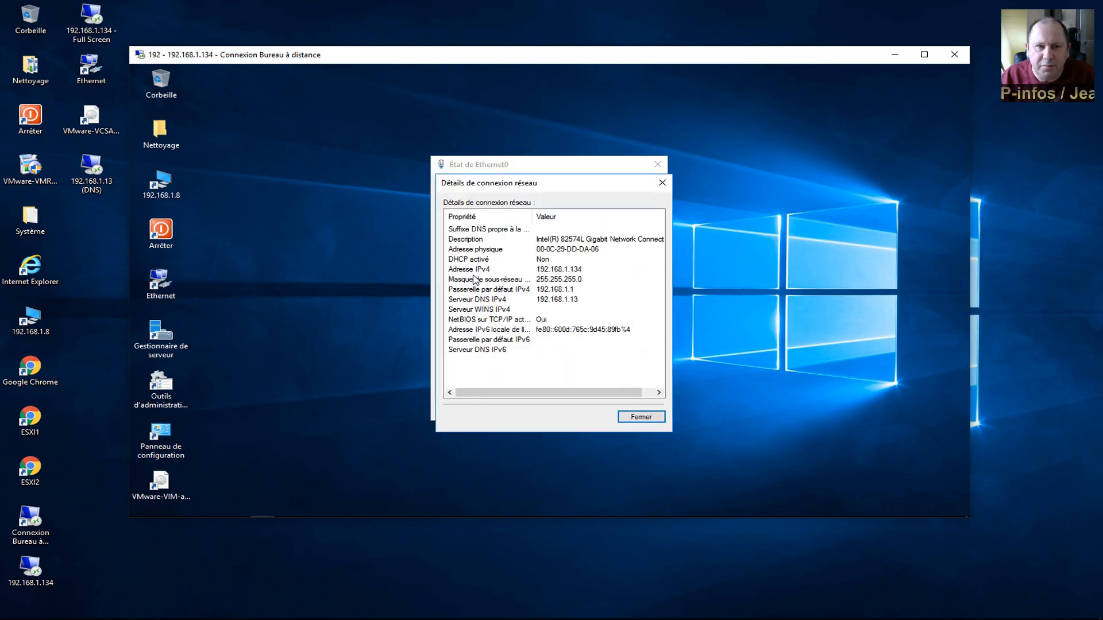
left_click_drag(309, 166, 309, 167)
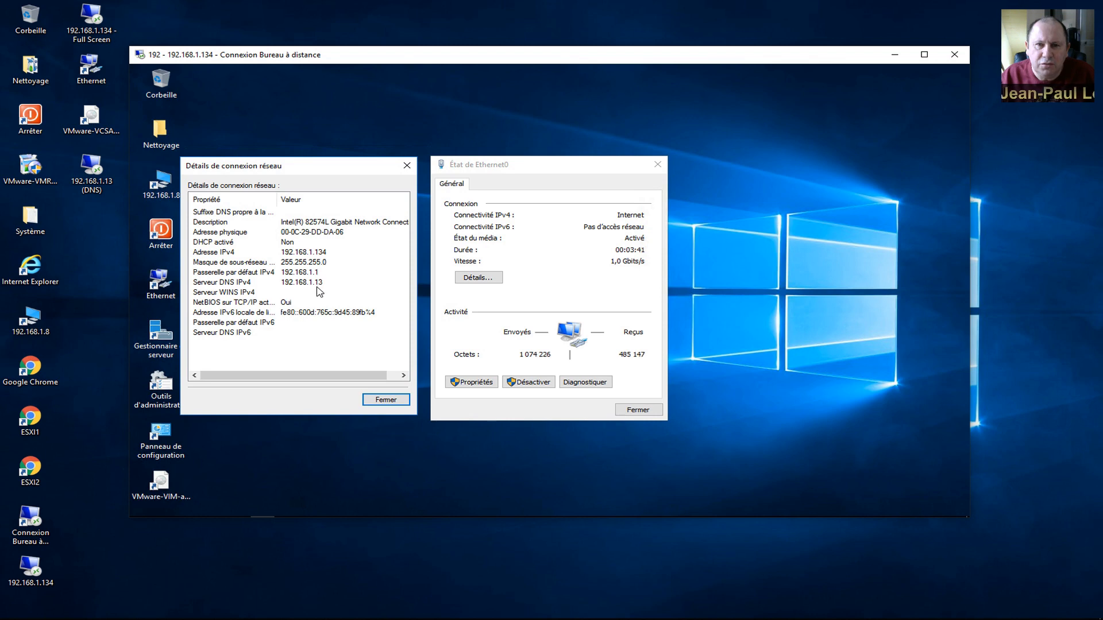
left_click(382, 401)
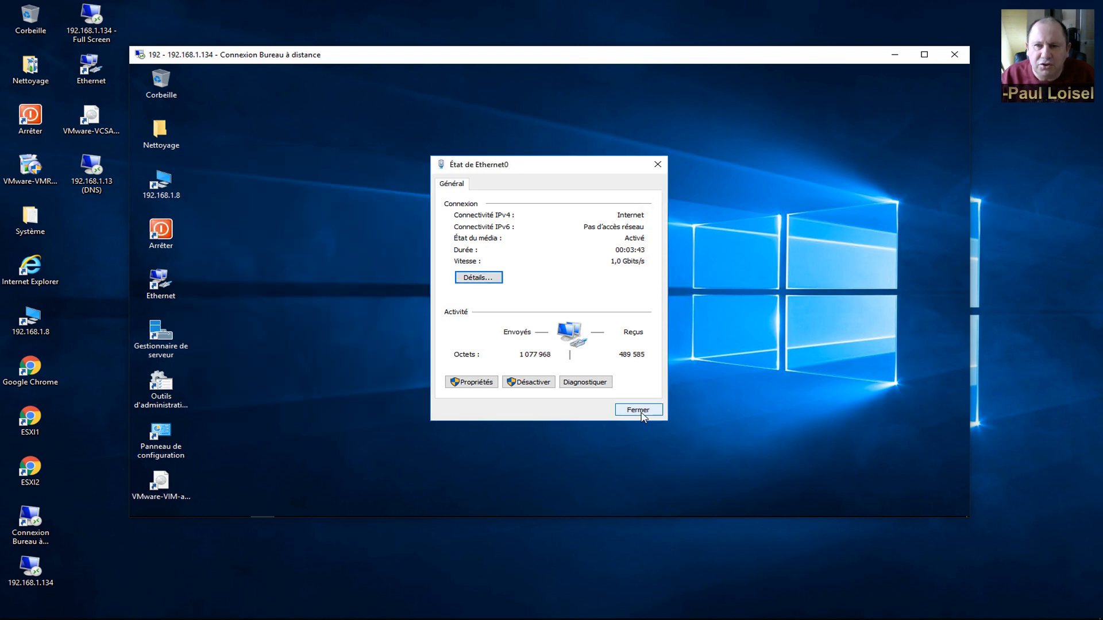
left_click(636, 409)
left_click(581, 428)
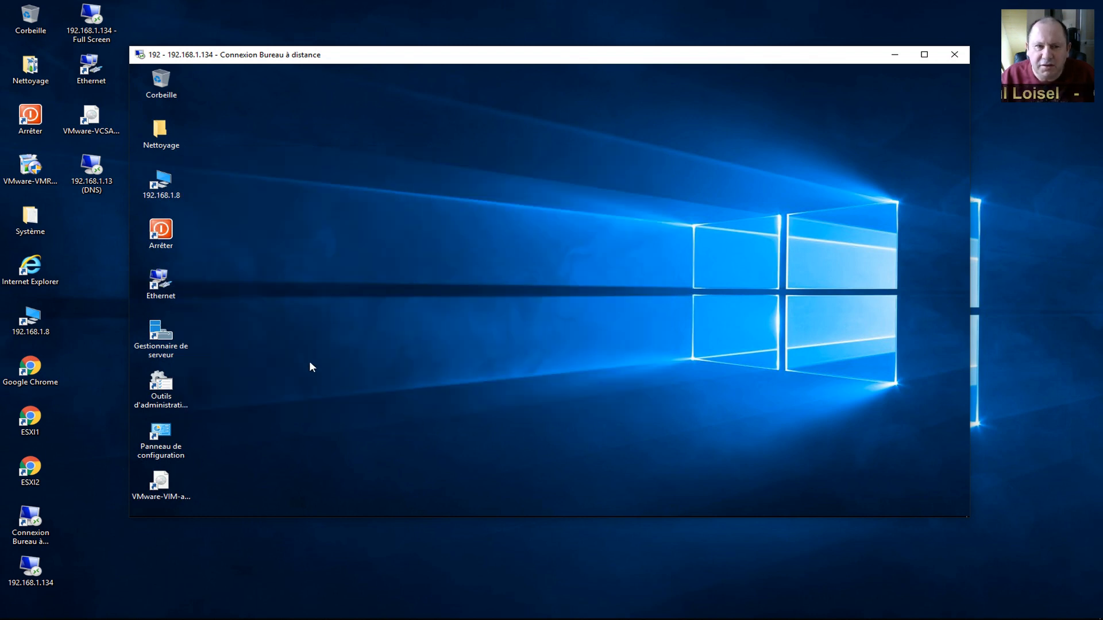
left_click(954, 56)
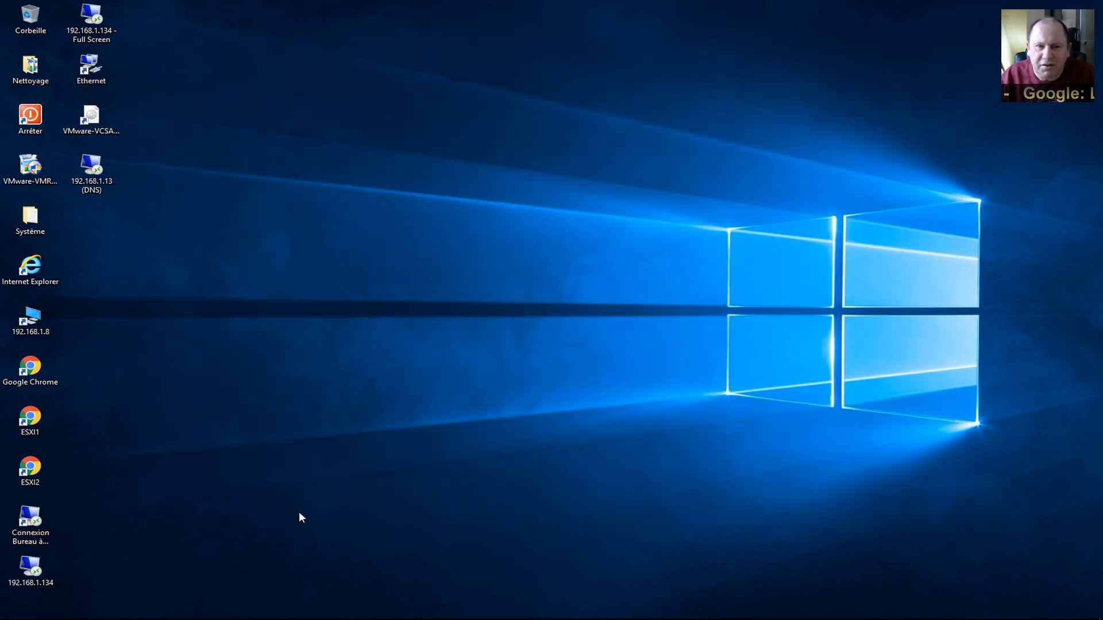
Sign in as root to the ESXi Host Client at 192.168.1.135.
left_click(35, 422)
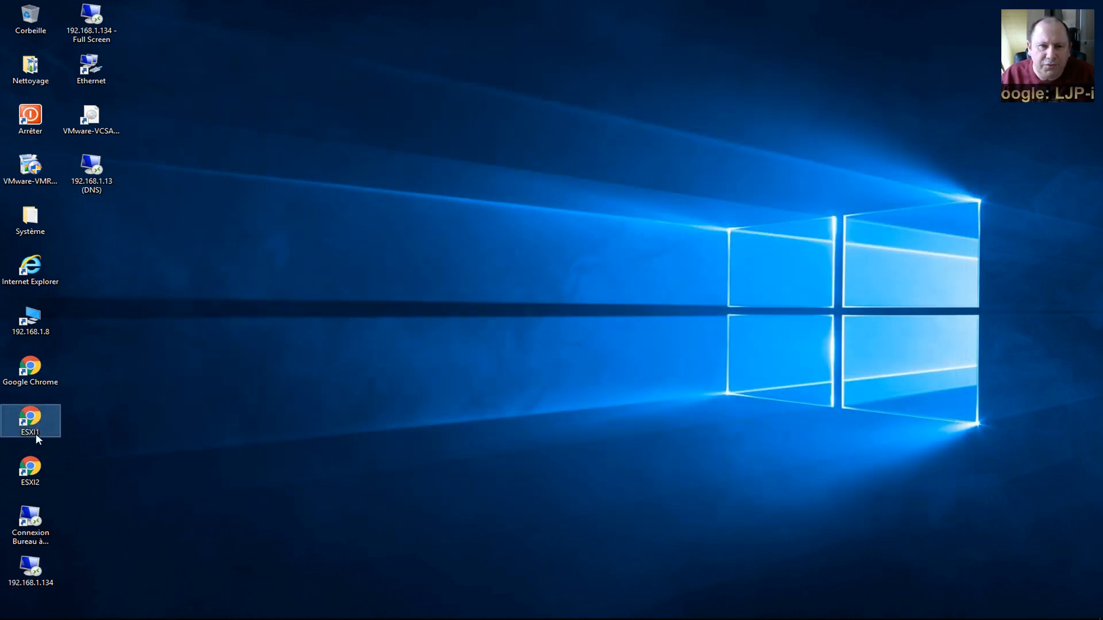
left_click(37, 471)
double_click(36, 416)
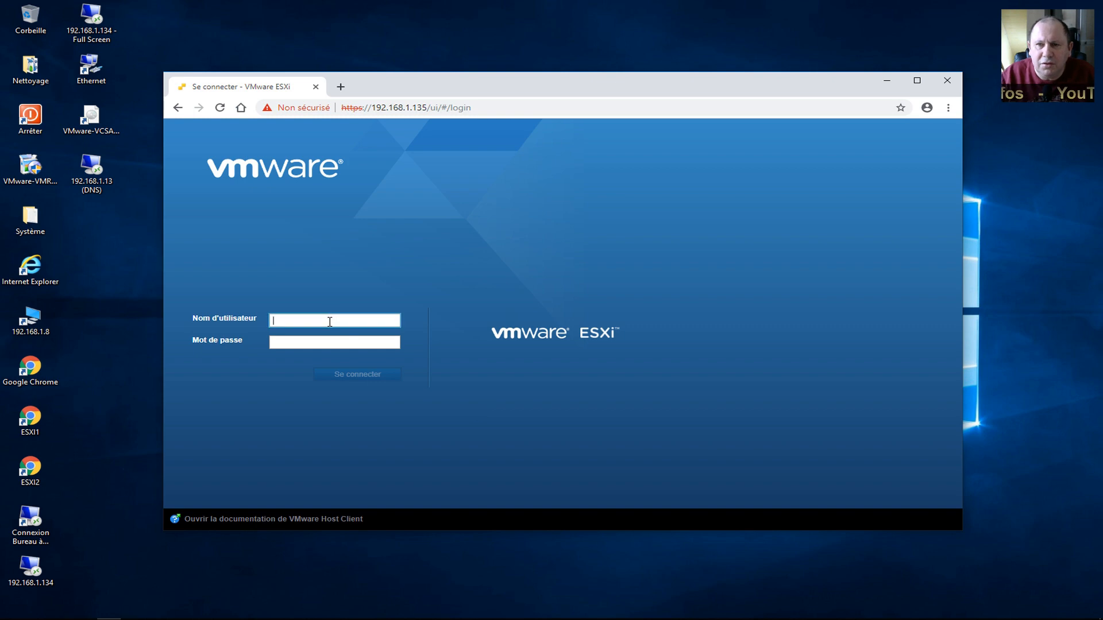
type("root")
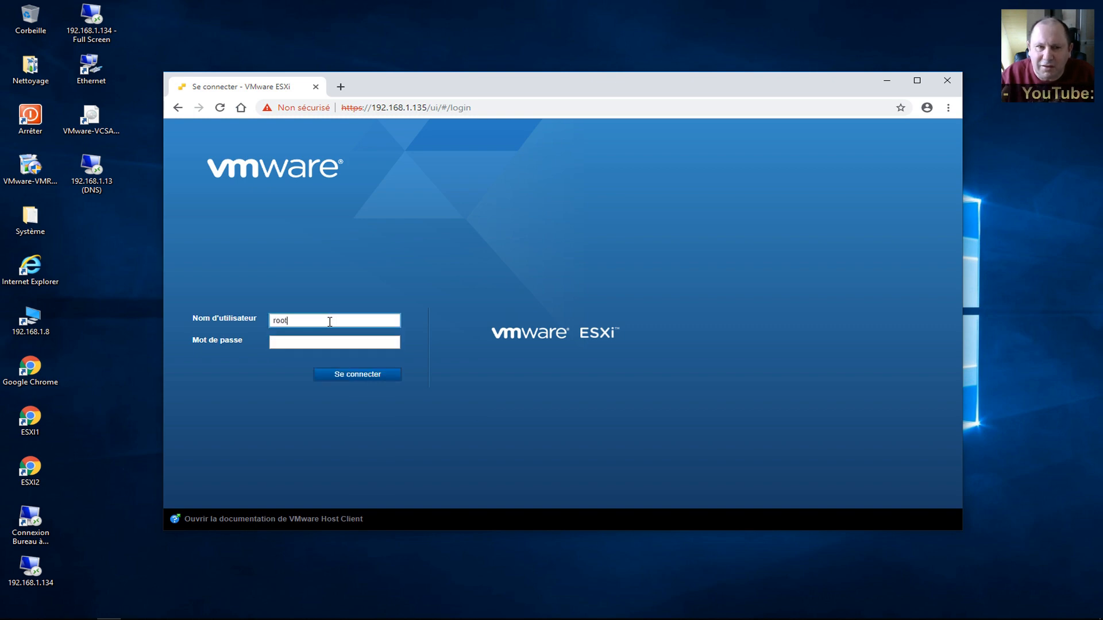
key("Tab")
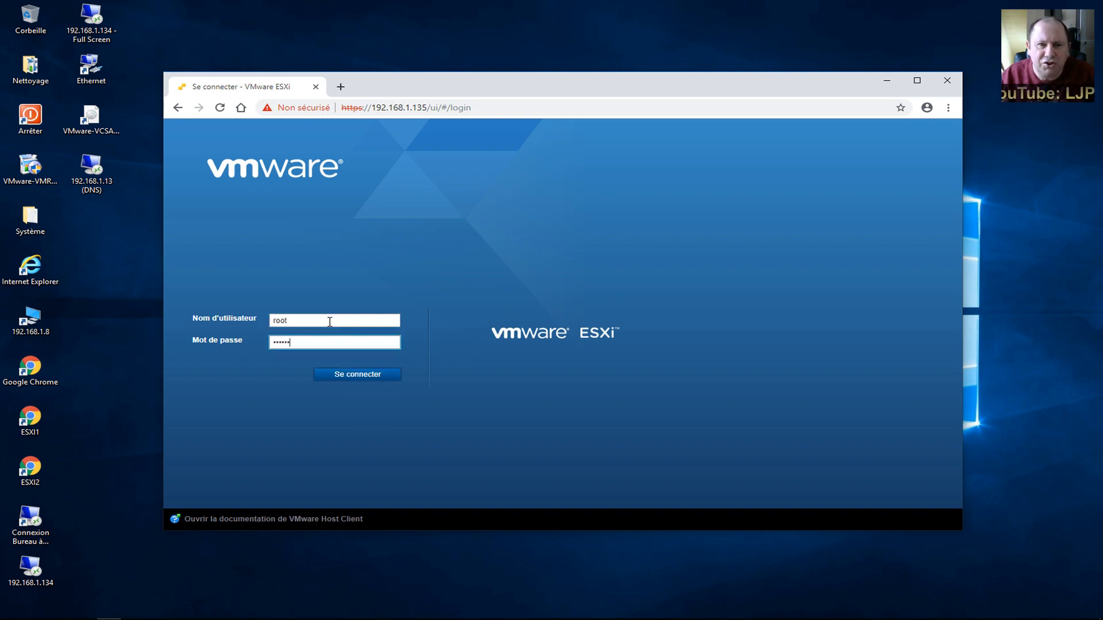
key("Return")
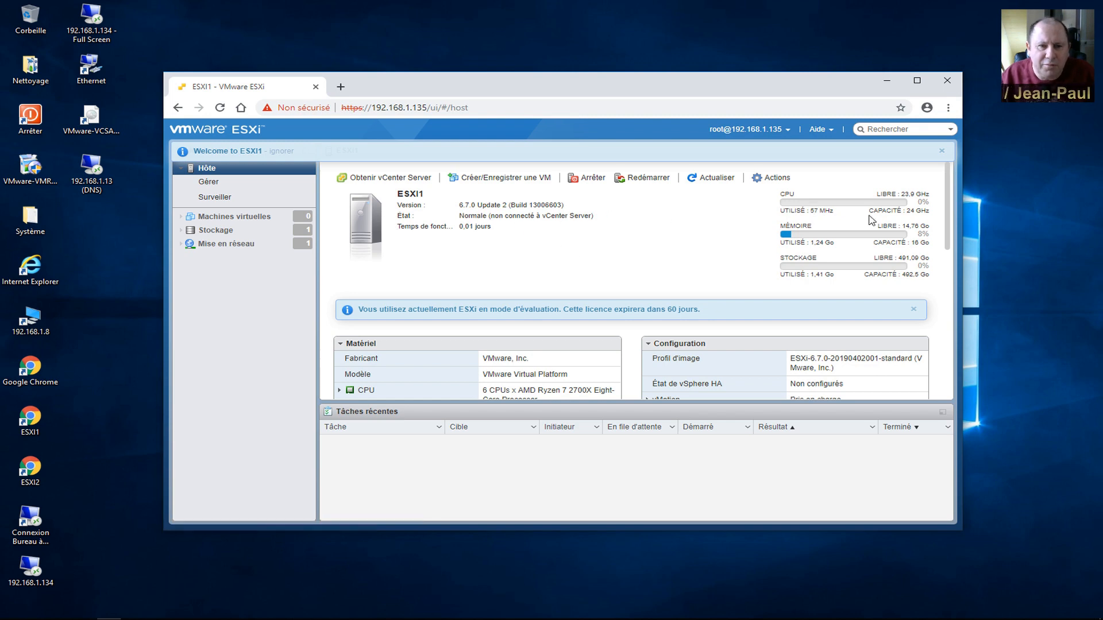
Check the ESXI1 dashboard's memory and storage capacity, then close the window.
left_click_drag(911, 243, 930, 277)
left_click(933, 244)
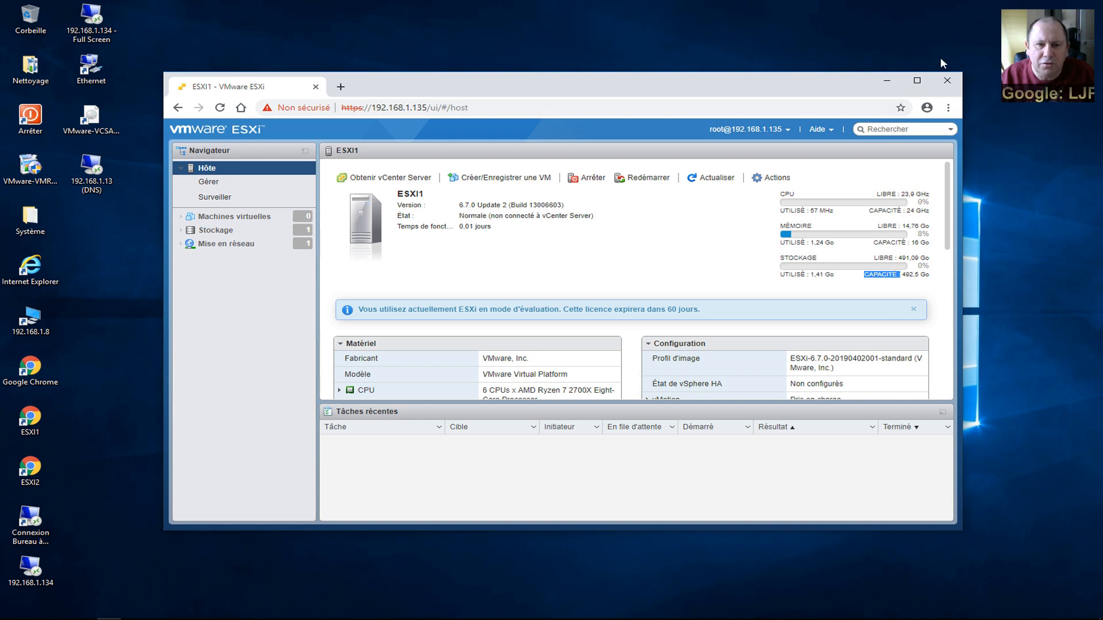
left_click(946, 81)
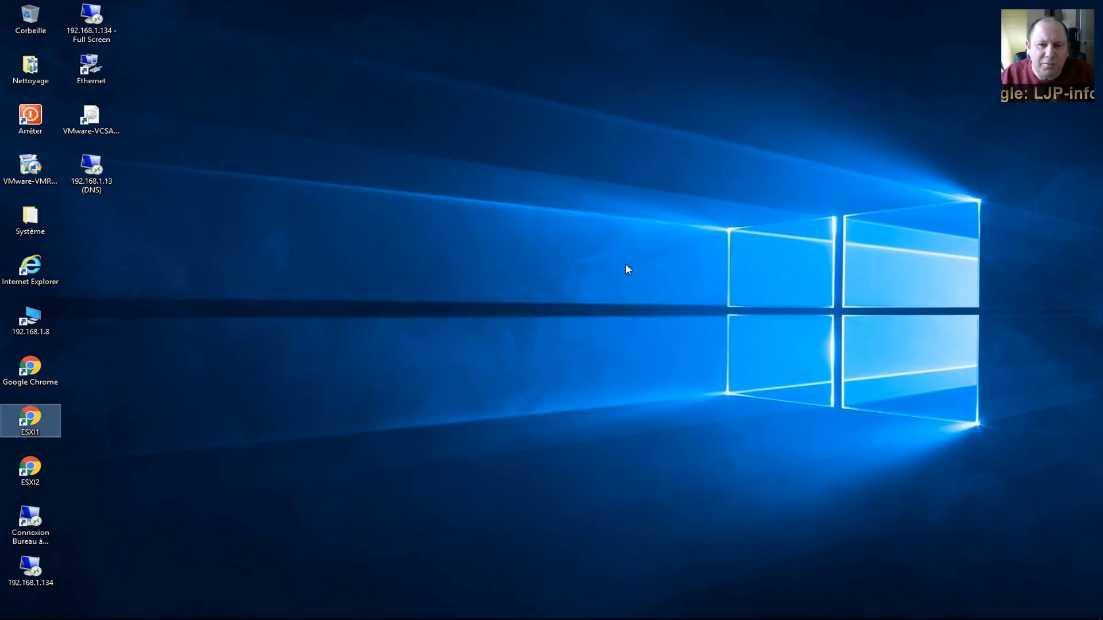
Log in as root to ESXi host 192.168.1.136, view the ESXI2 summary, and close it.
double_click(46, 468)
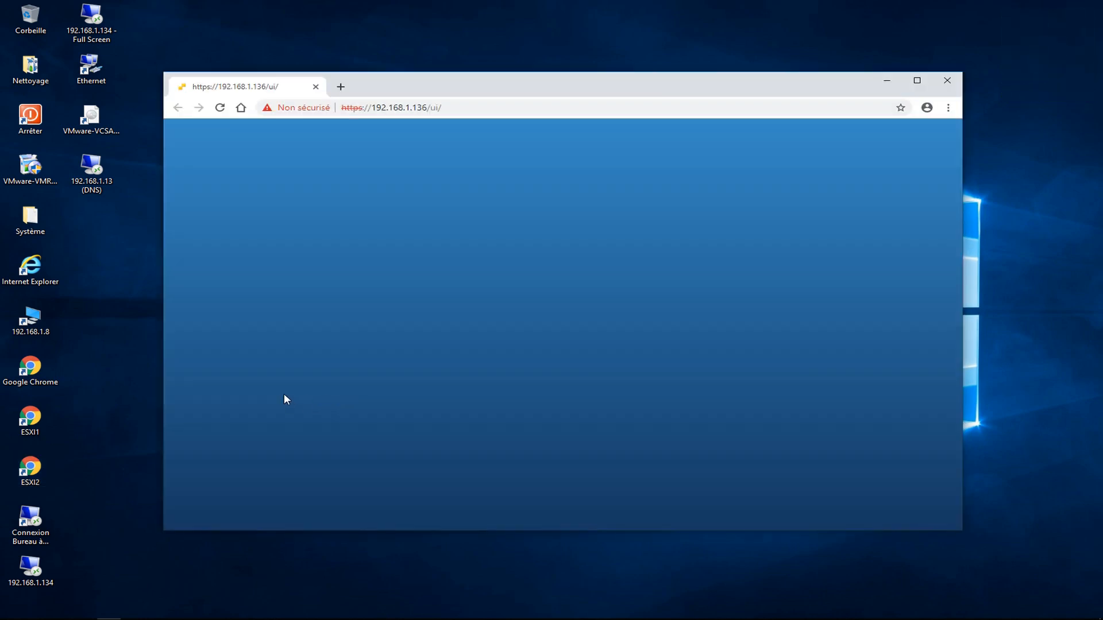
left_click(342, 321)
type("root")
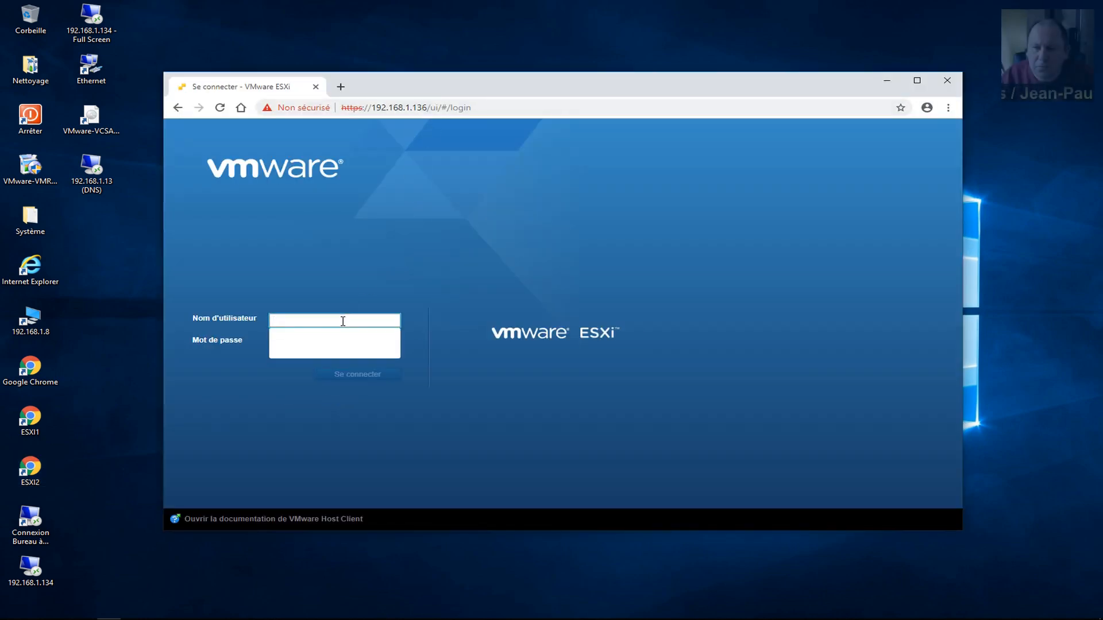
key("Tab")
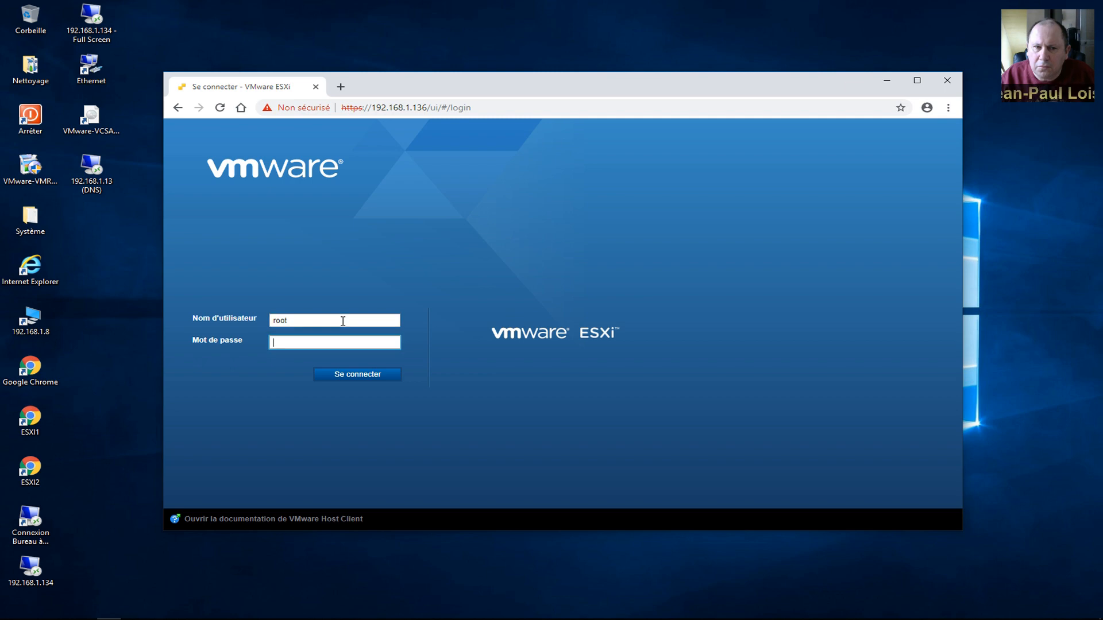
type("*********")
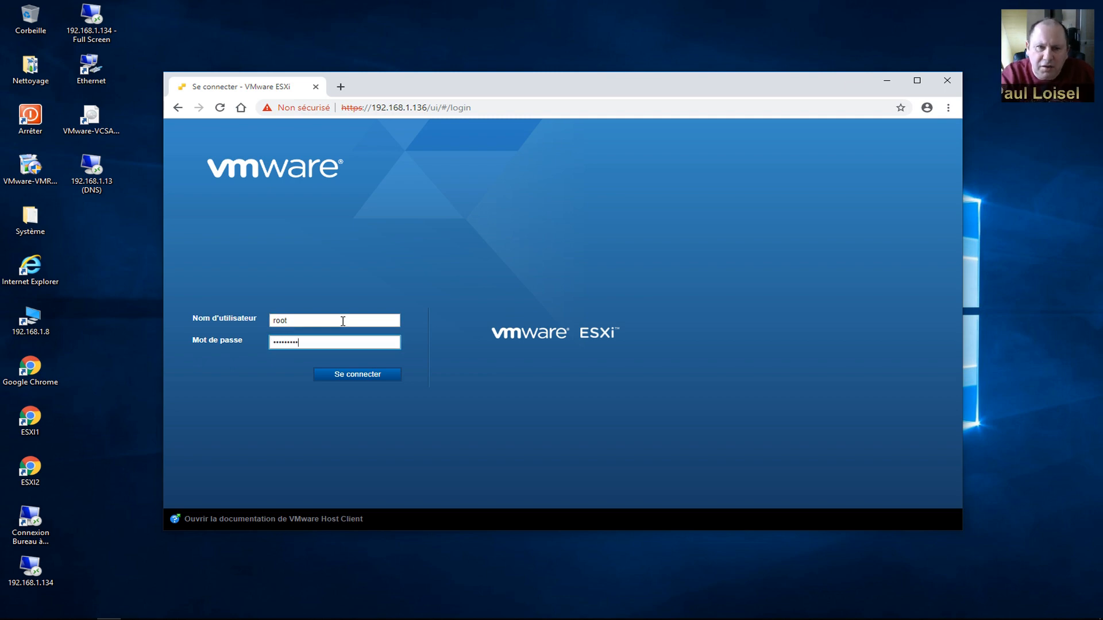
key("Return")
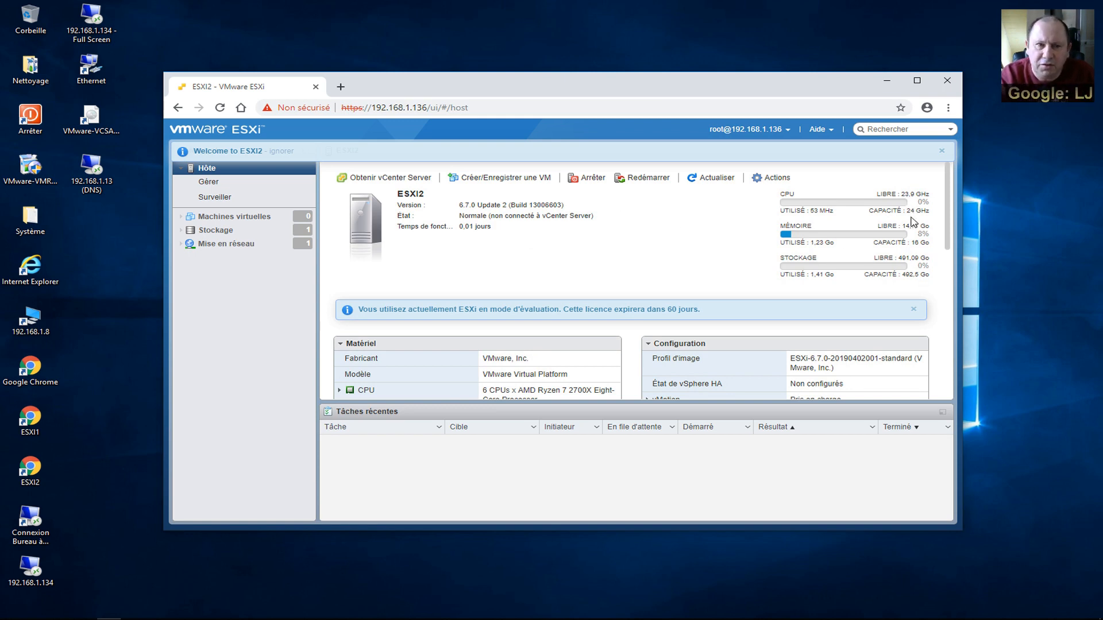
left_click(947, 81)
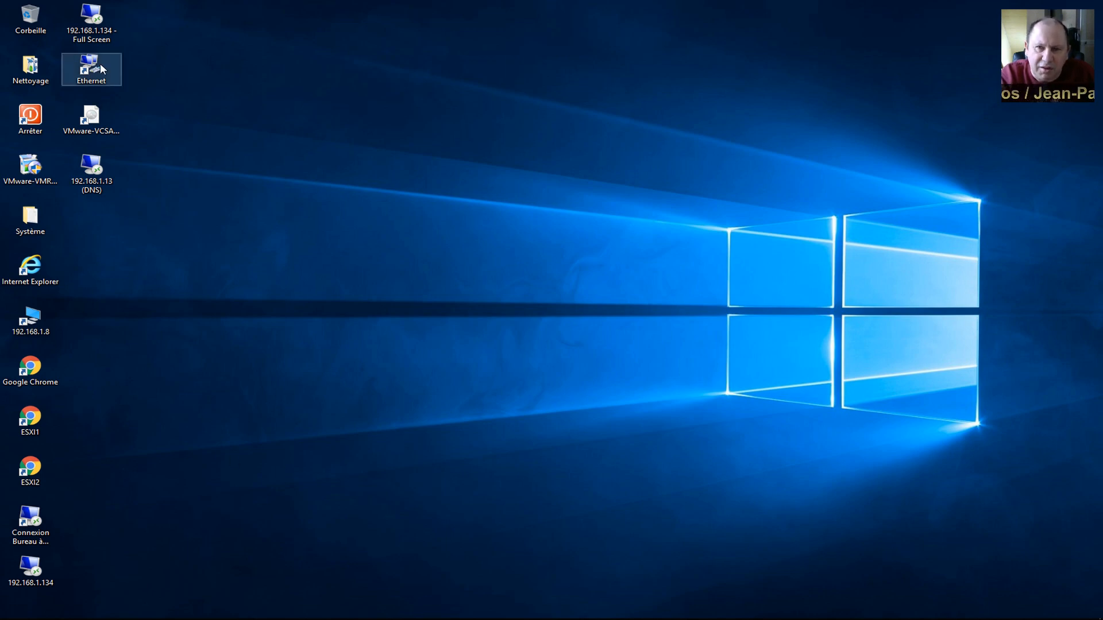
Connect full screen to 192.168.1.134 and review its Système page before closing it.
left_click(96, 40)
double_click(96, 41)
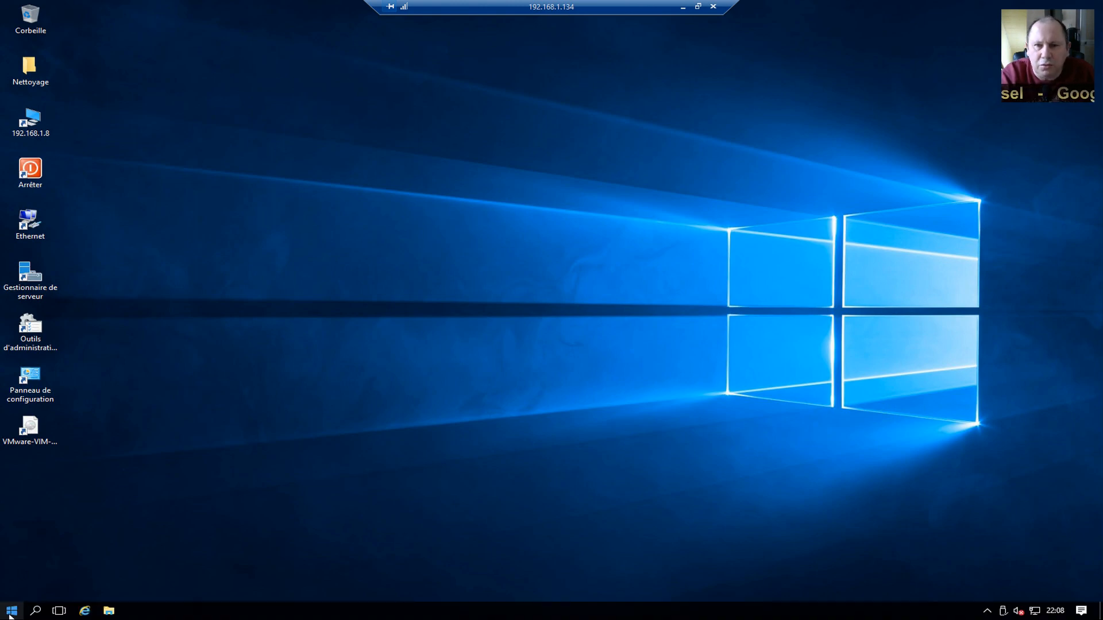
right_click(11, 613)
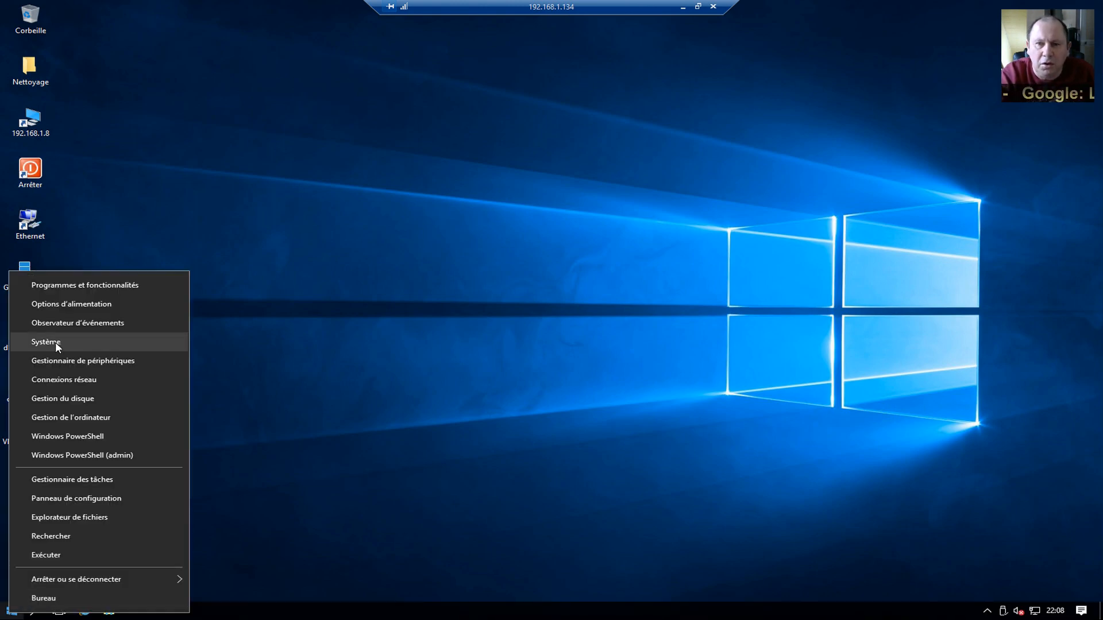
left_click(55, 342)
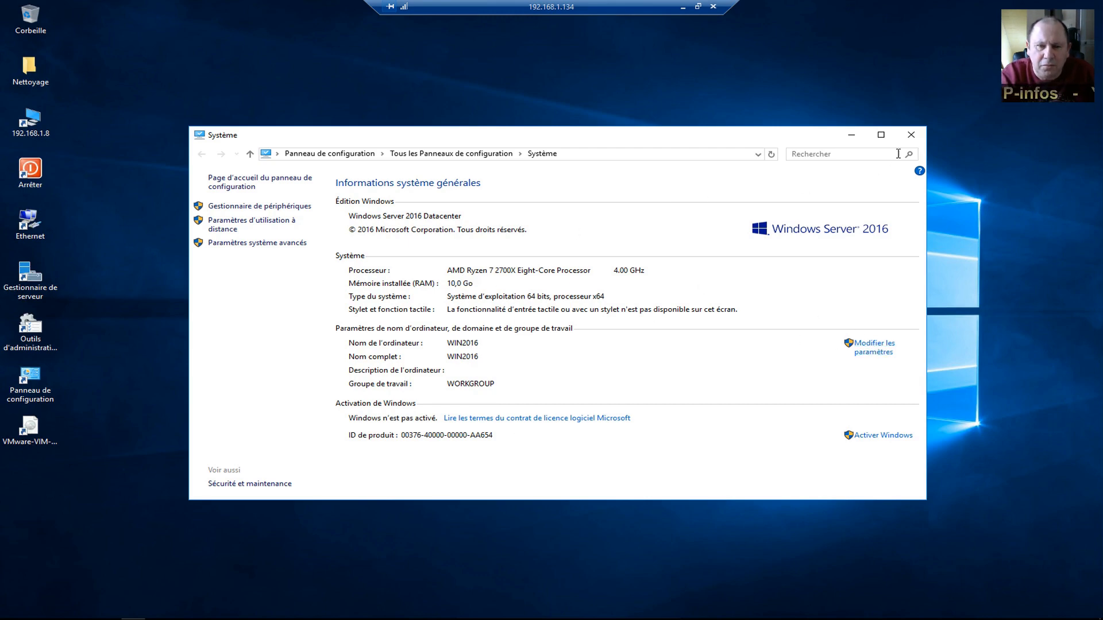
left_click(912, 138)
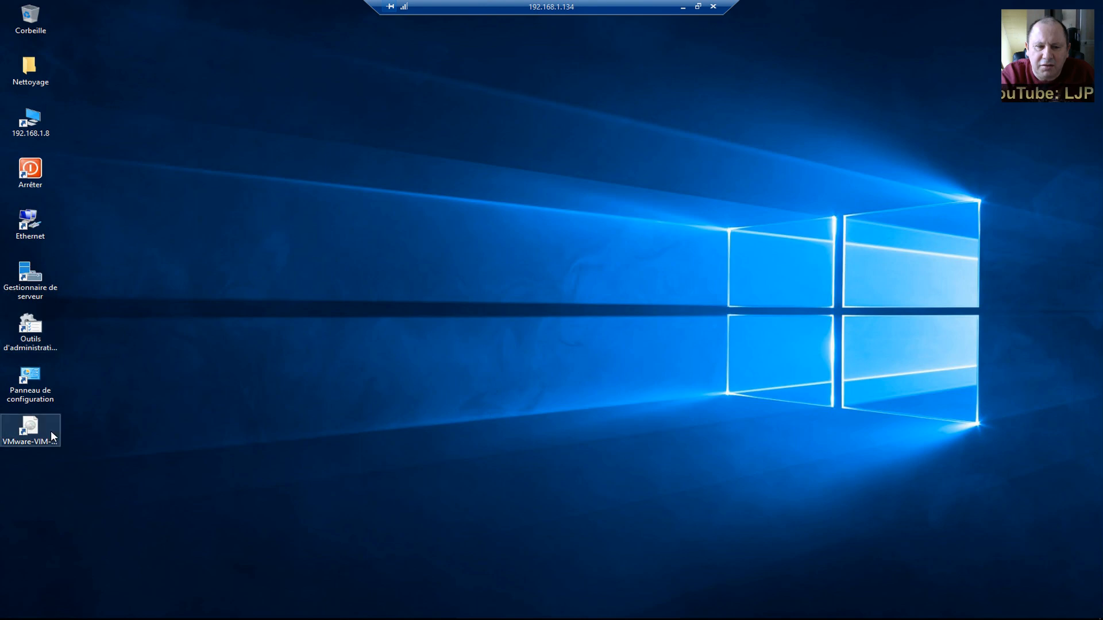
Mount the VMware-VIM ISO, browse the vCenter-Server folder, then run autorun.exe from the drive root.
double_click(36, 438)
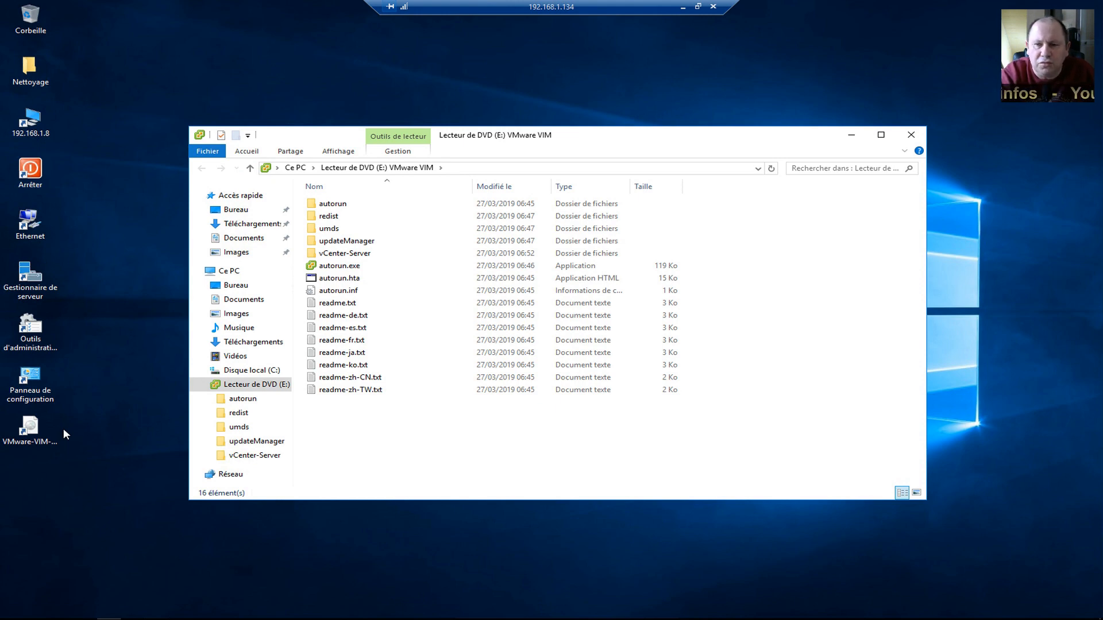
left_click(39, 440)
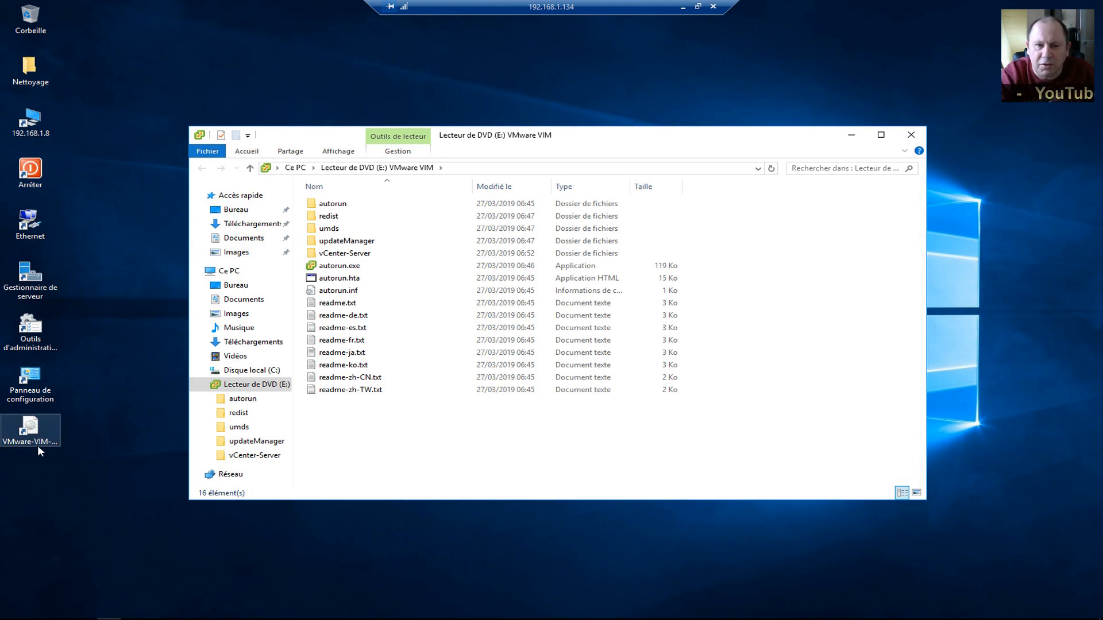
left_click(32, 444)
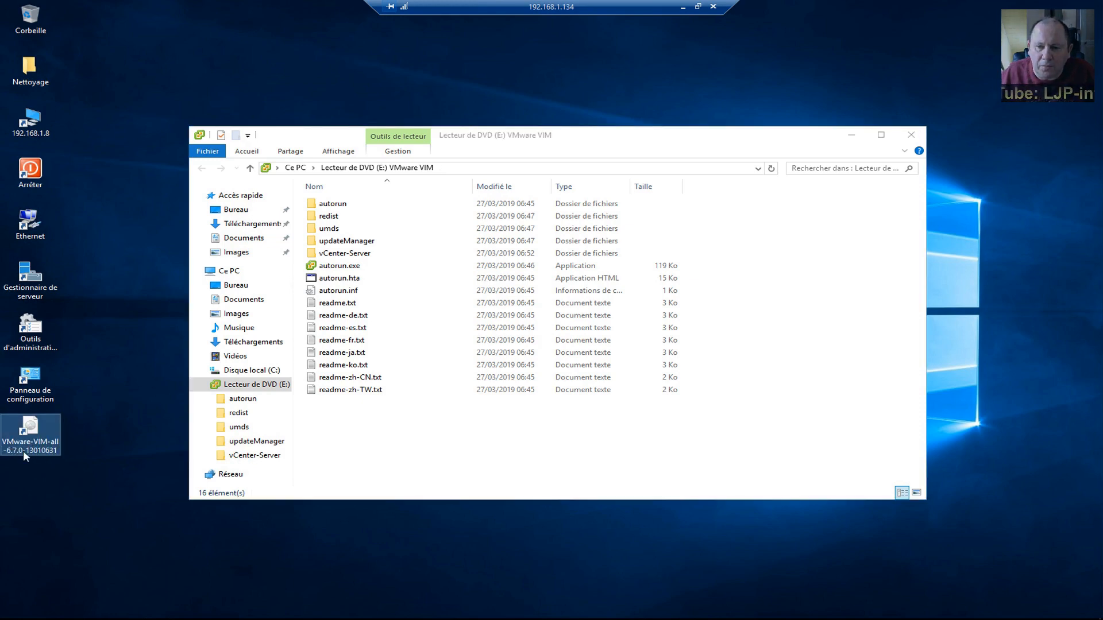
left_click(457, 469)
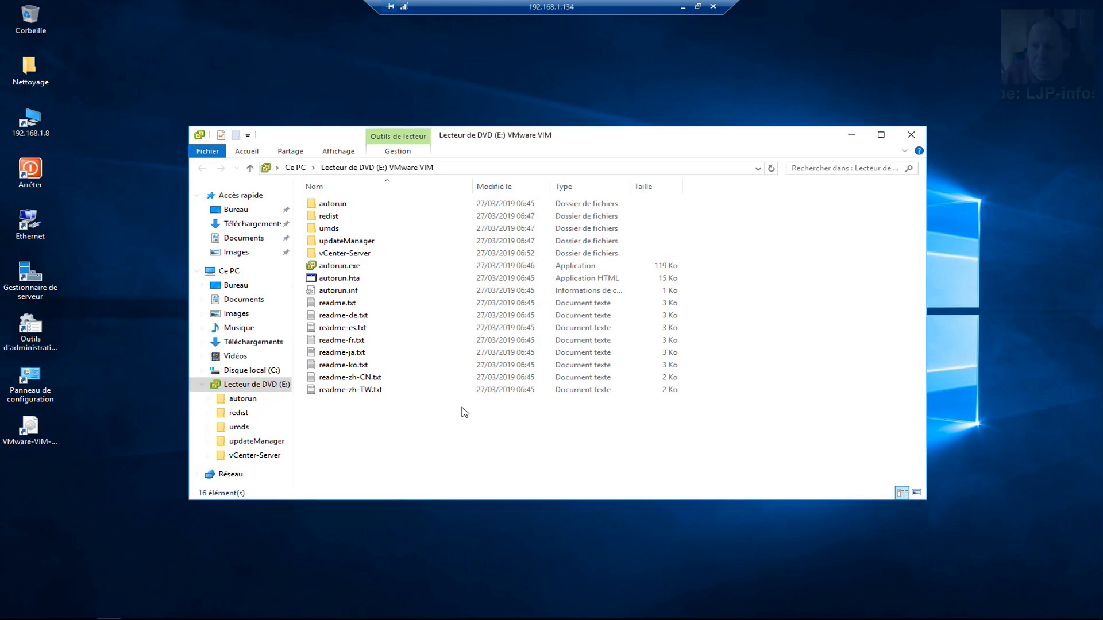
double_click(351, 254)
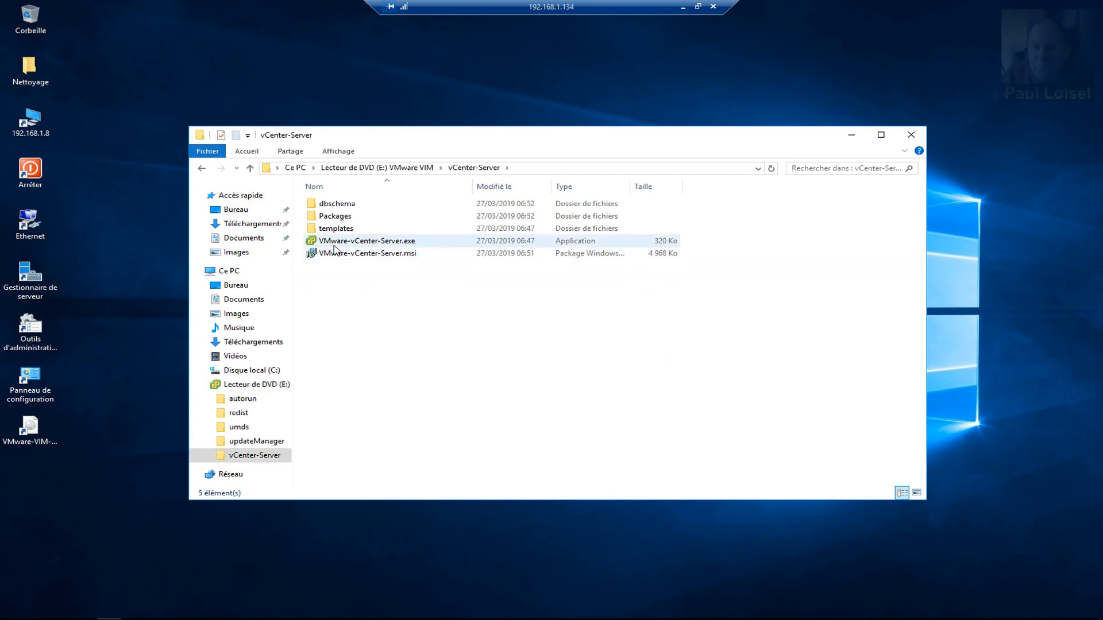
left_click(428, 167)
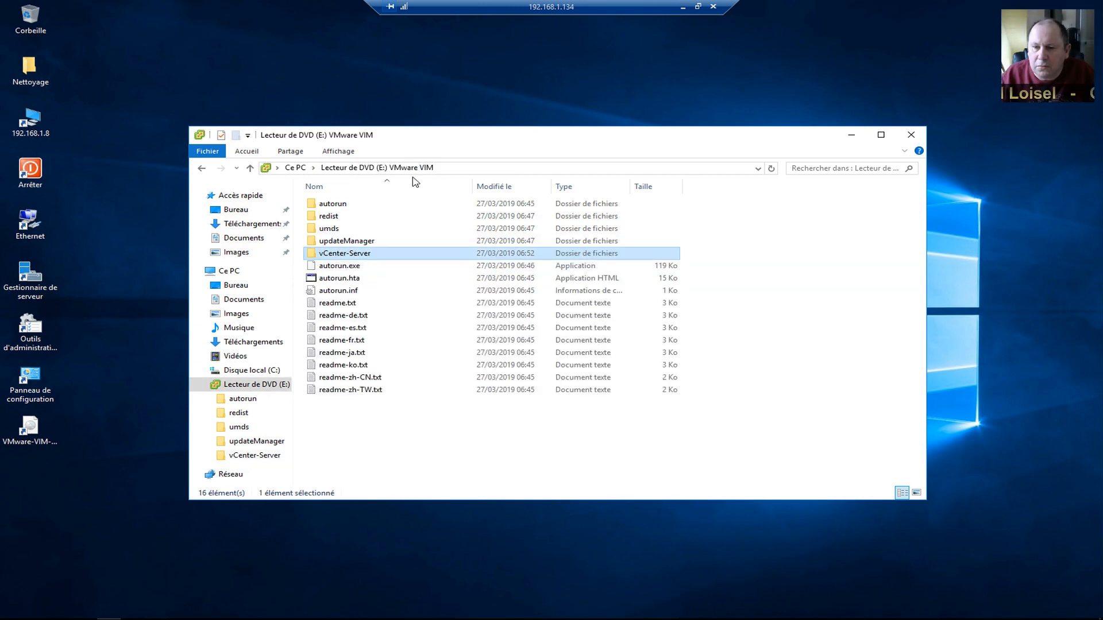
left_click(340, 268)
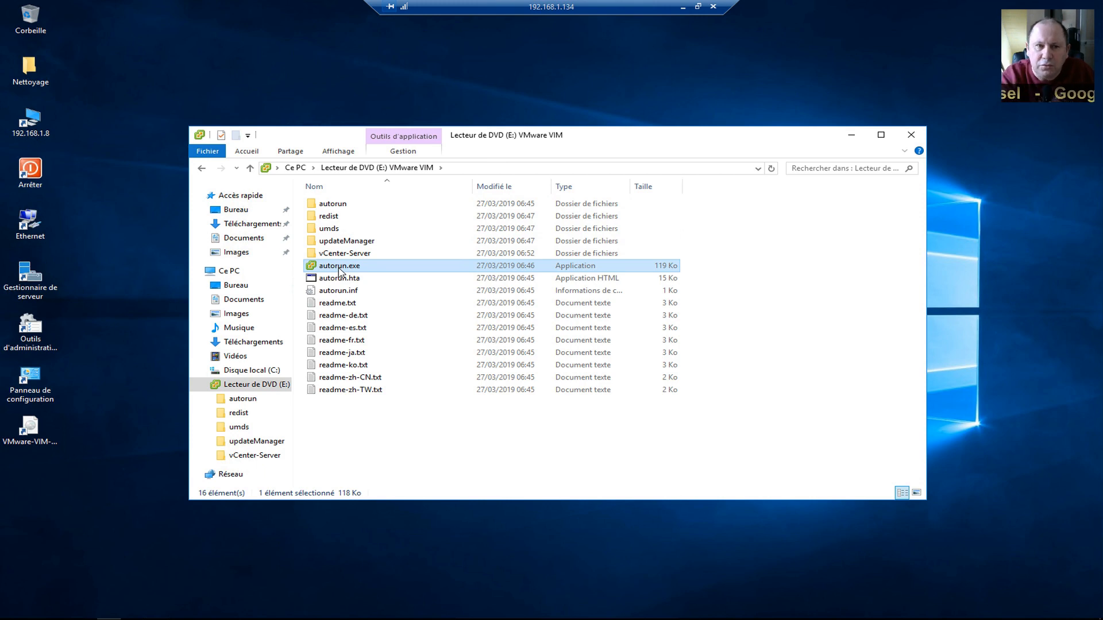
double_click(339, 267)
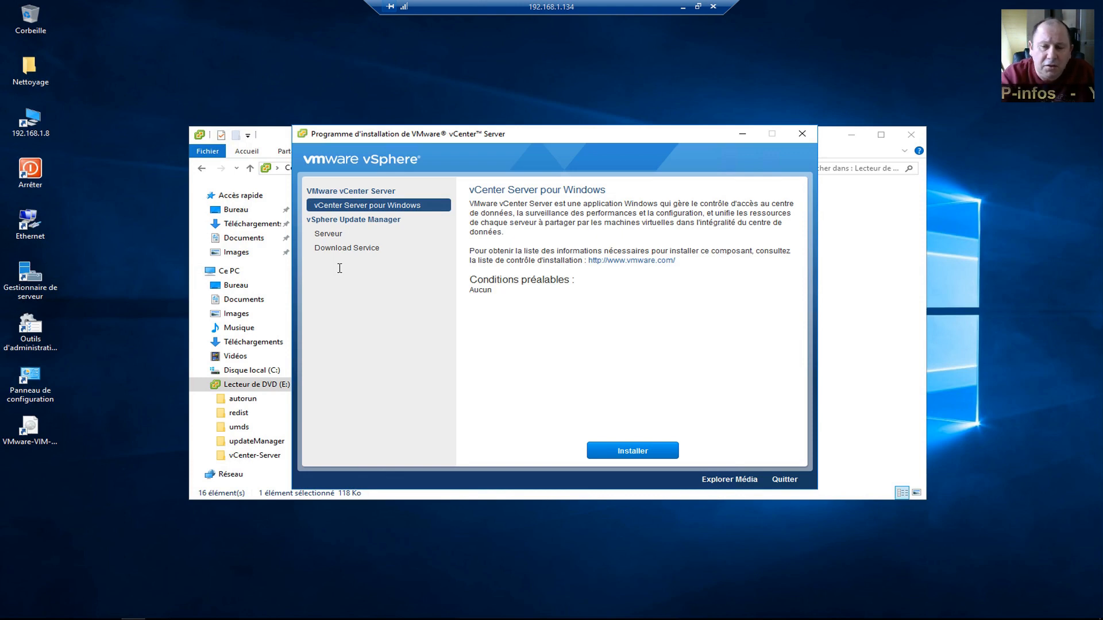
Close the DVD window and choose Installer under vCenter Server pour Windows.
left_click(912, 136)
left_click_drag(536, 134, 552, 84)
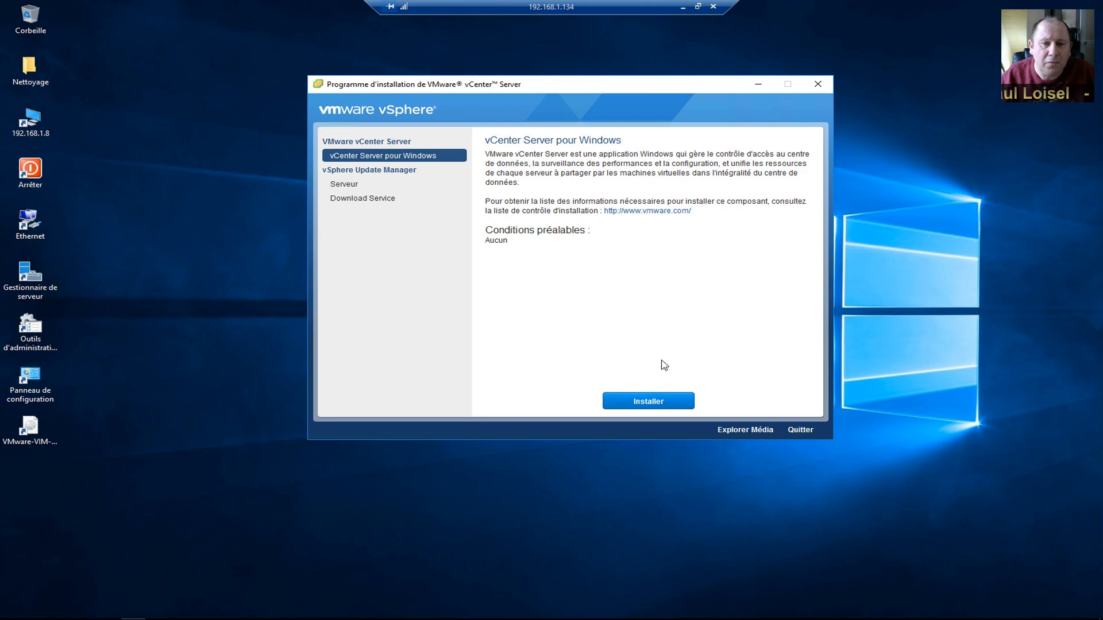
left_click(656, 404)
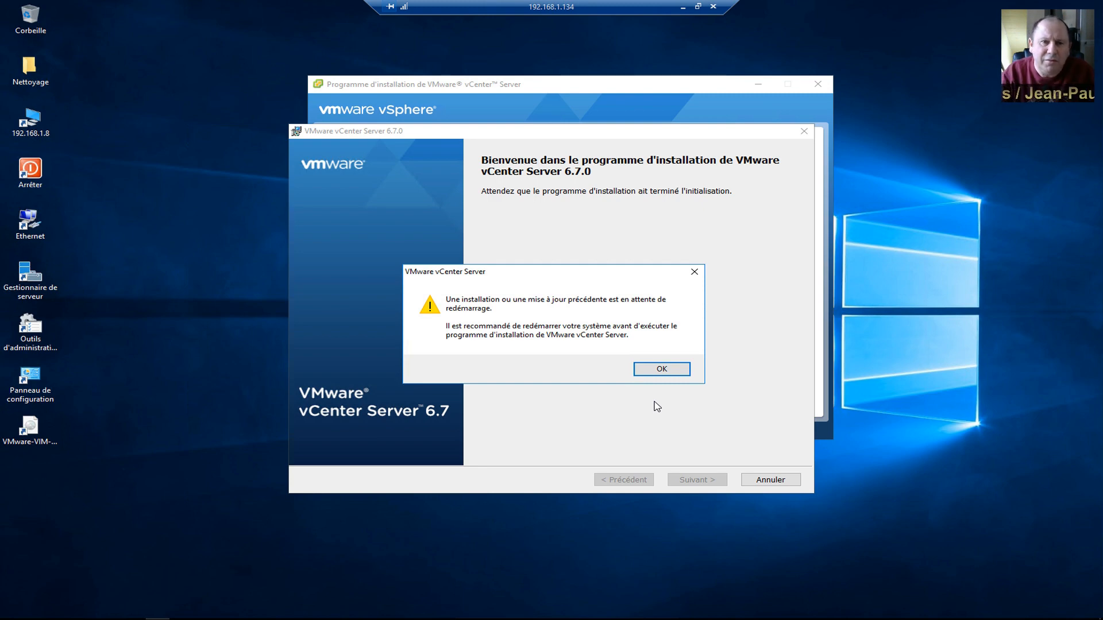
Dismiss the restart warning, accept the licence terms, and continue to deployment type.
left_click(661, 371)
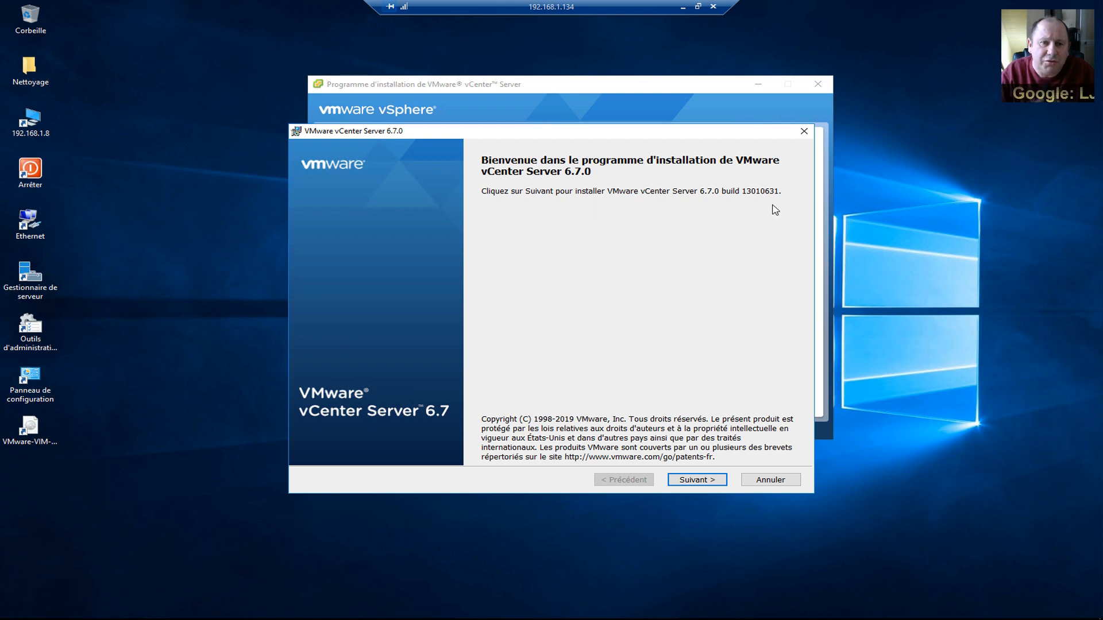
left_click(704, 481)
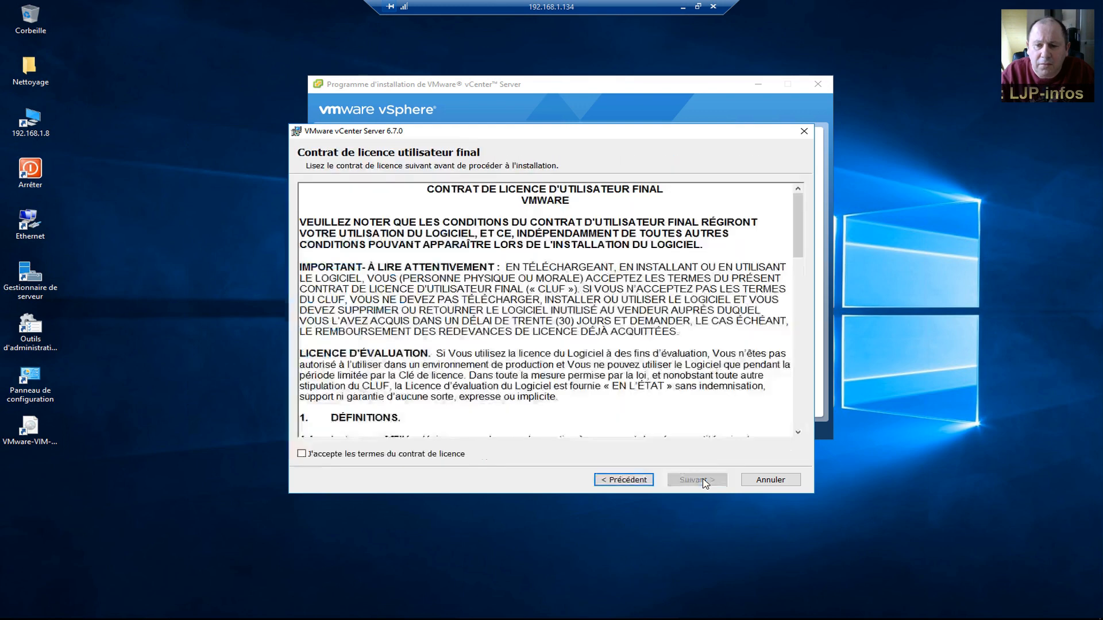
left_click(383, 458)
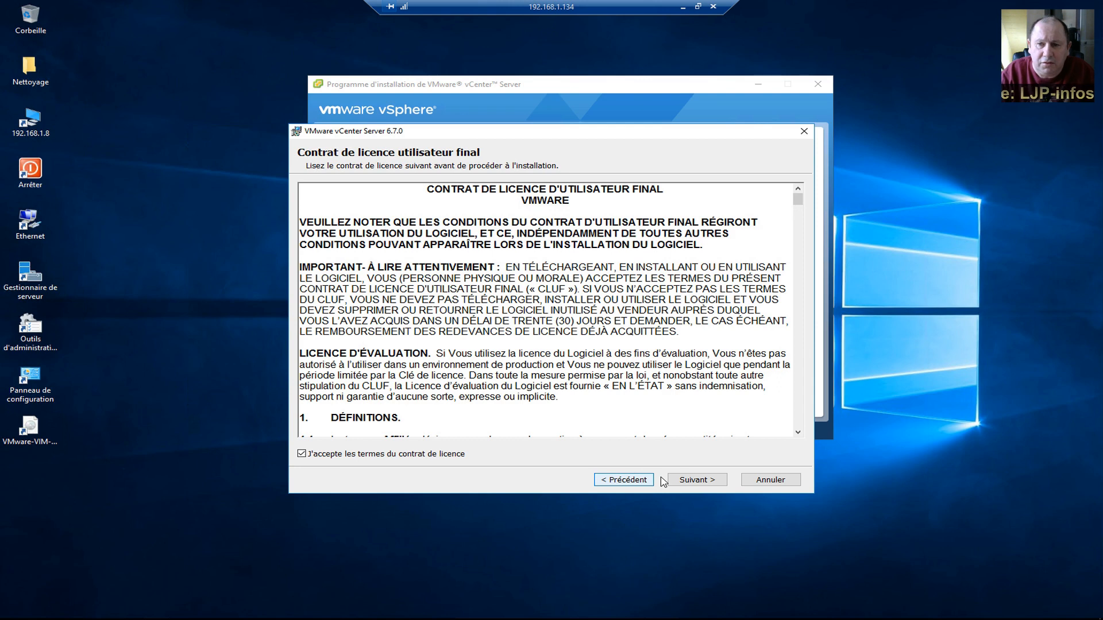
left_click(692, 481)
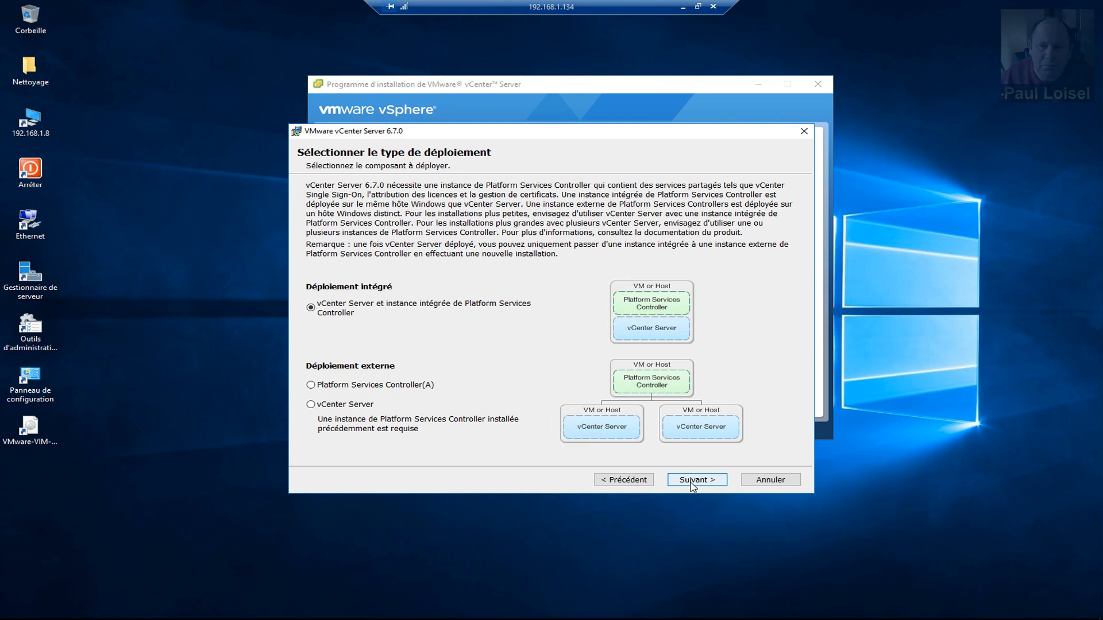
Keep embedded deployment, enter 'win2016' as the system network name, and accept the FQDN warning.
left_click(693, 482)
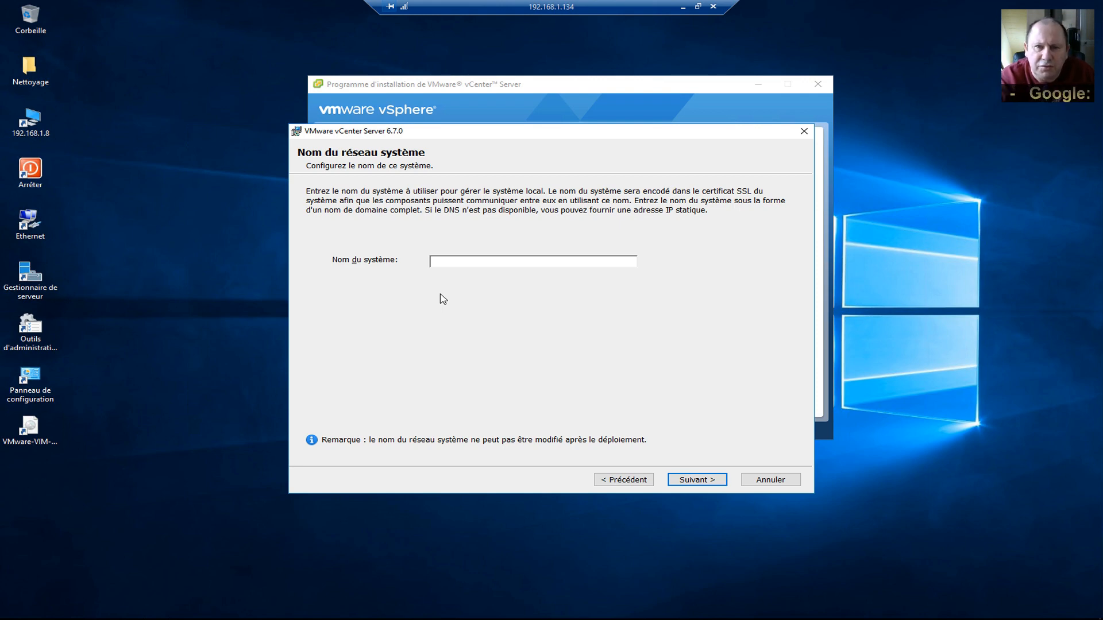
left_click(460, 260)
type("win")
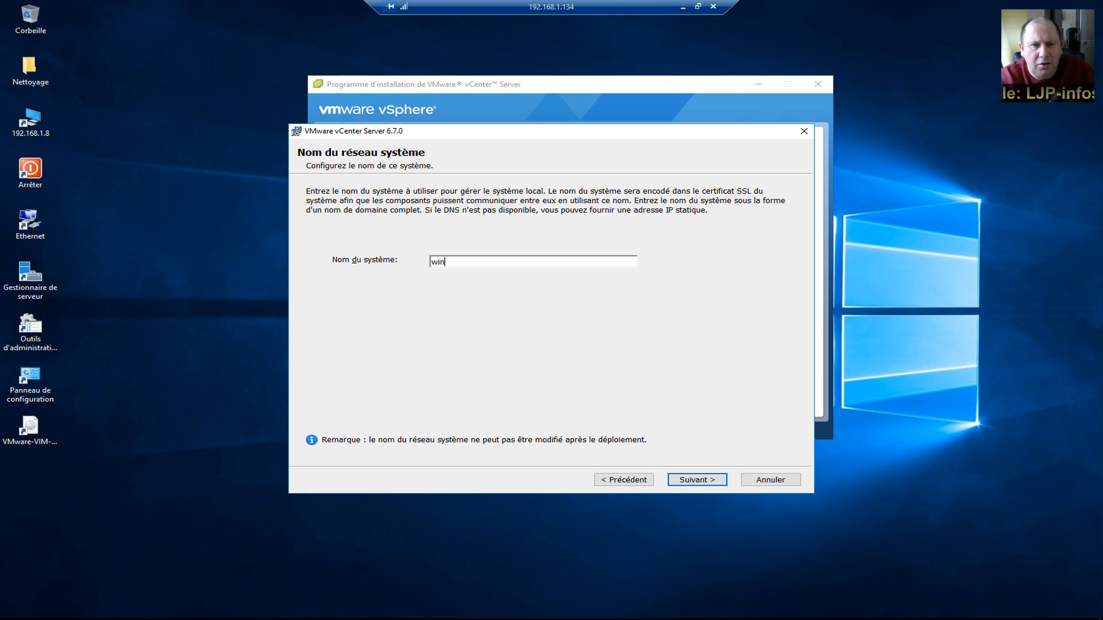
type("2016")
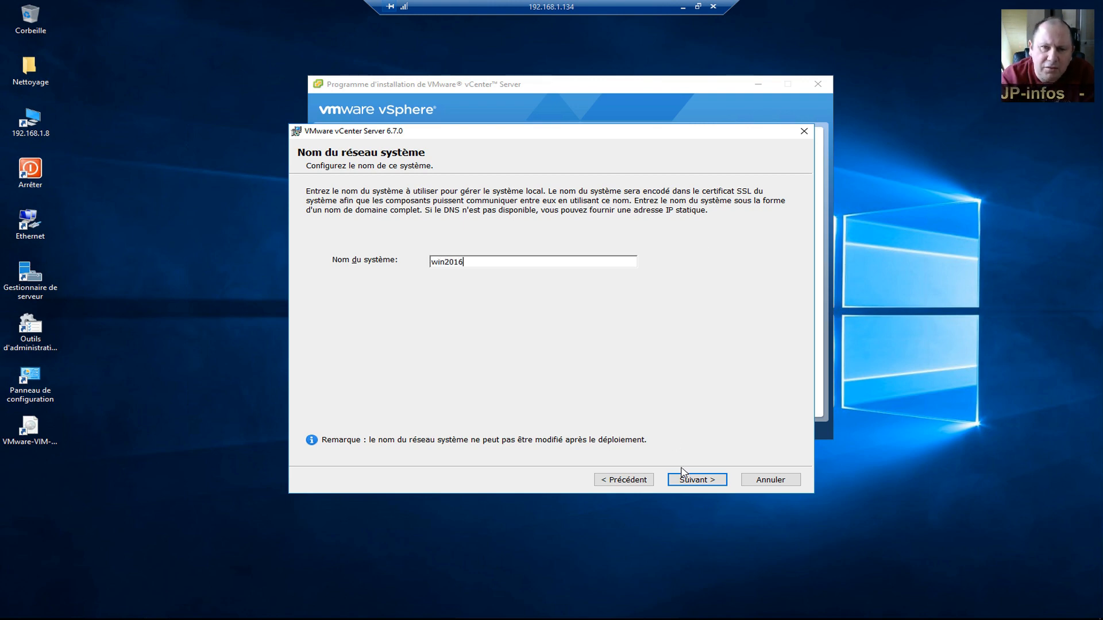
left_click(700, 487)
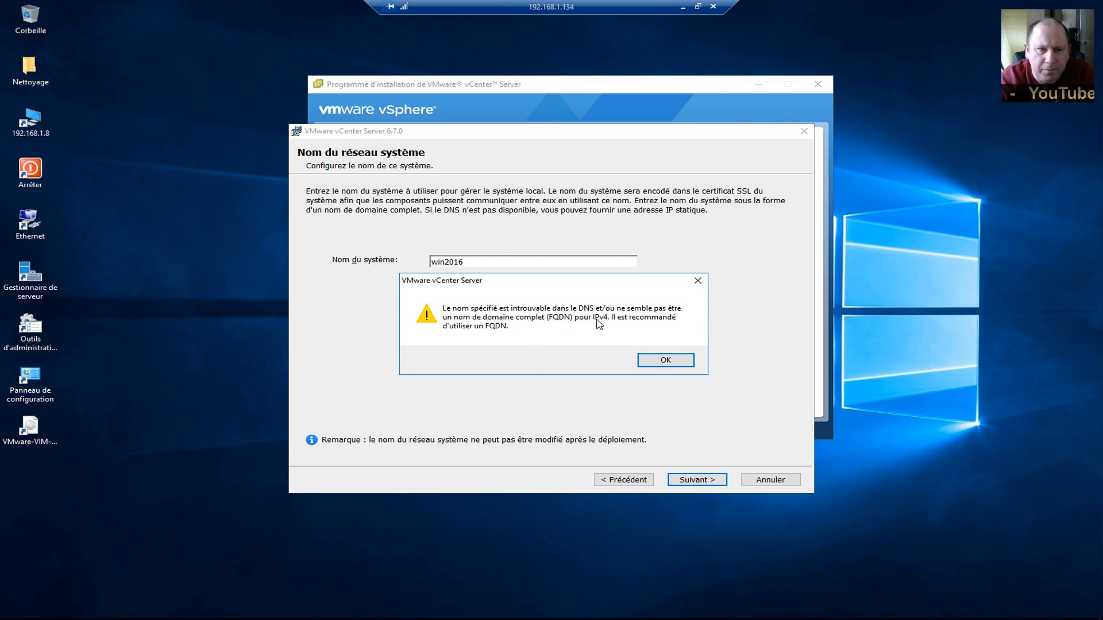
left_click(652, 357)
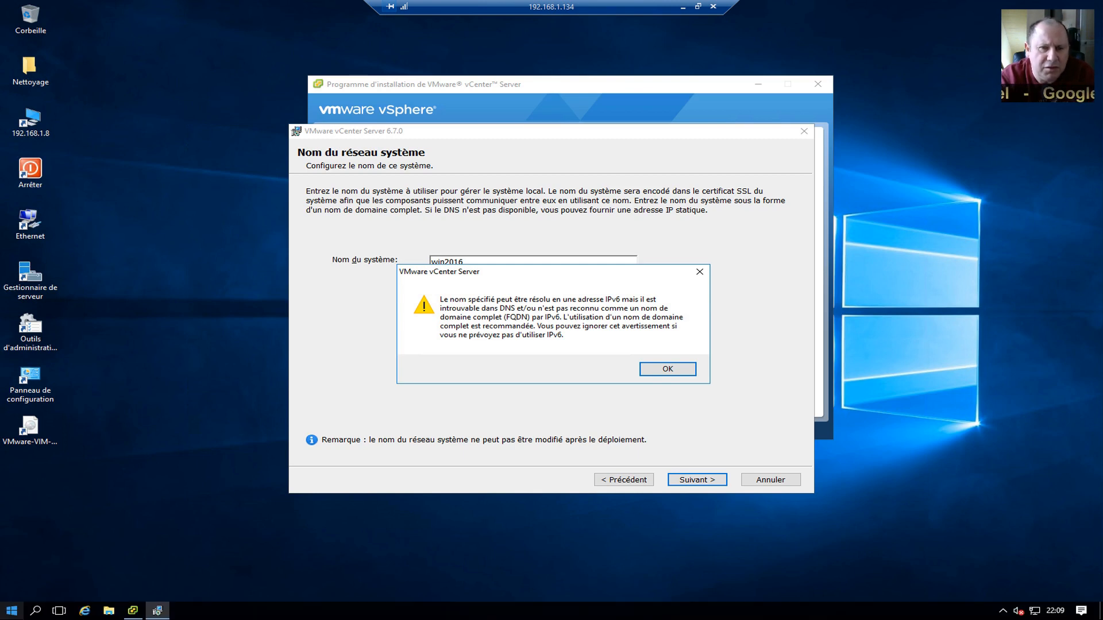
On the server, run 'ping win2016' and 'ping win2016 -4', then close Command Prompt.
left_click(13, 616)
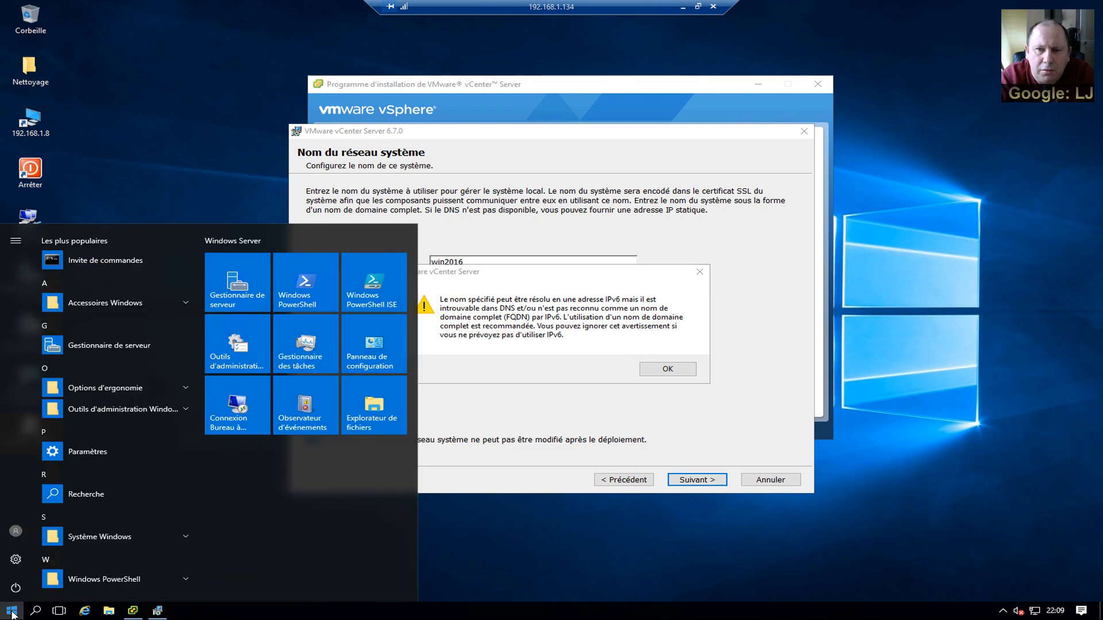
left_click(98, 258)
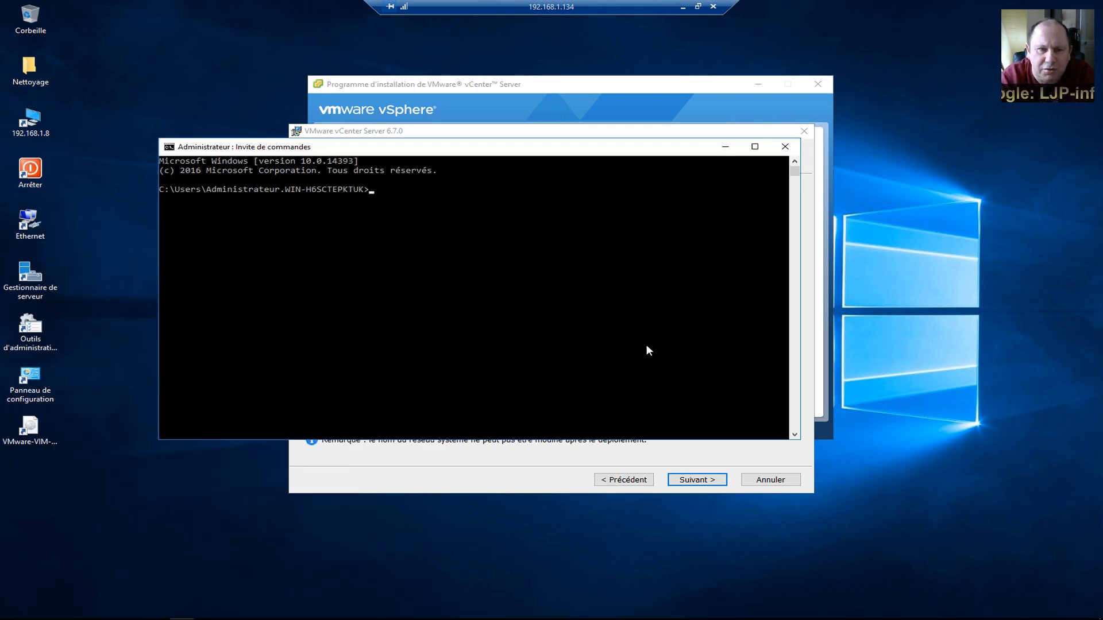
type("pi")
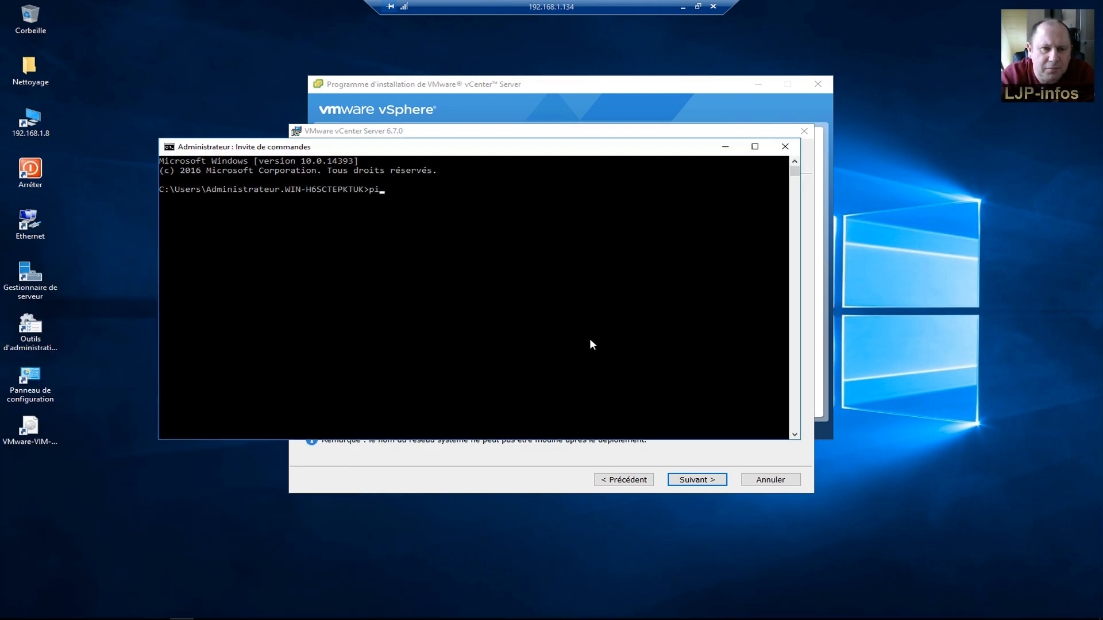
type("ng win2016")
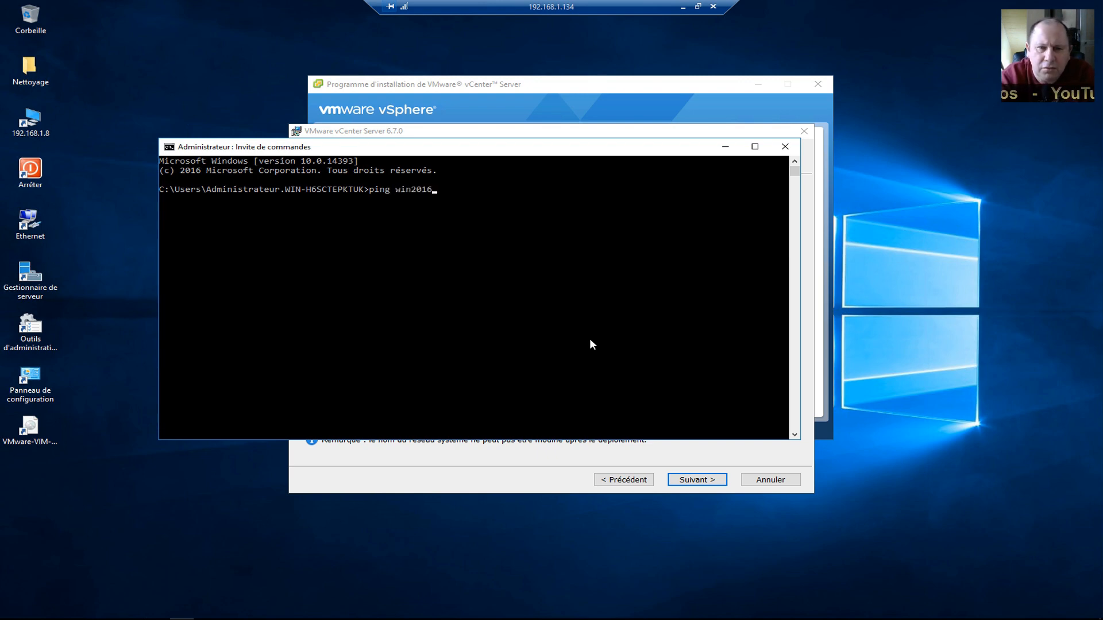
key("Return")
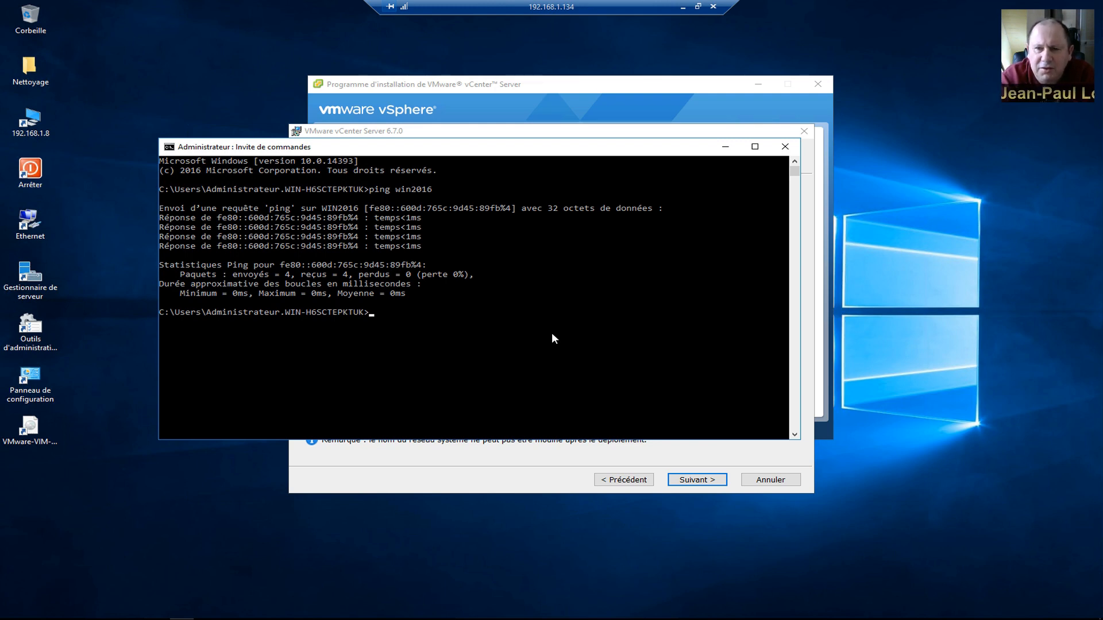
key("Up")
type("-4")
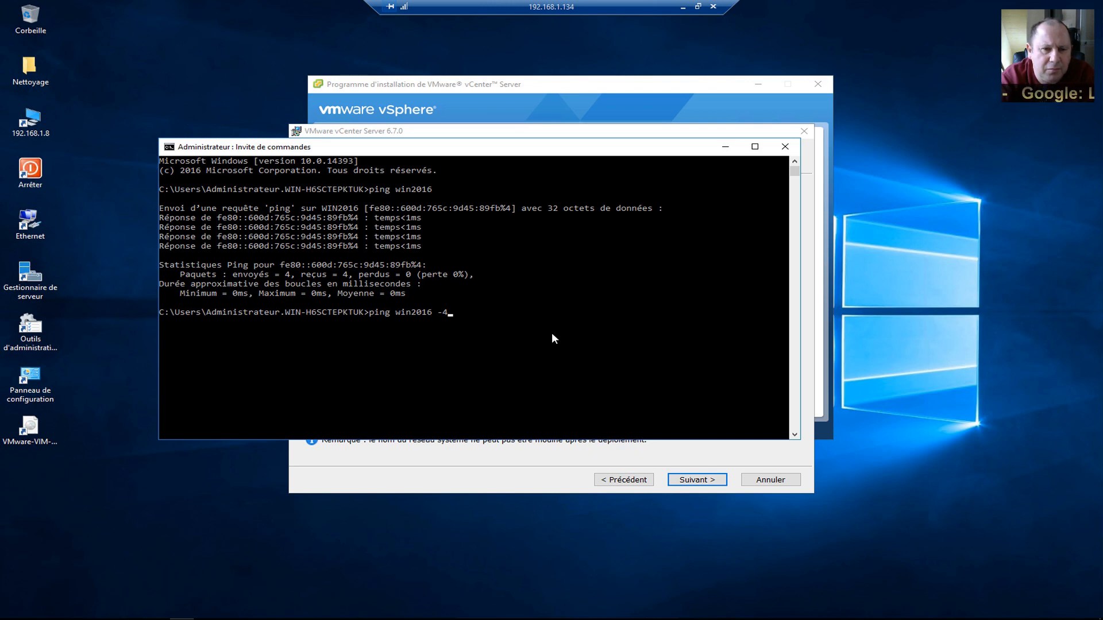
key("Return")
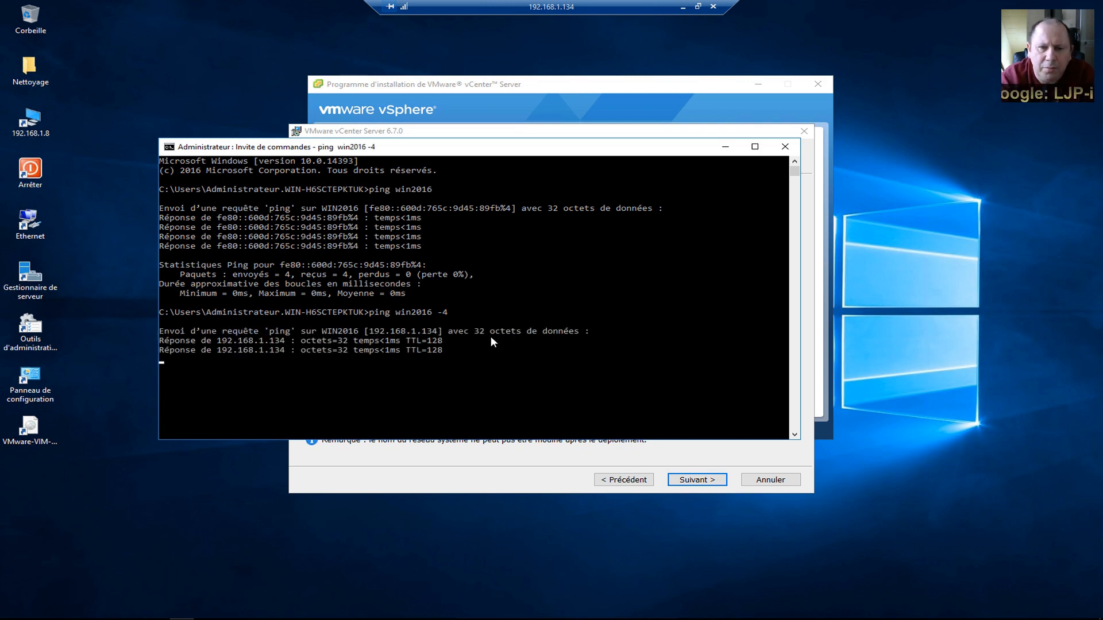
left_click(784, 146)
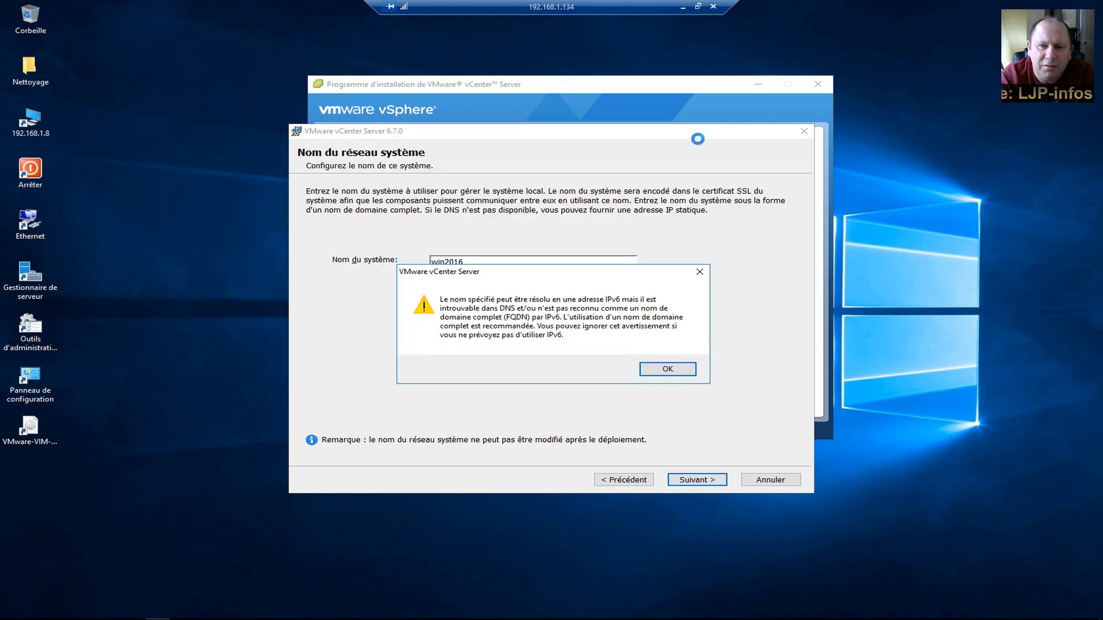
Minimise the remote session and start a local Command Prompt via Exécuter.
left_click(683, 10)
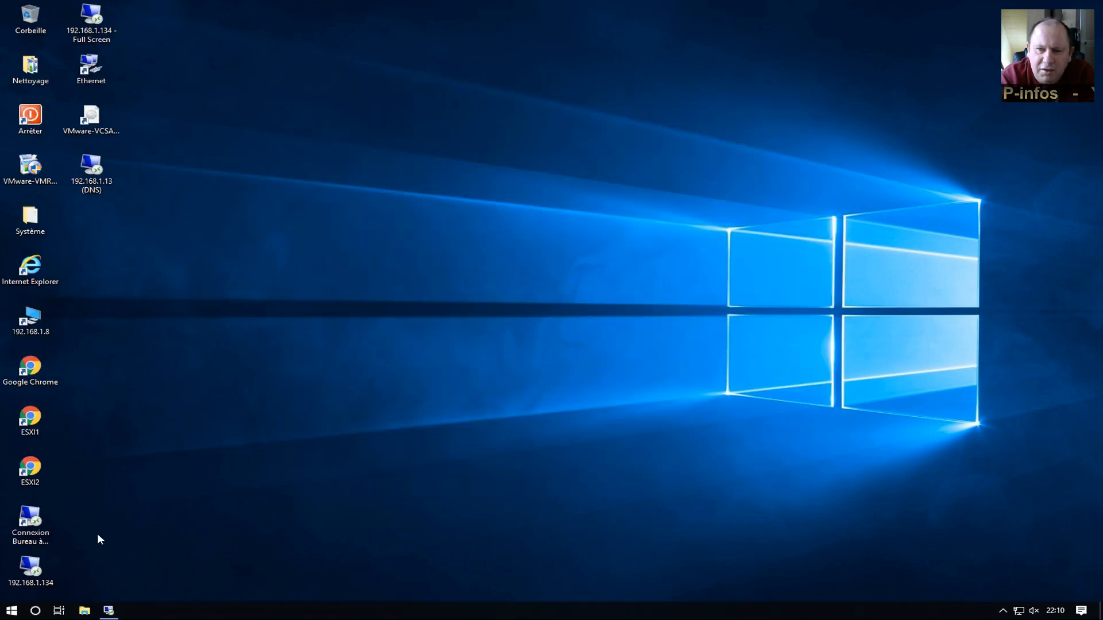
left_click(11, 610)
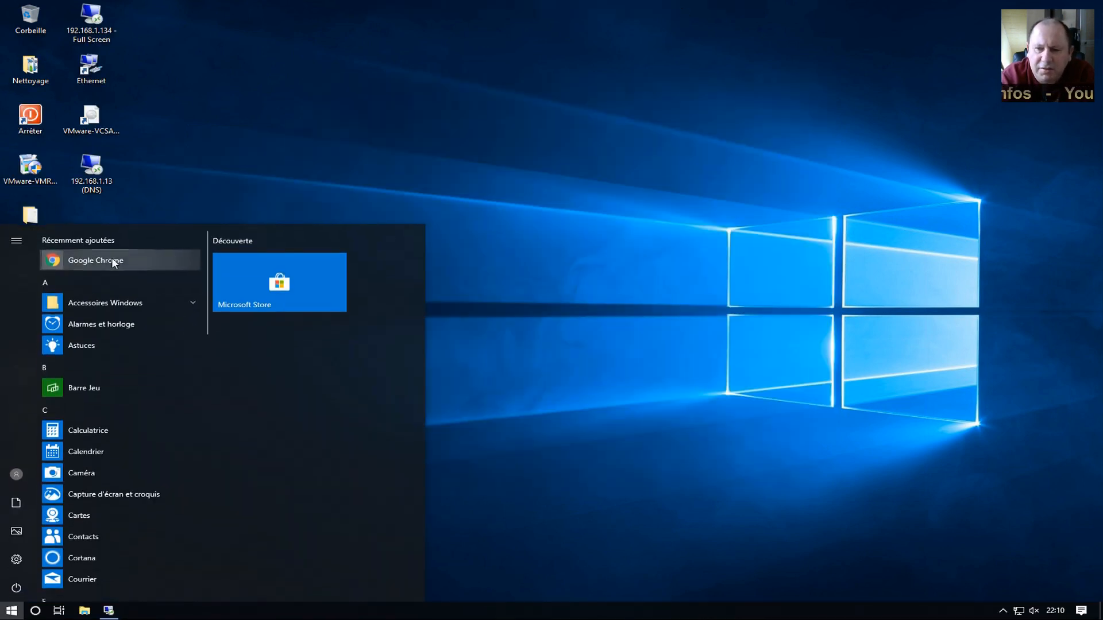
left_click(131, 305)
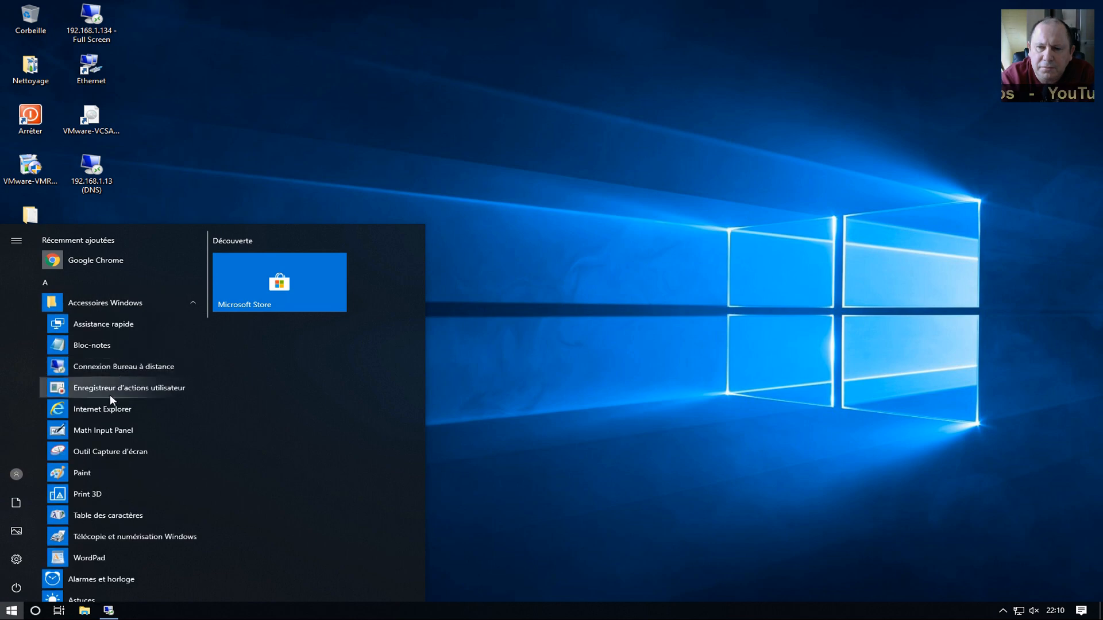
right_click(8, 613)
left_click(54, 555)
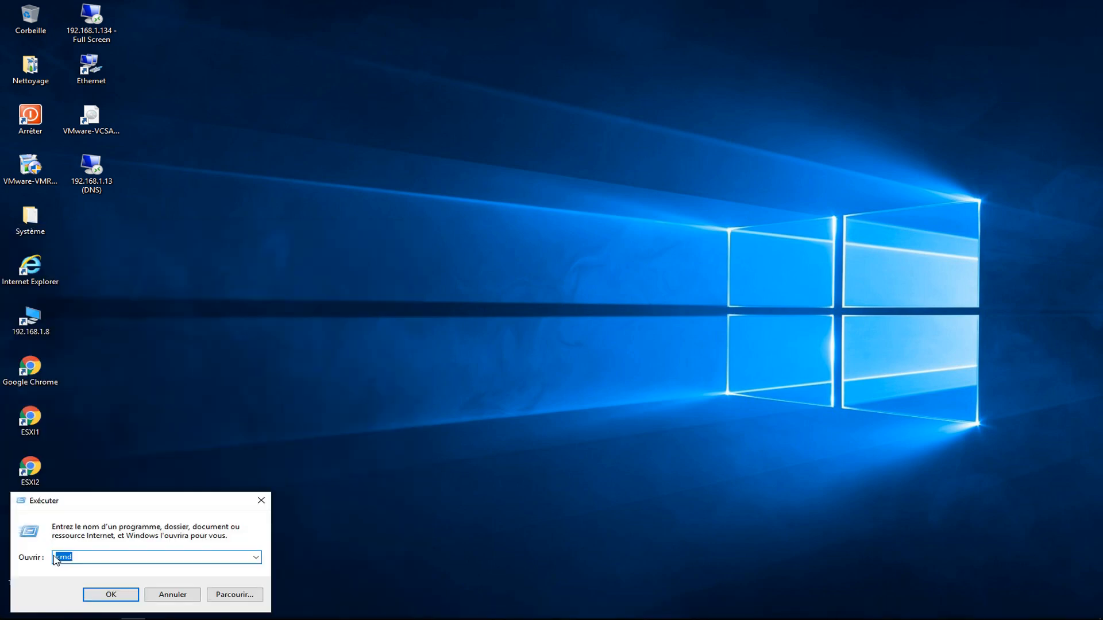
left_click(87, 595)
Ping win2016, stop the timed-out IPv6 ping, retry with -4, then close the console.
left_click(366, 196)
type("p")
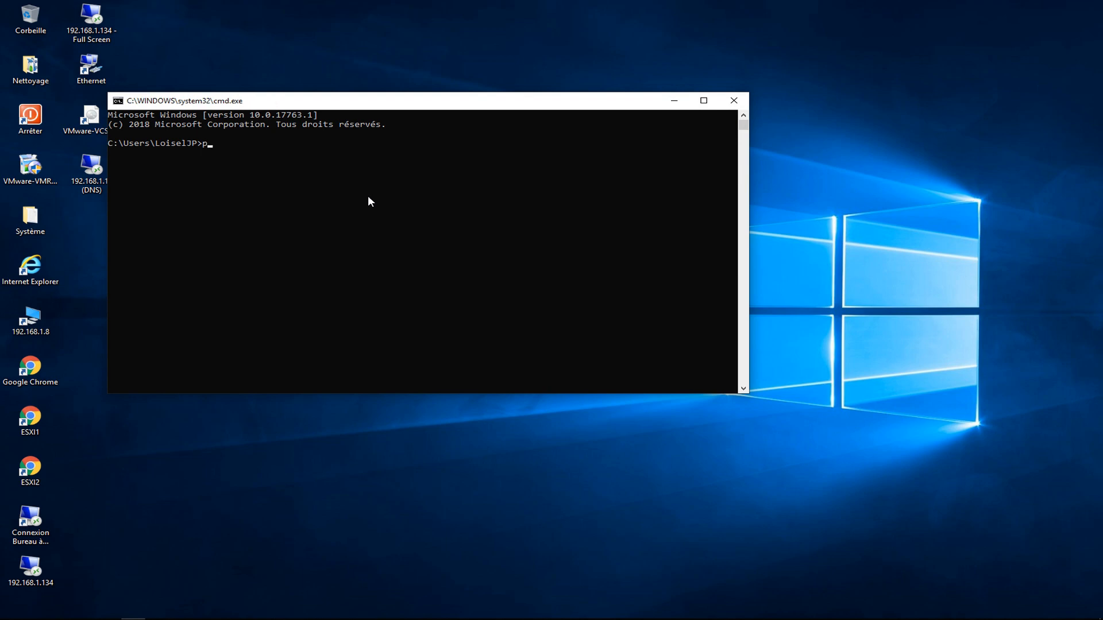
type("ing win2016")
key("Return")
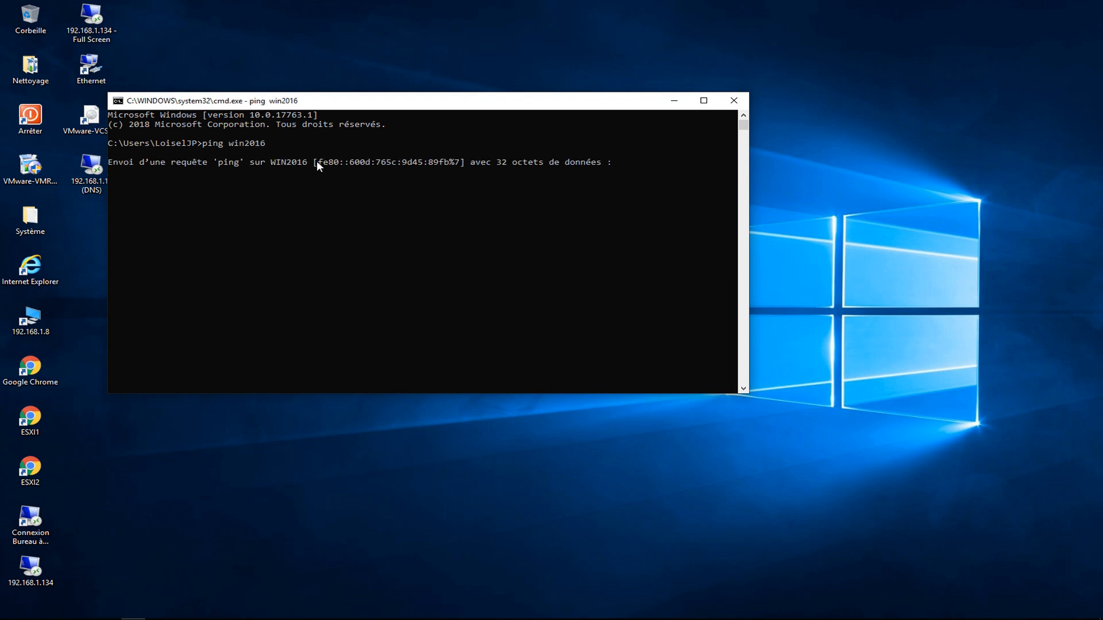
key("ctrl+c")
key("Up")
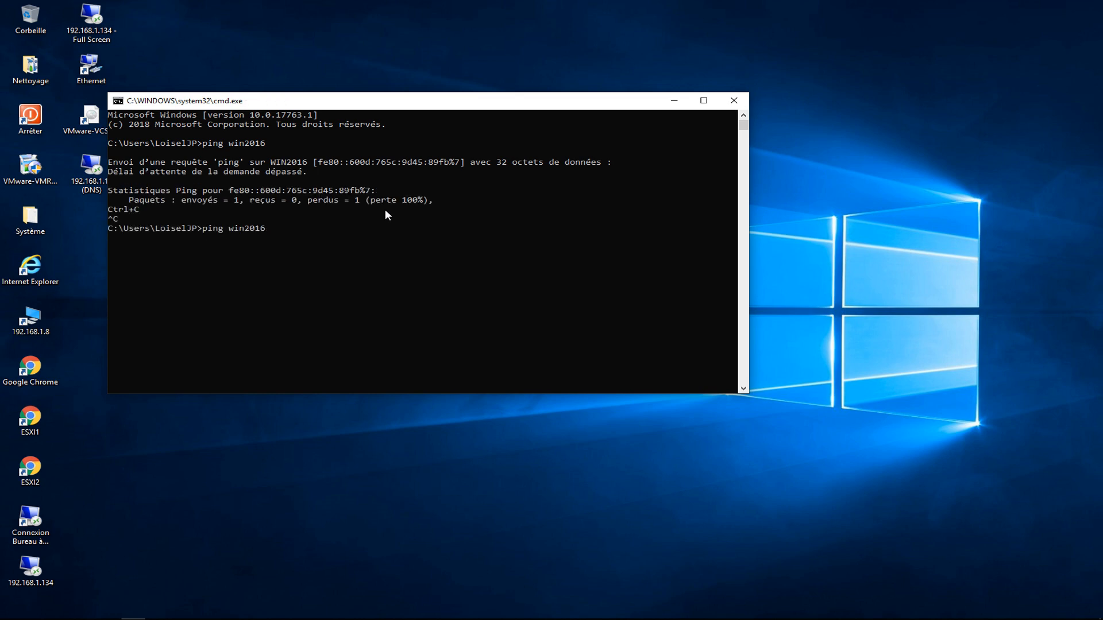
type("-4")
key("Return")
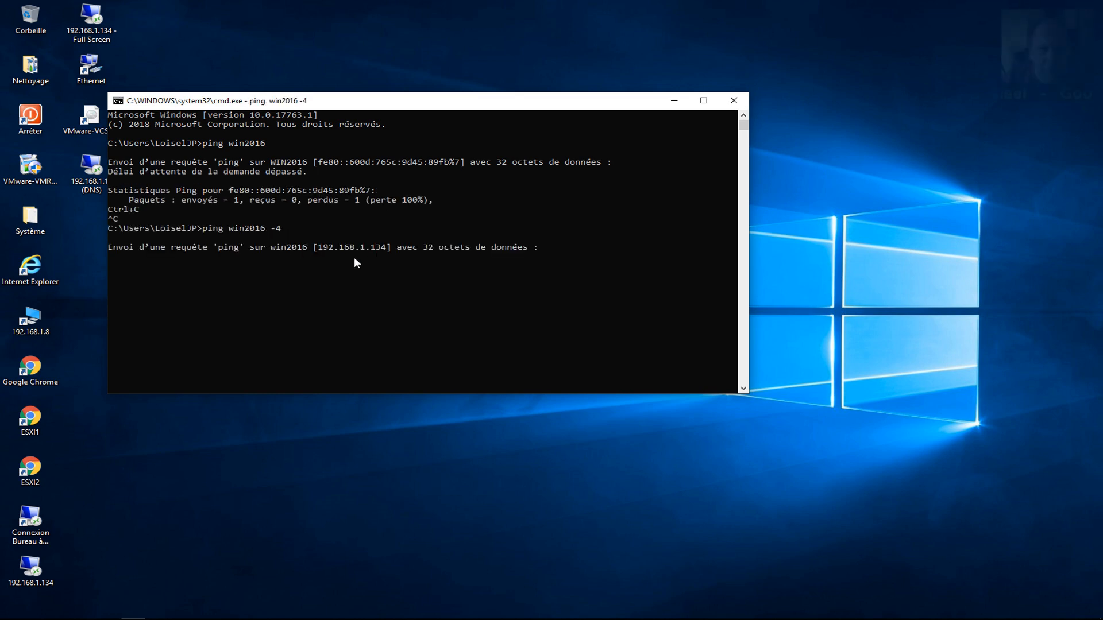
left_click(730, 108)
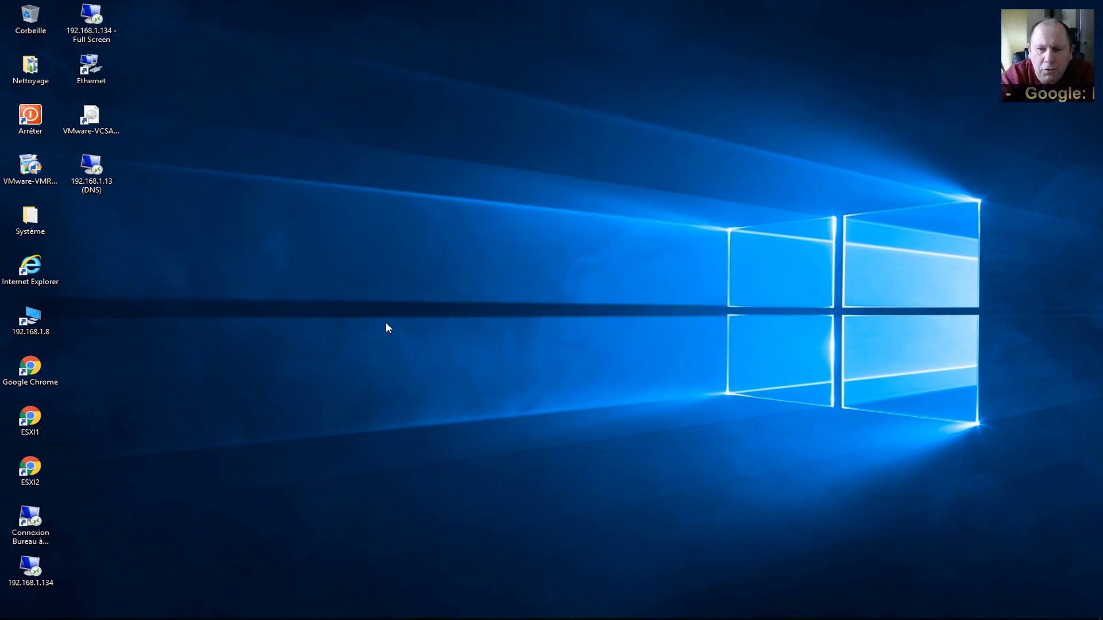
Accept the IPv6 warning and change the Single Sign-On domain from vsphere.local to loisel.loc.
left_click(111, 610)
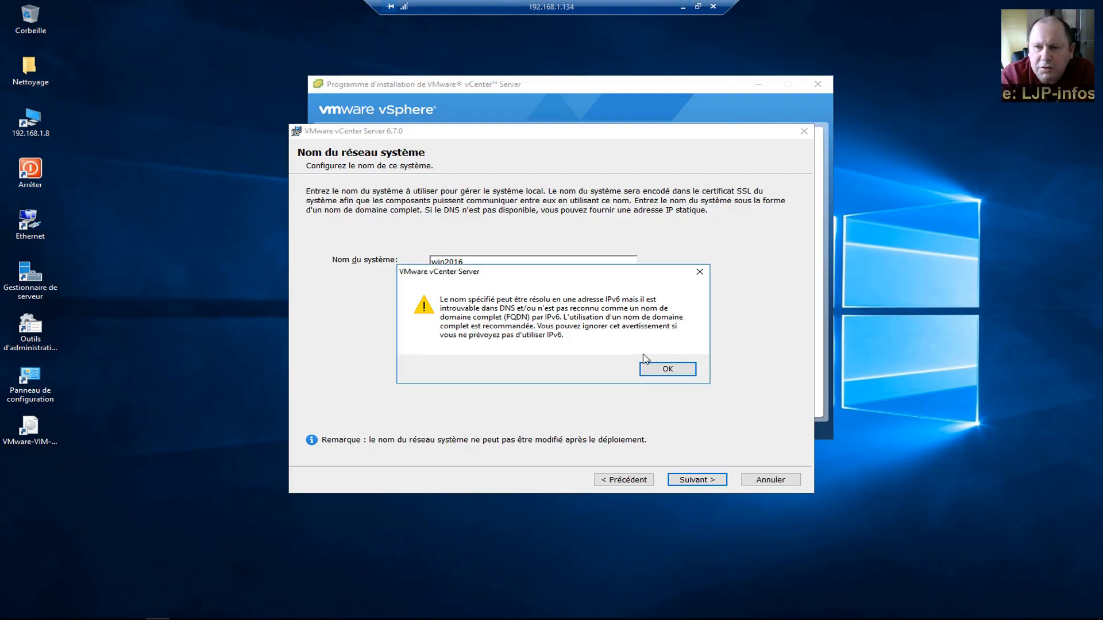
left_click(661, 369)
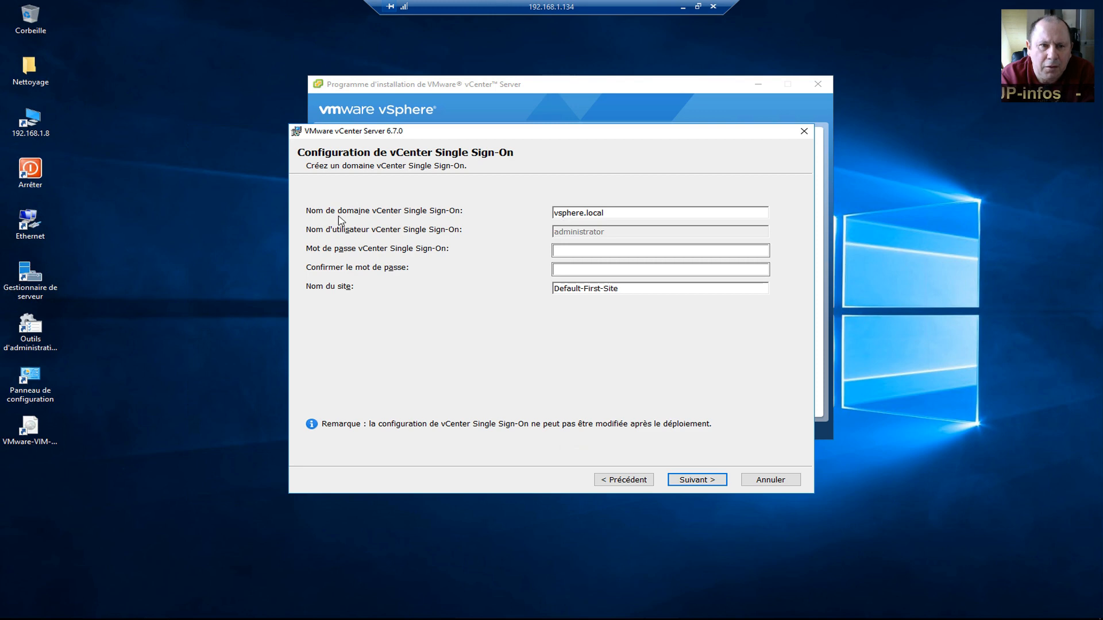
left_click_drag(613, 213, 540, 212)
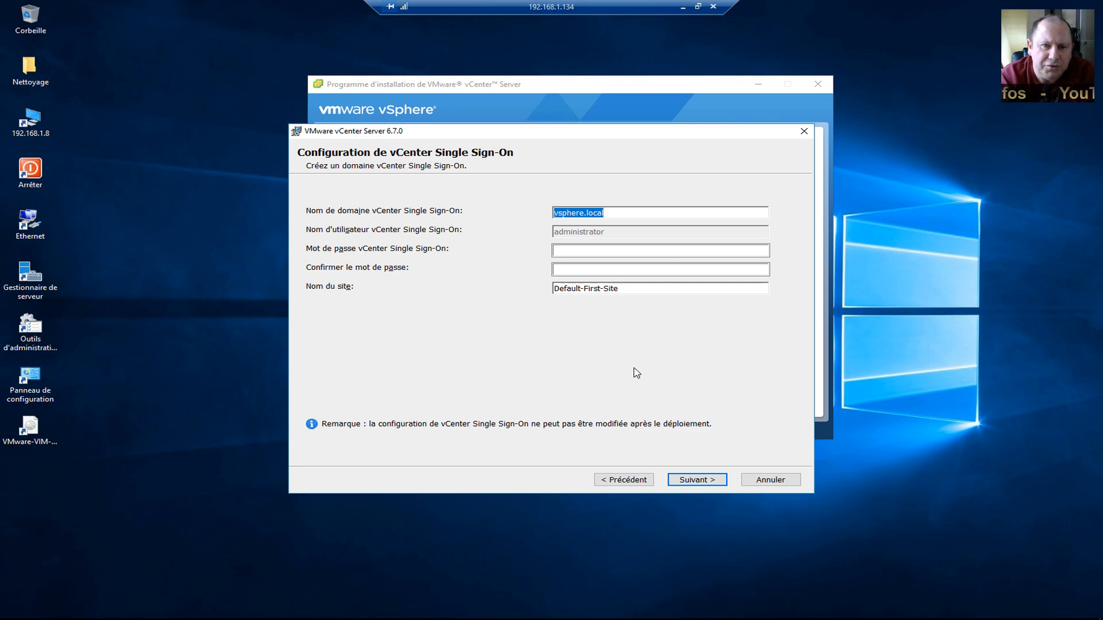
type("loisel.loc")
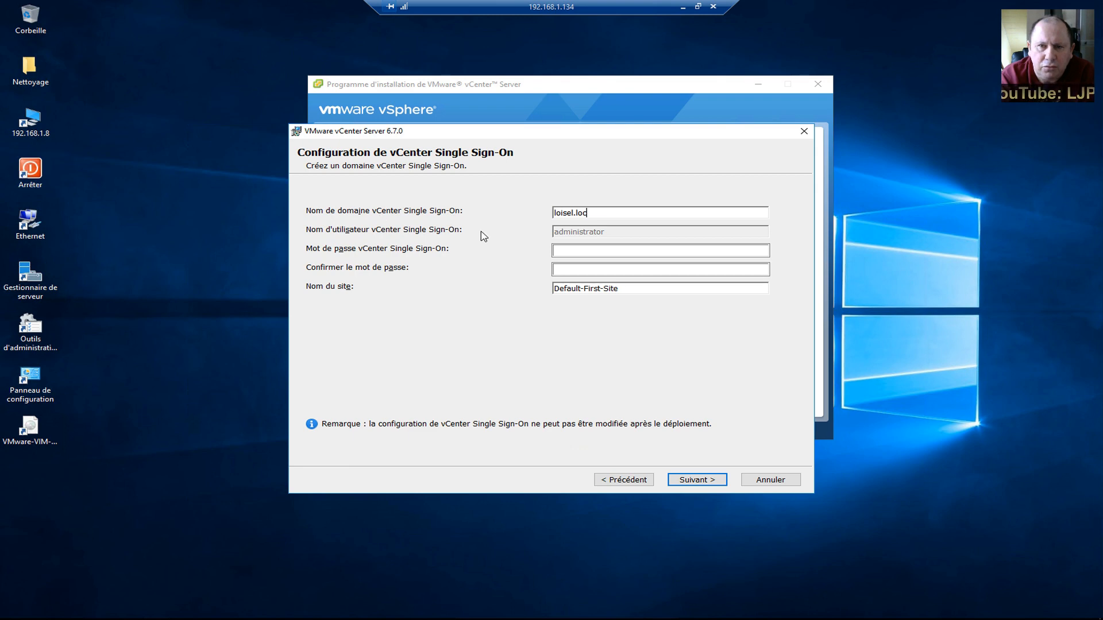
Enter and confirm the Single Sign-On password, fixing the requirements error, and submit.
left_click(588, 252)
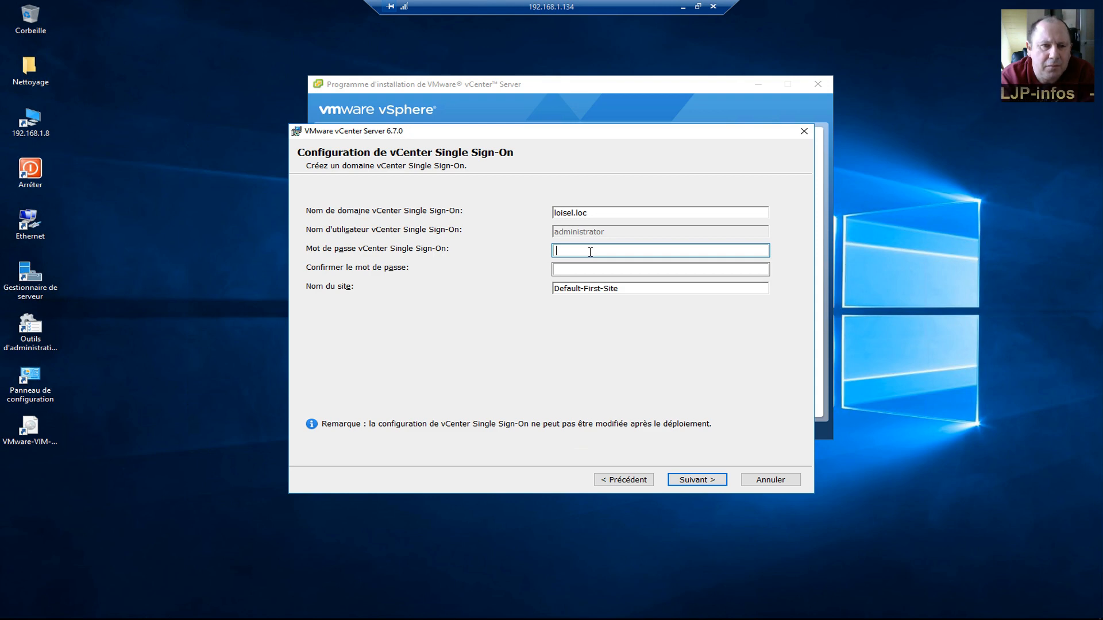
type("*********")
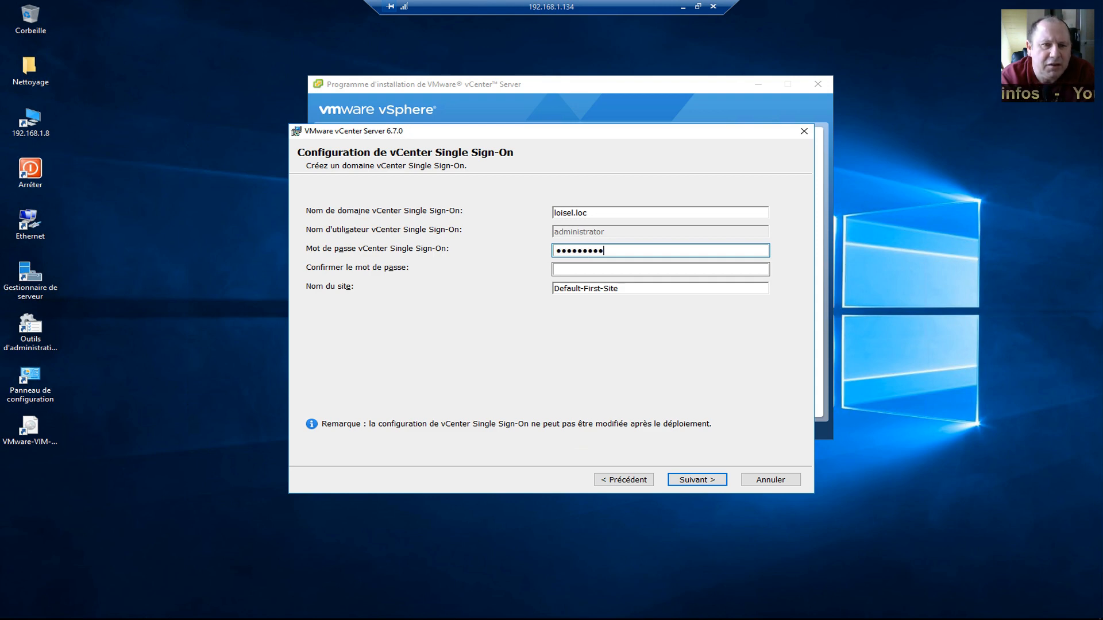
left_click(575, 269)
type("*********")
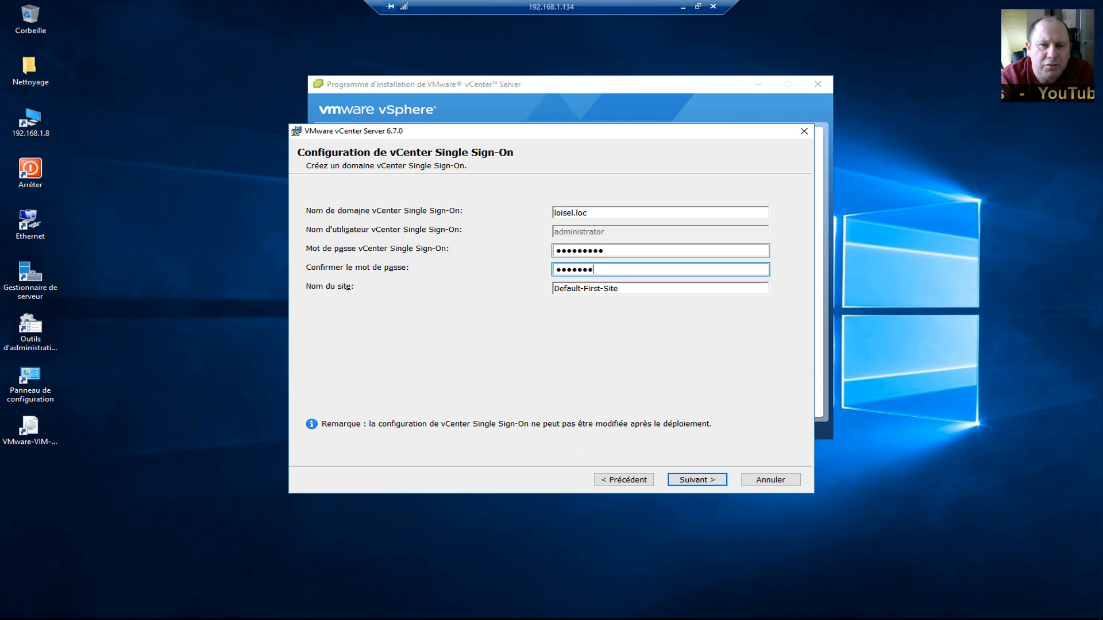
left_click(700, 481)
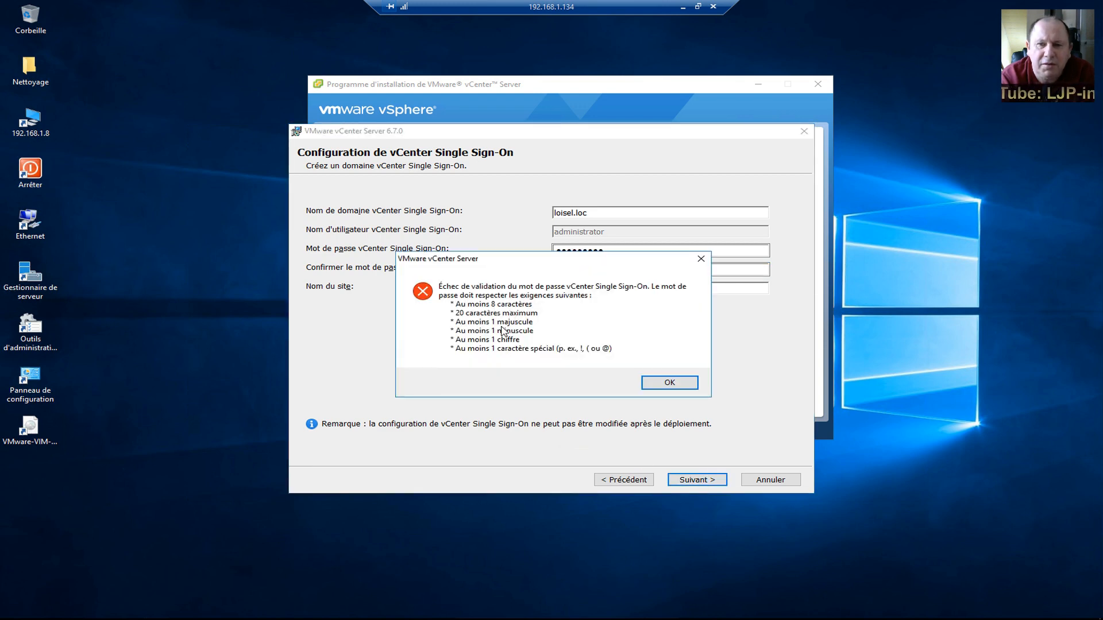
left_click(668, 383)
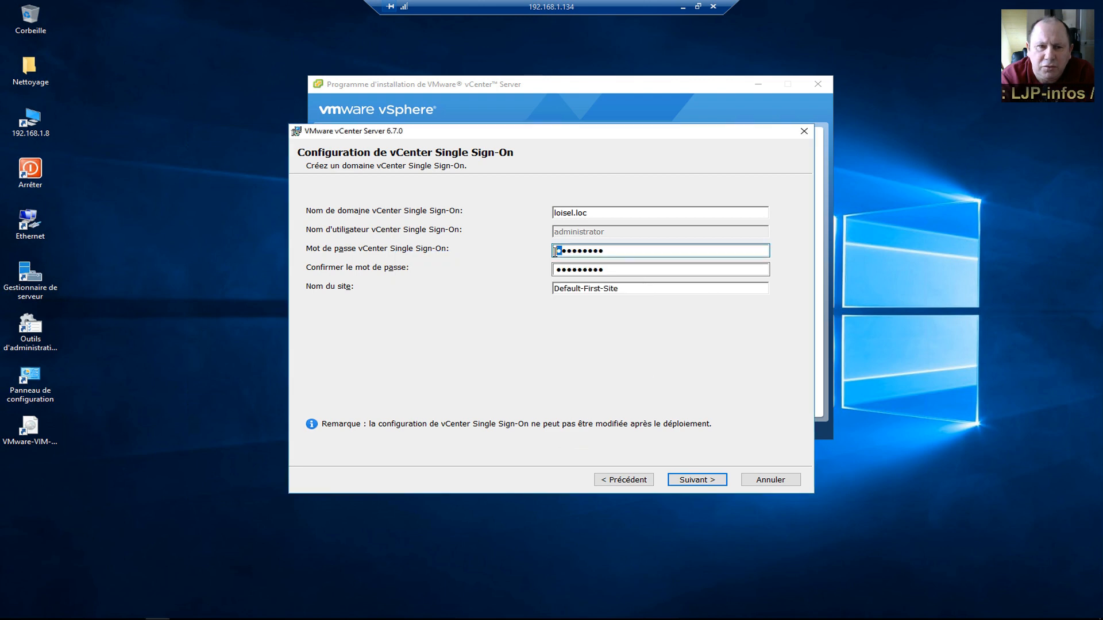
key("Tab")
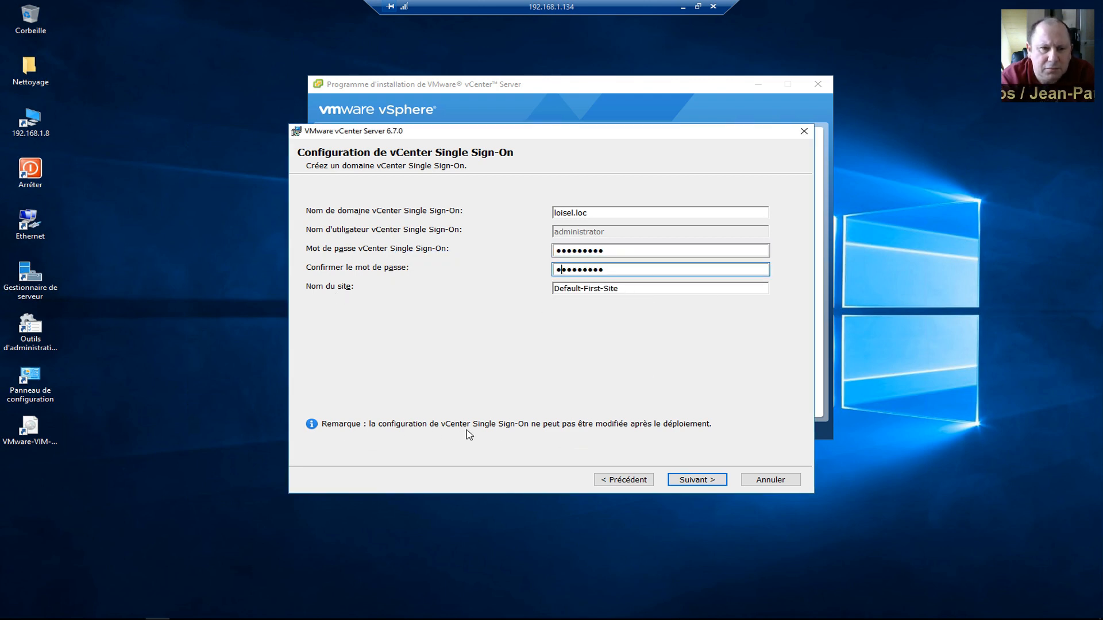
left_click(703, 483)
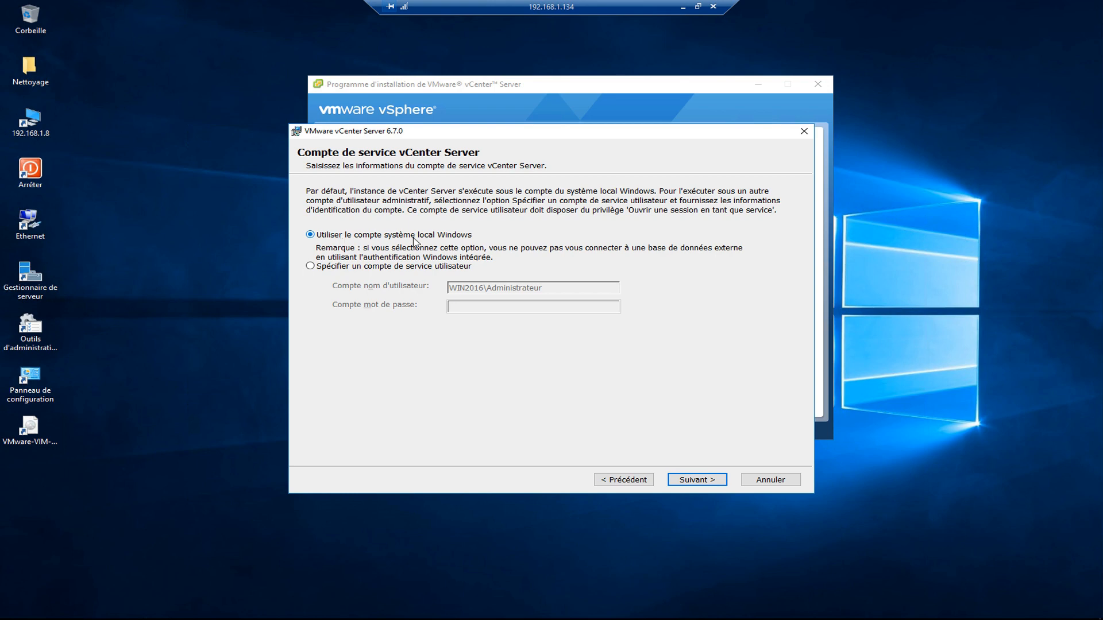
Keep the local system account and the embedded VMware Postgres database as the vCenter database.
left_click(695, 480)
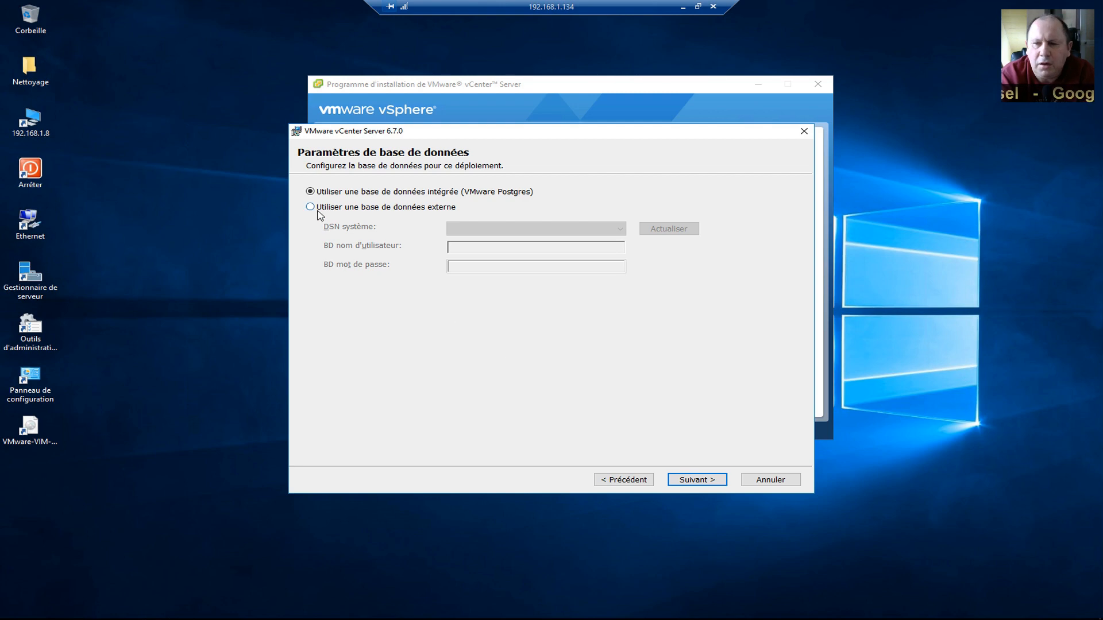
left_click(695, 481)
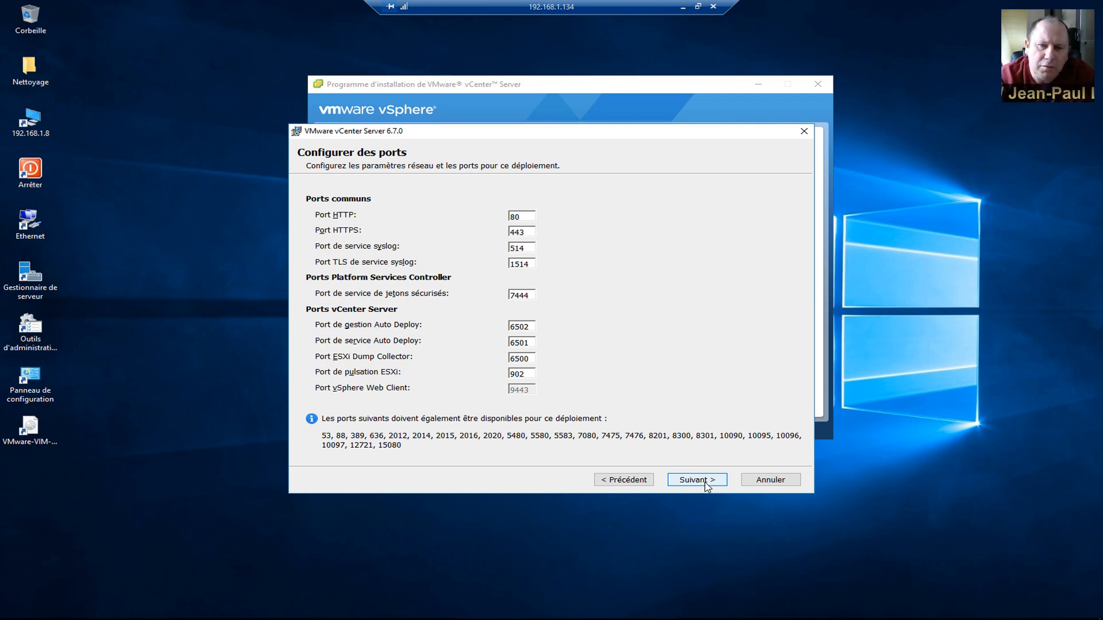
Accept default ports (HTTP 80, HTTPS 443) and the C:\Program Files\VMware\ and C:\ProgramData\VMware\ folders.
left_click(705, 483)
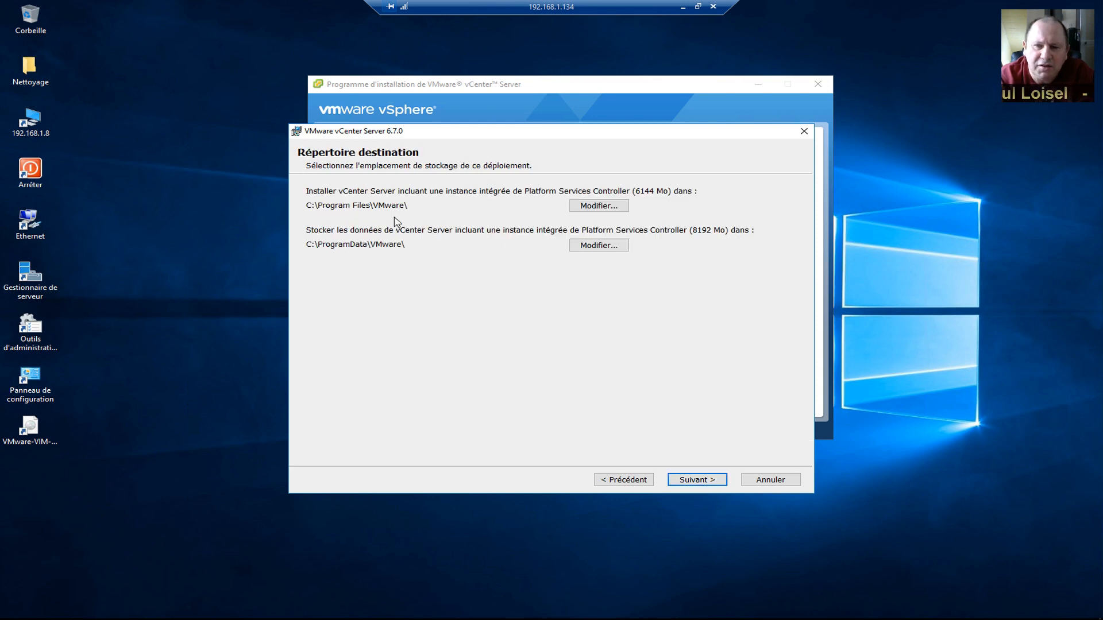
left_click(696, 482)
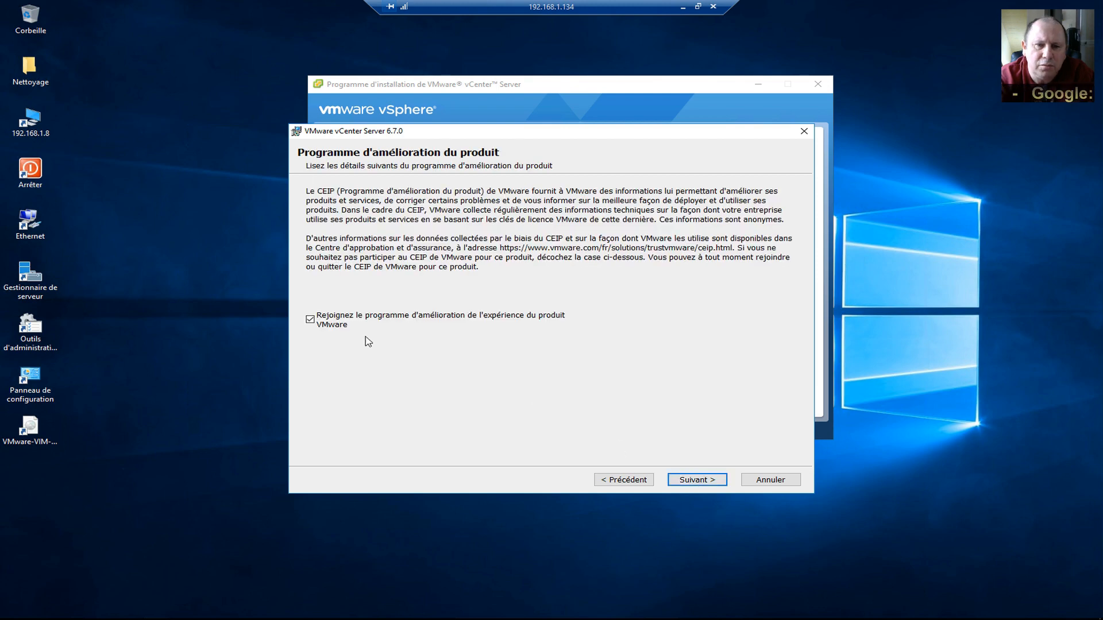
Opt out of the Customer Experience Improvement Program, review 'Prêt à installer', and begin installing vCenter Server.
left_click(311, 321)
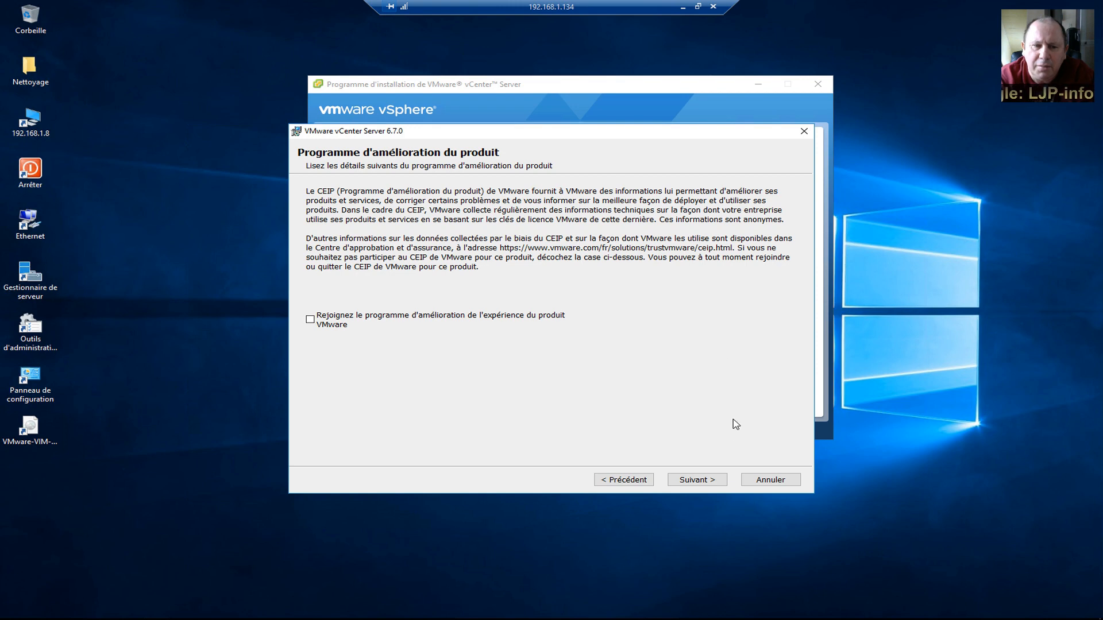
left_click(708, 484)
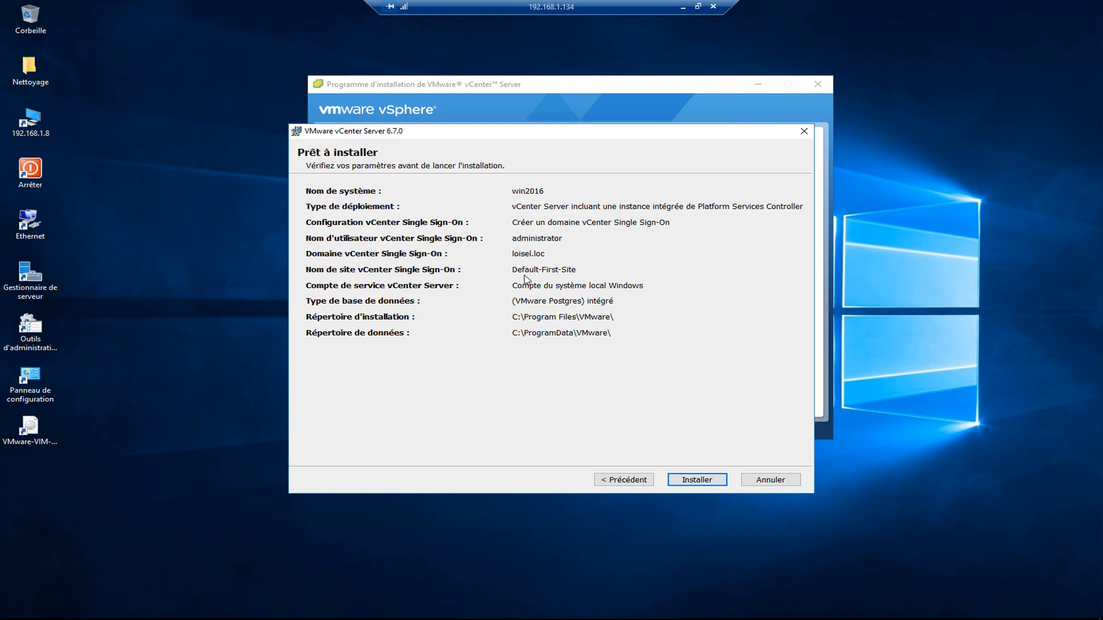
left_click(689, 479)
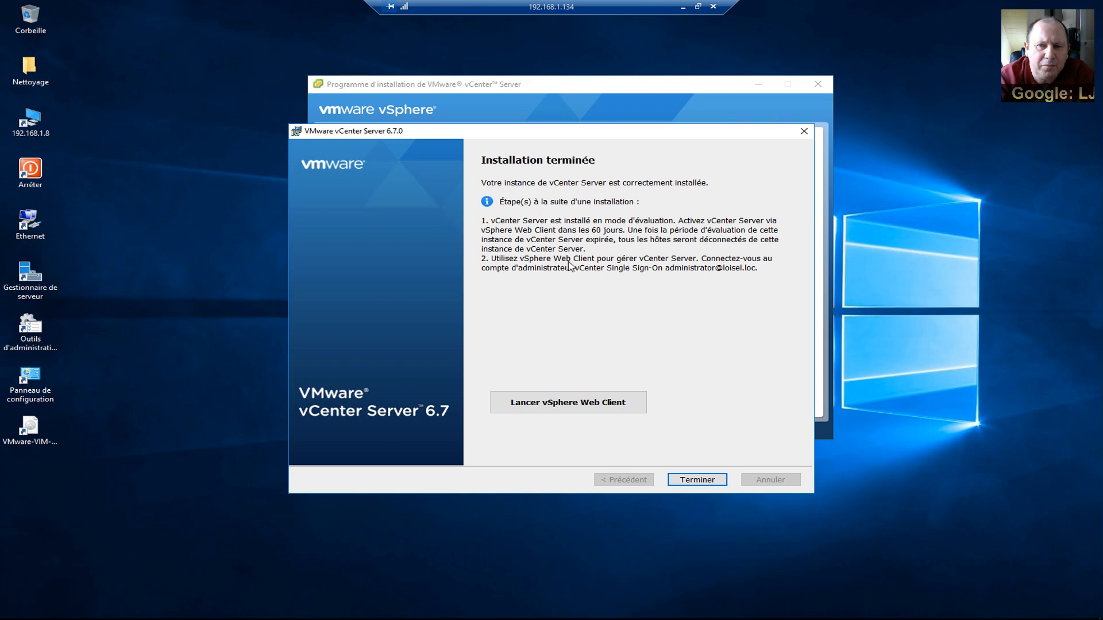
Dismiss the 'Installation terminée' message and exit the vSphere installer window.
left_click(705, 484)
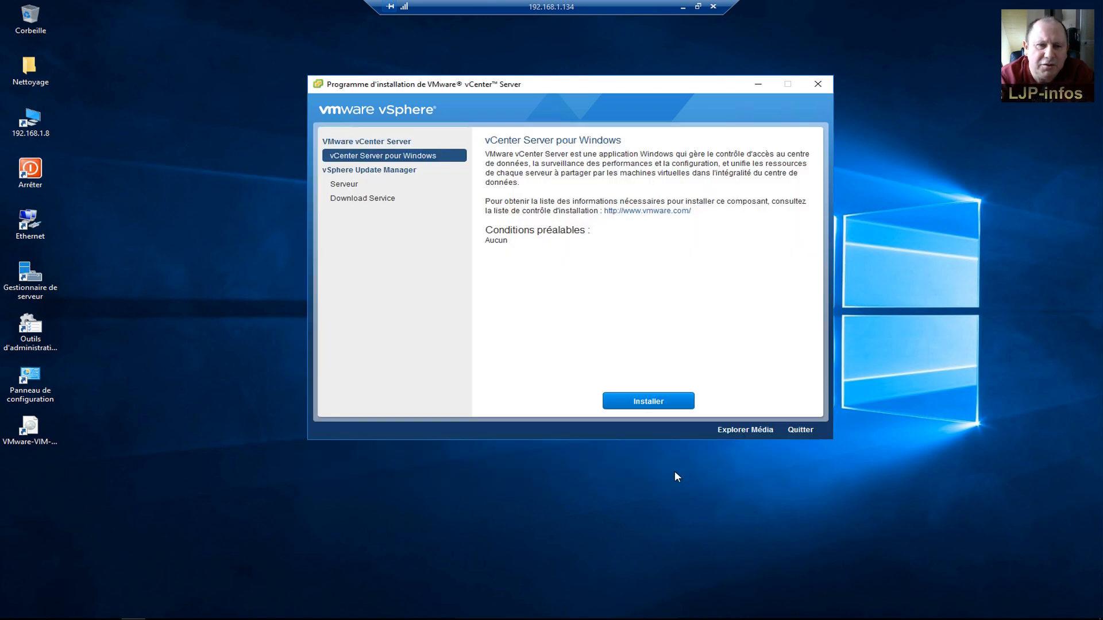
left_click(800, 430)
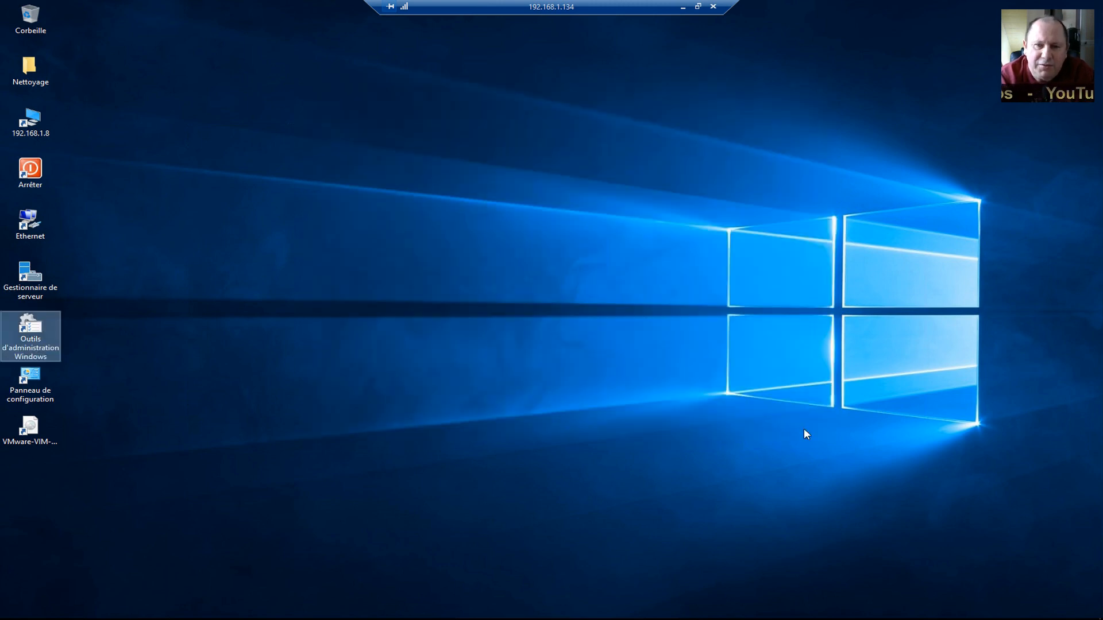
Launch Internet Explorer, accept the recommended IE 11 settings, and dismiss the protected mode notice.
left_click(683, 429)
mouse_move(34, 614)
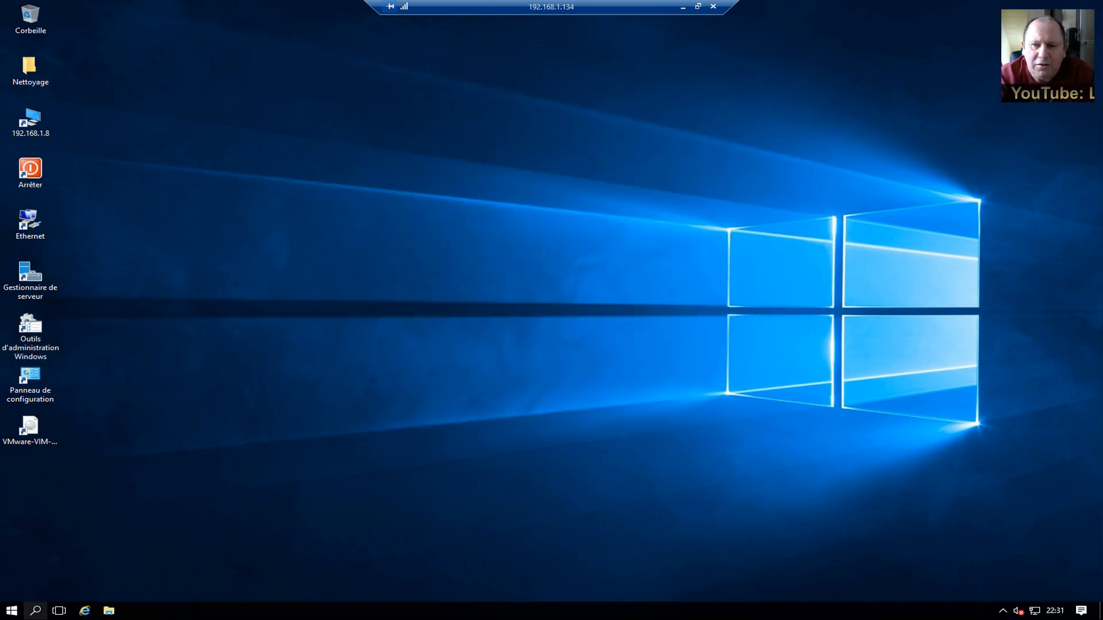
left_click(86, 610)
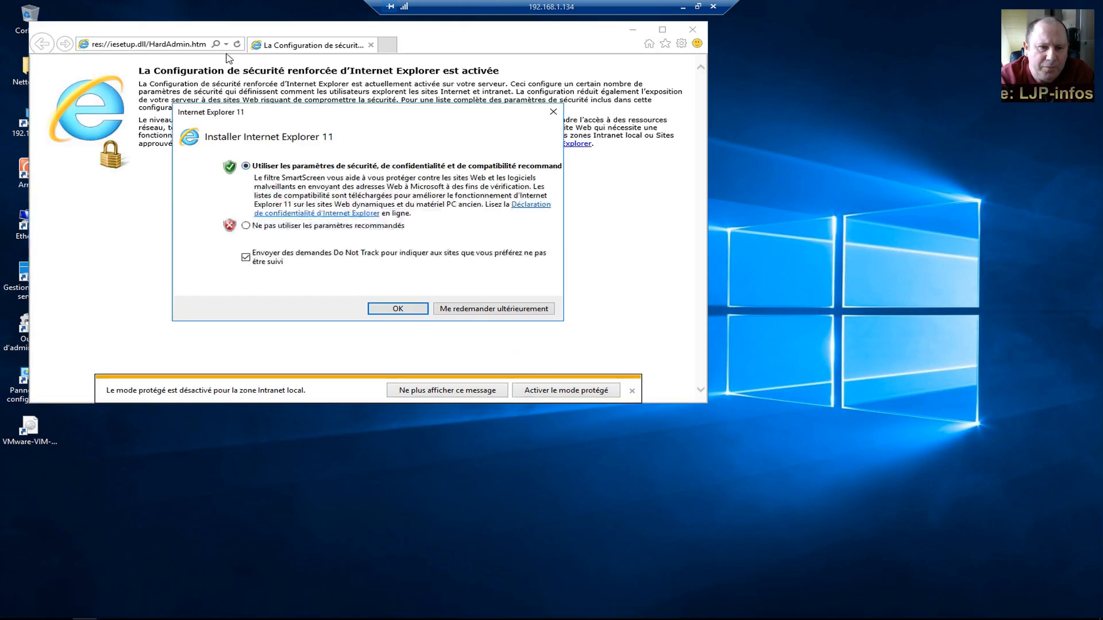
left_click(397, 309)
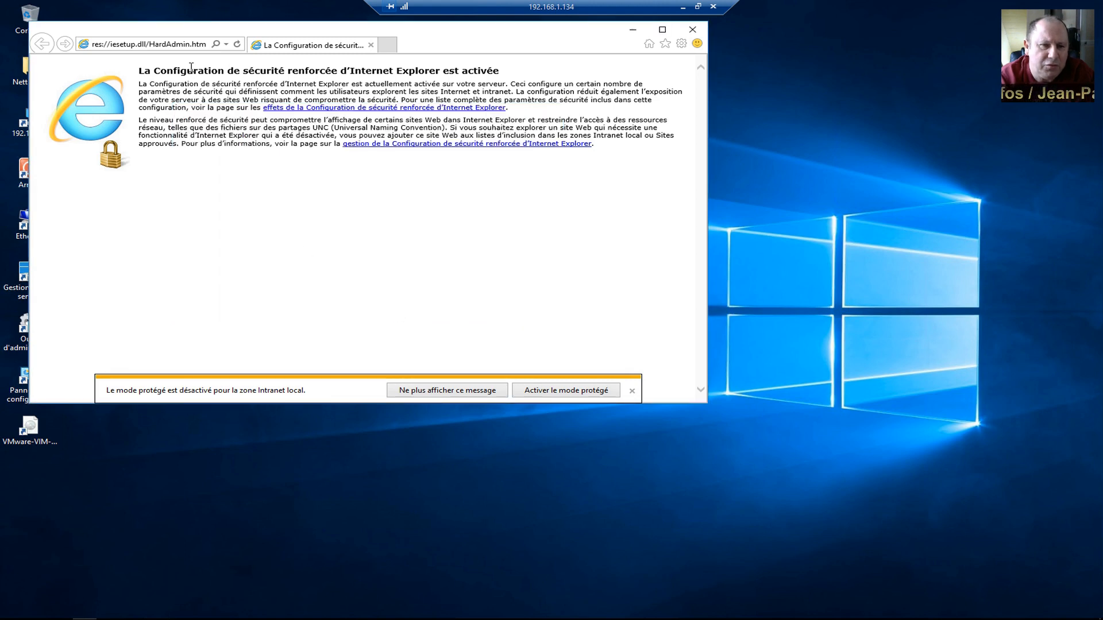
left_click_drag(207, 32, 431, 156)
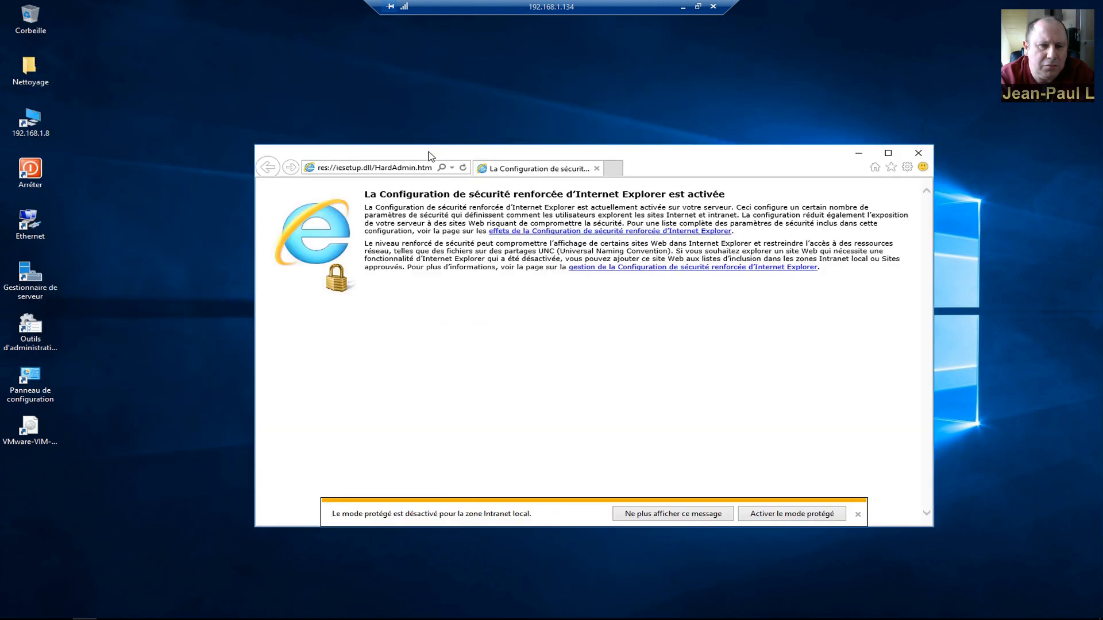
left_click(858, 515)
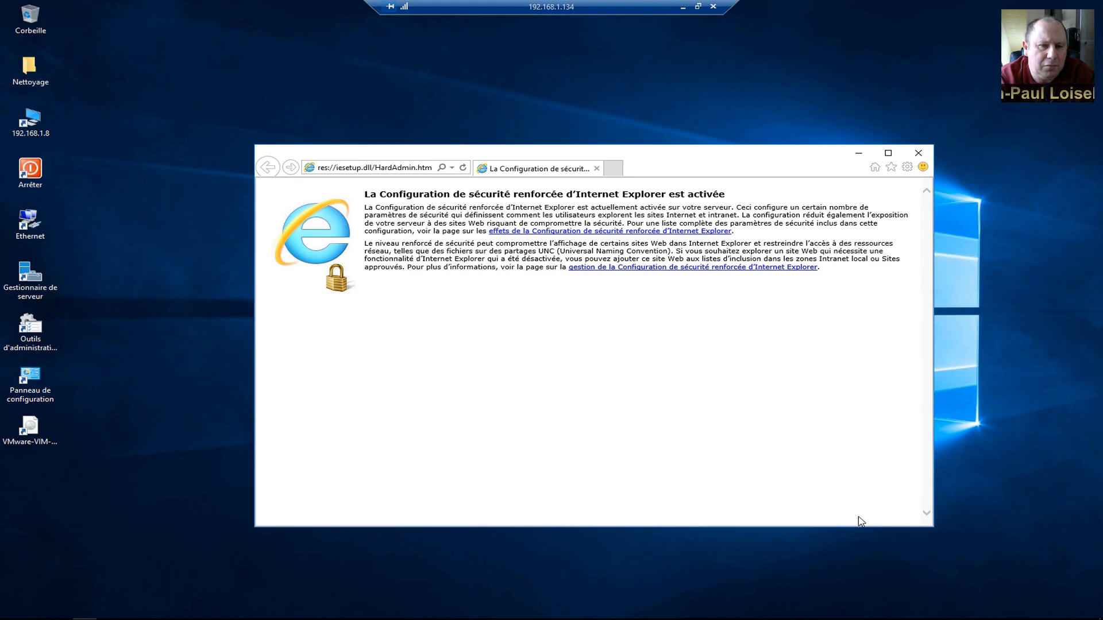
left_click(386, 168)
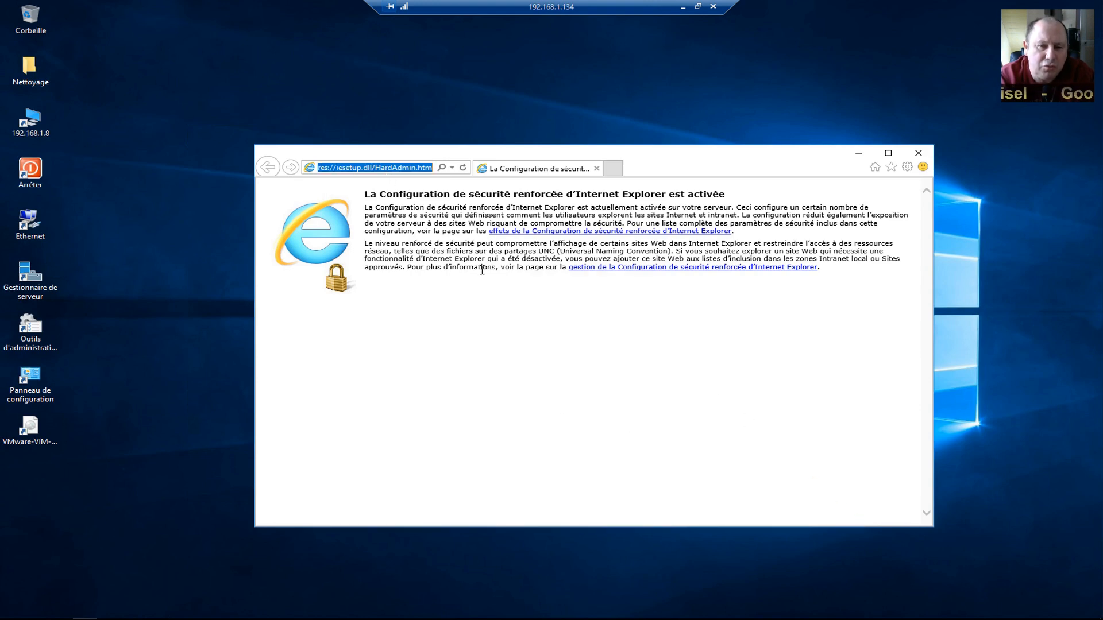
type("https:")
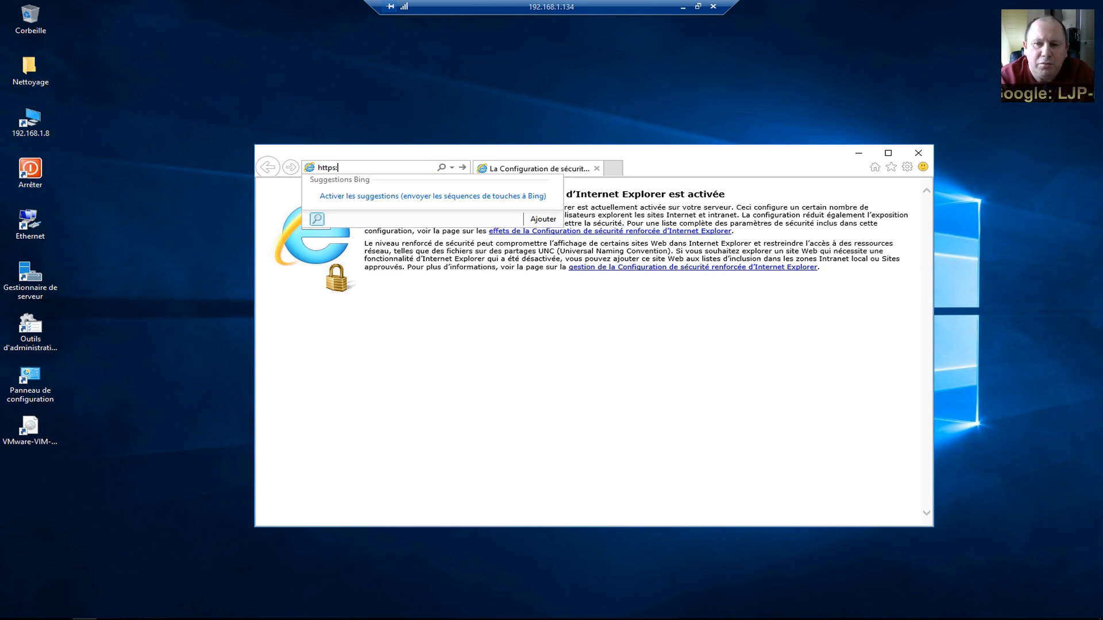
type("//win2016")
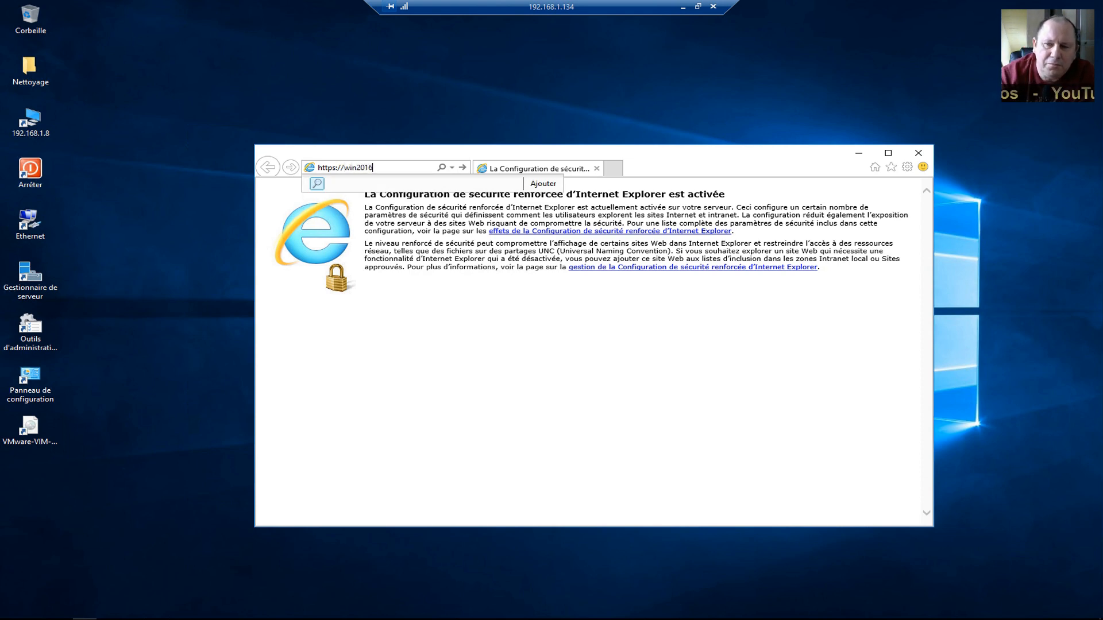
key("Return")
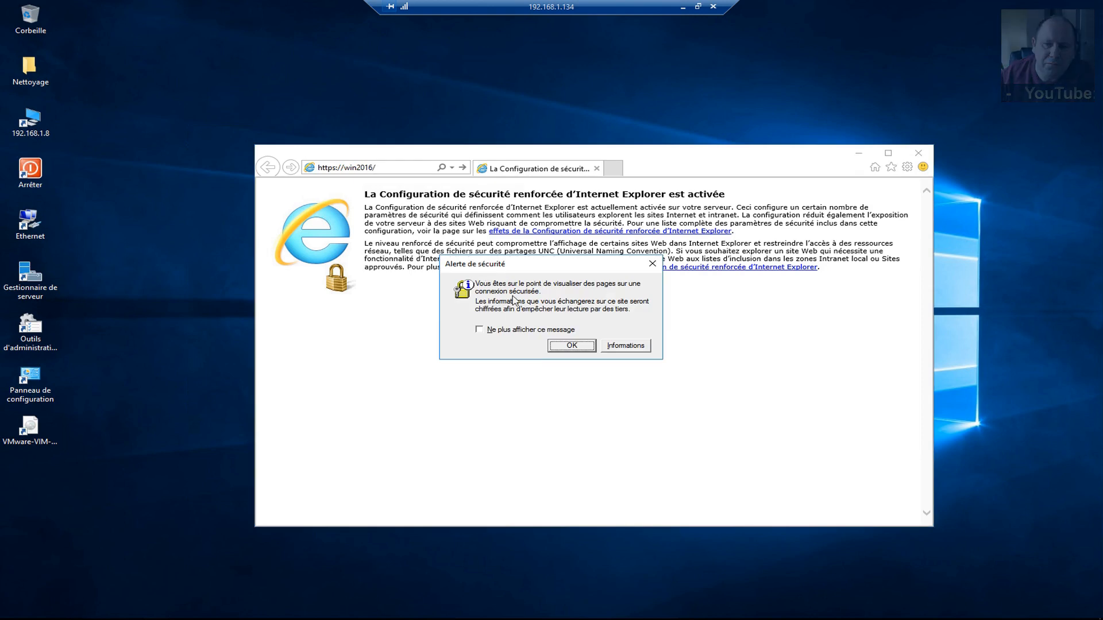
Acknowledge the security alerts and continue past the certificate warning to win2016.
left_click(562, 347)
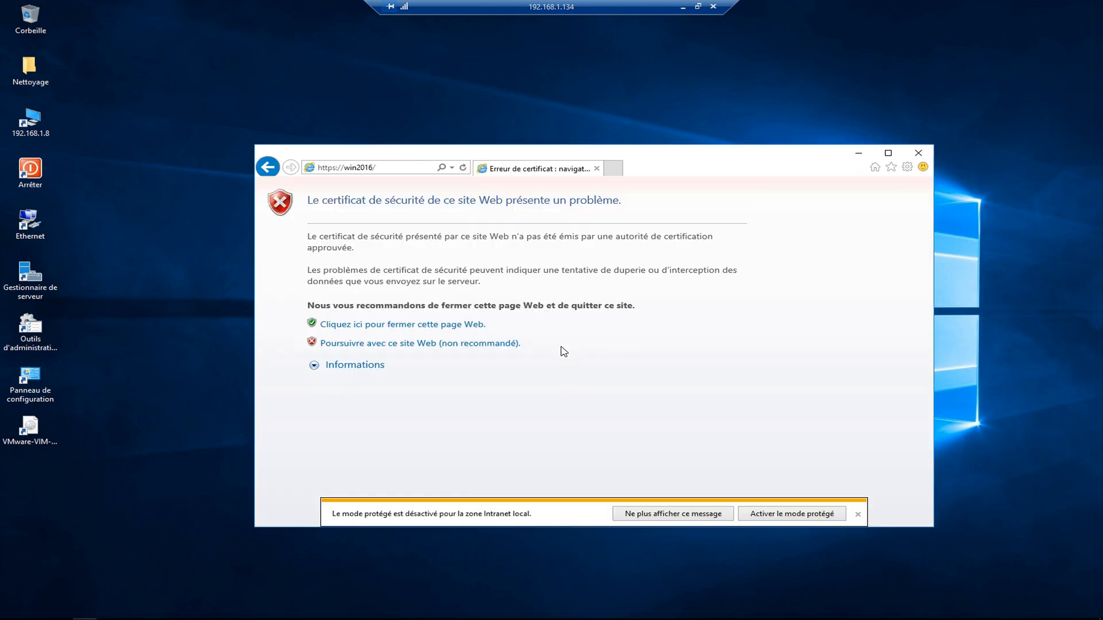
left_click(359, 344)
left_click(570, 346)
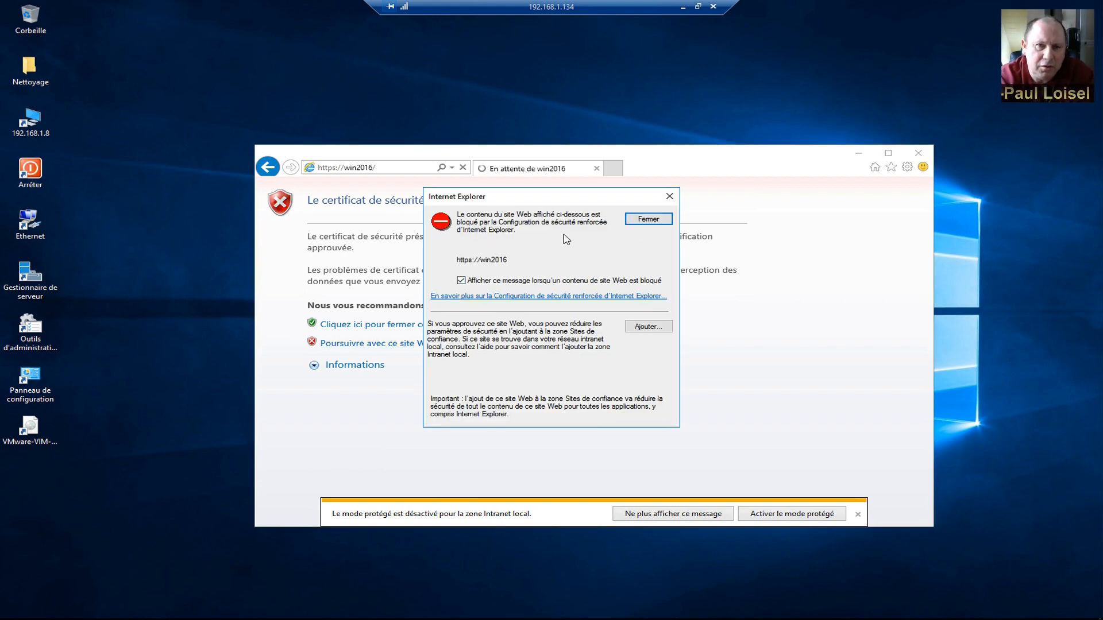
left_click(654, 326)
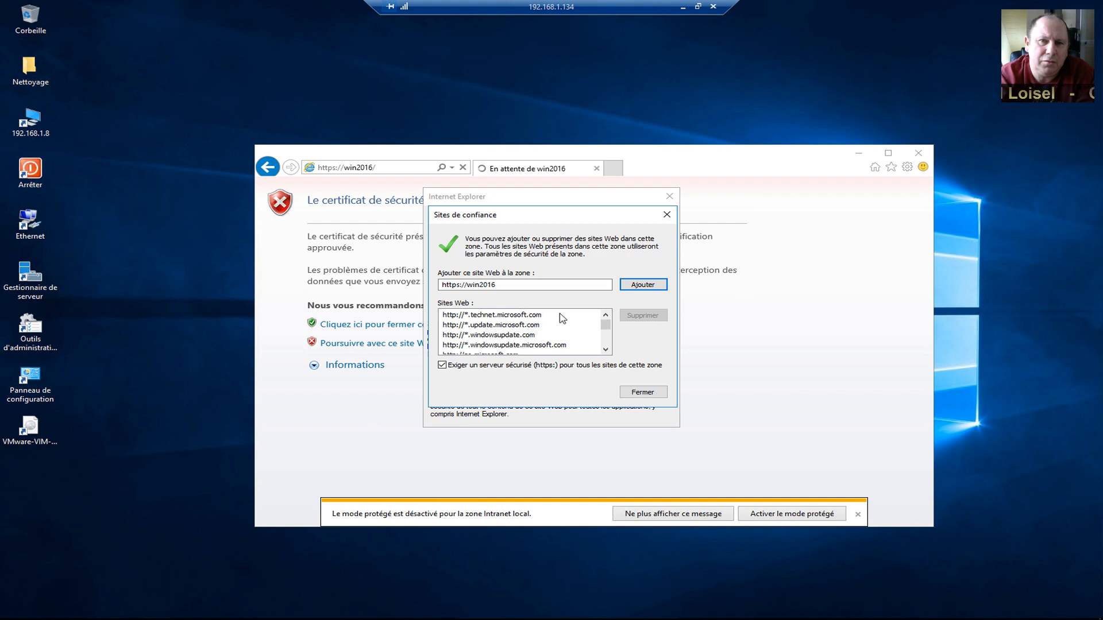
left_click(642, 284)
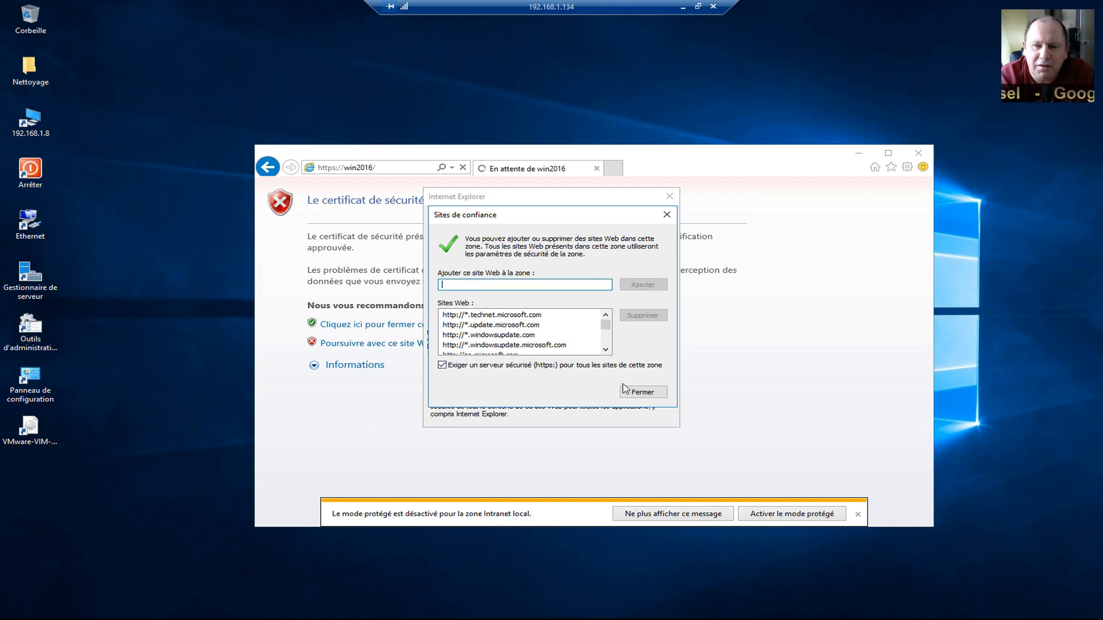
left_click(646, 396)
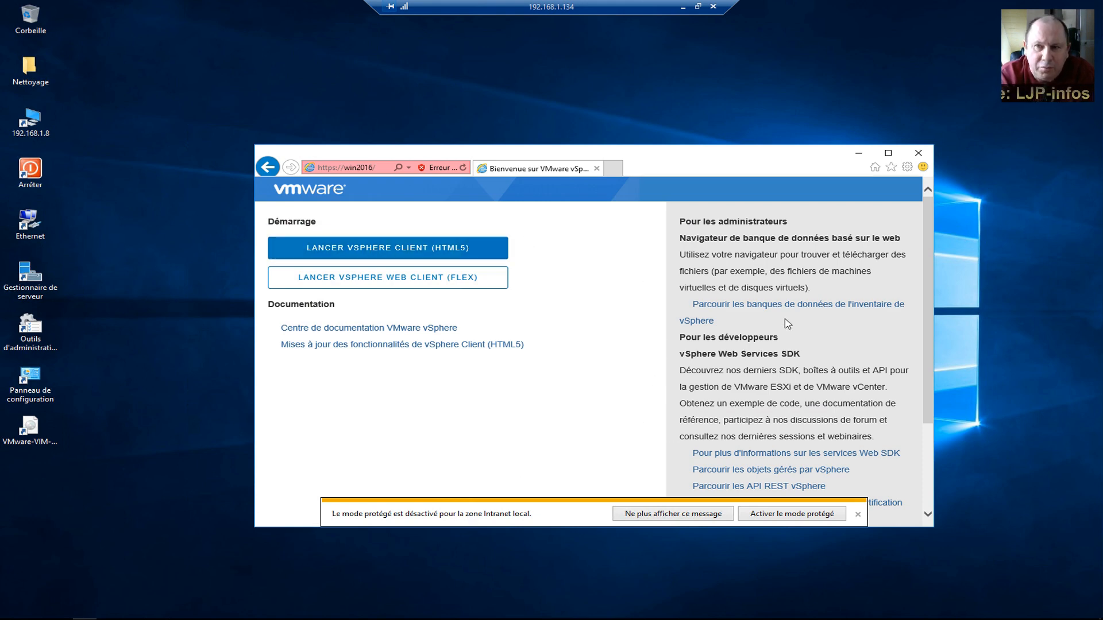
left_click(919, 153)
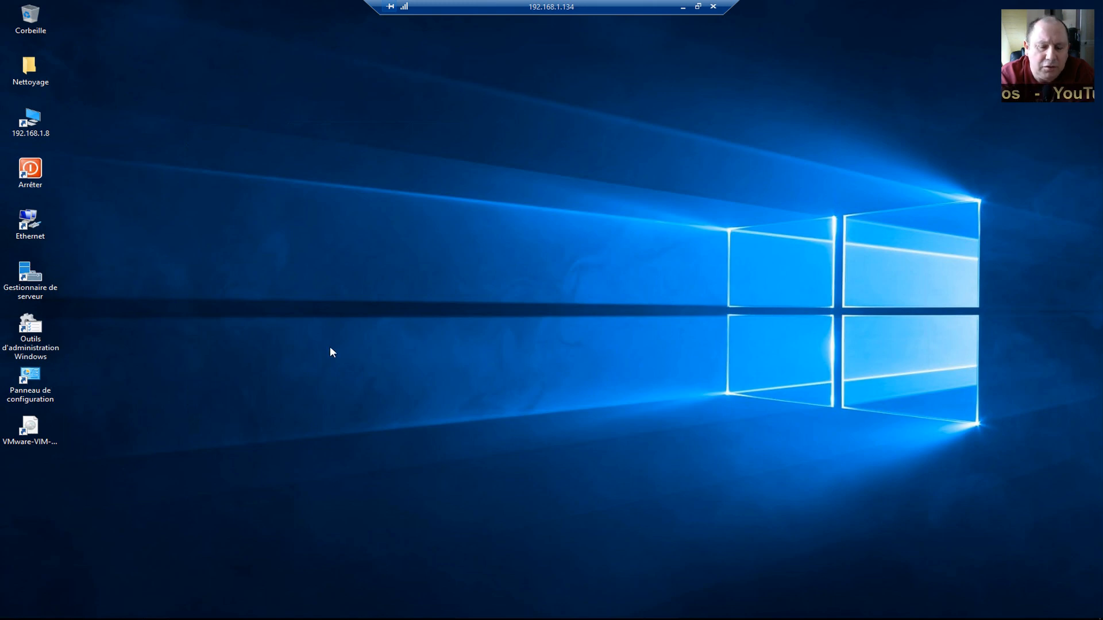
double_click(41, 290)
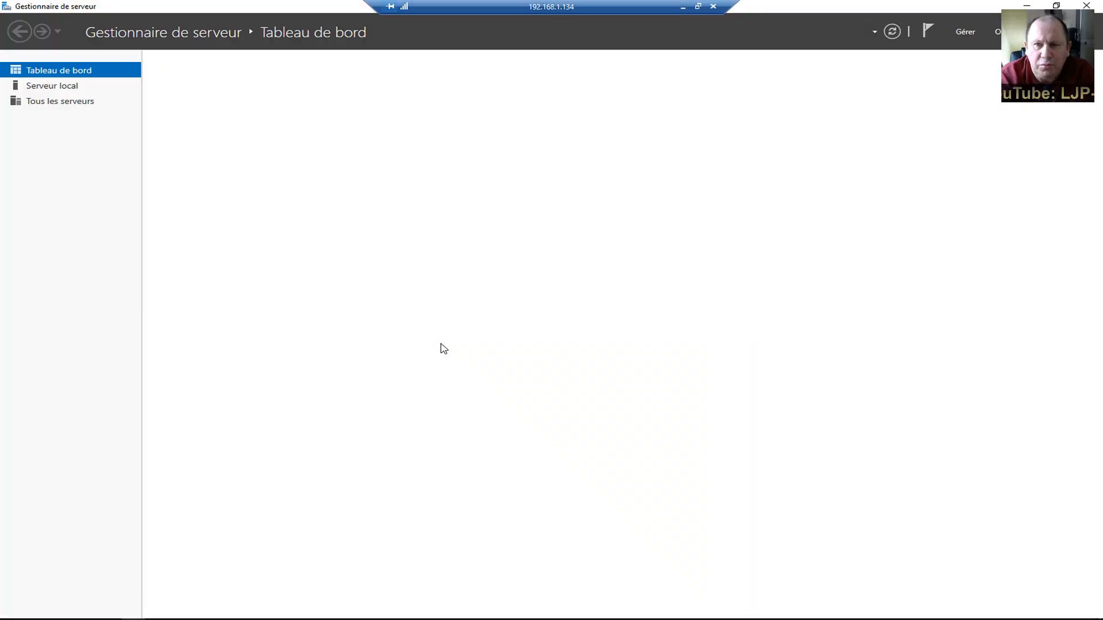
left_click(57, 87)
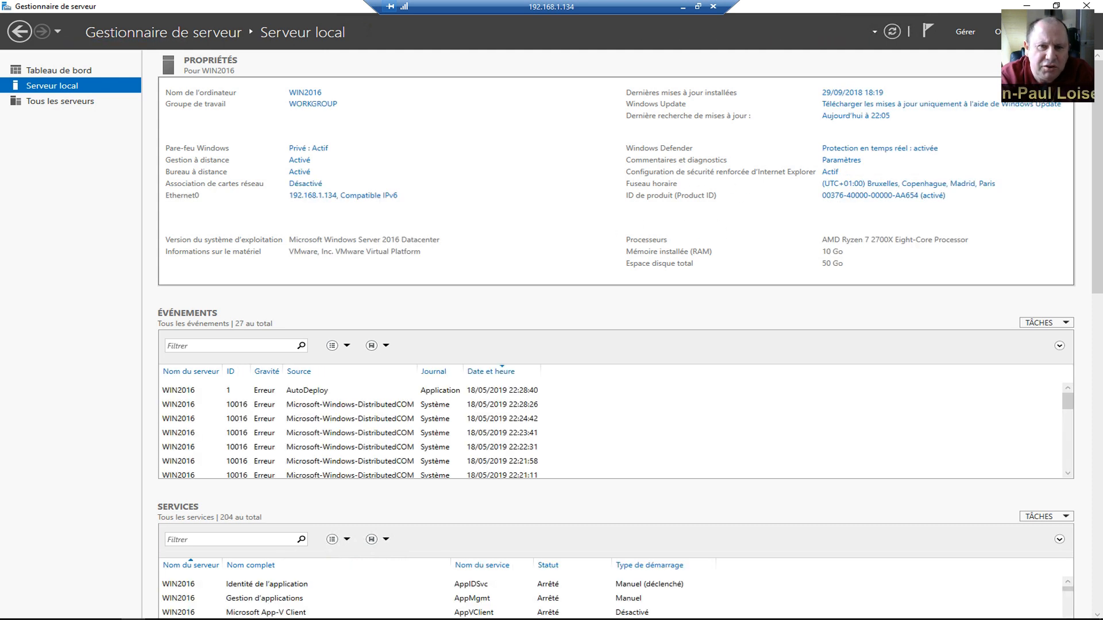
left_click(831, 173)
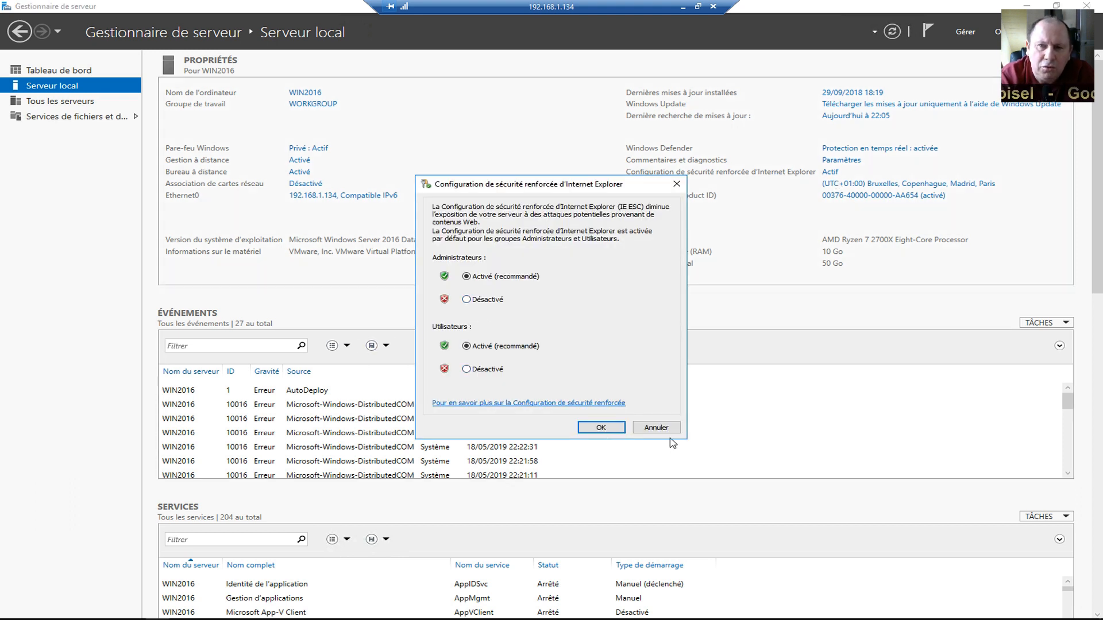
left_click(655, 428)
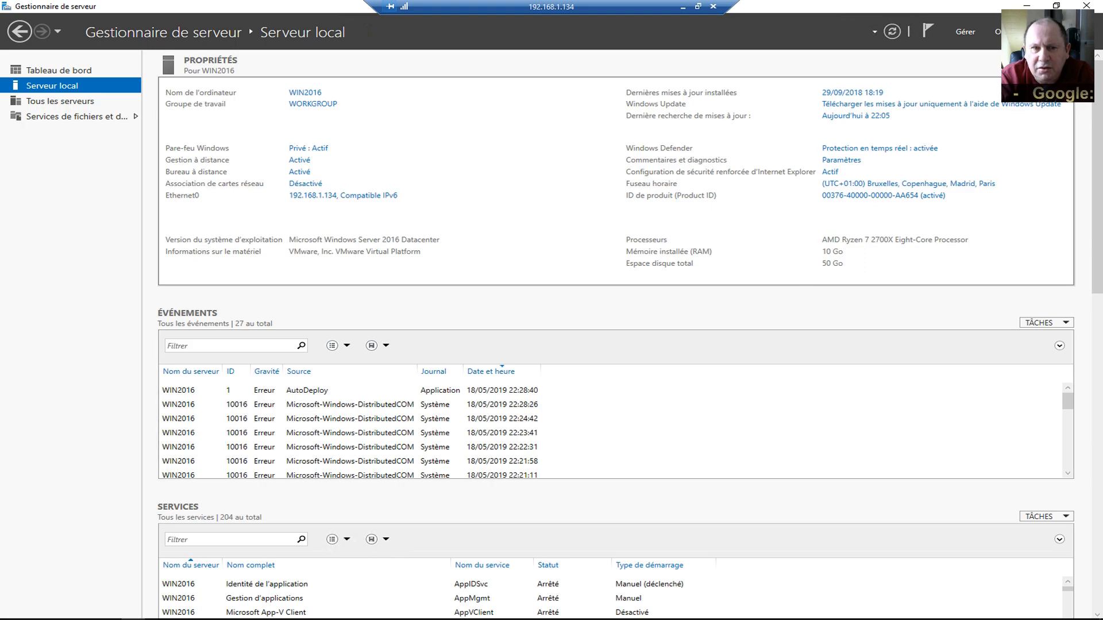
left_click(1086, 5)
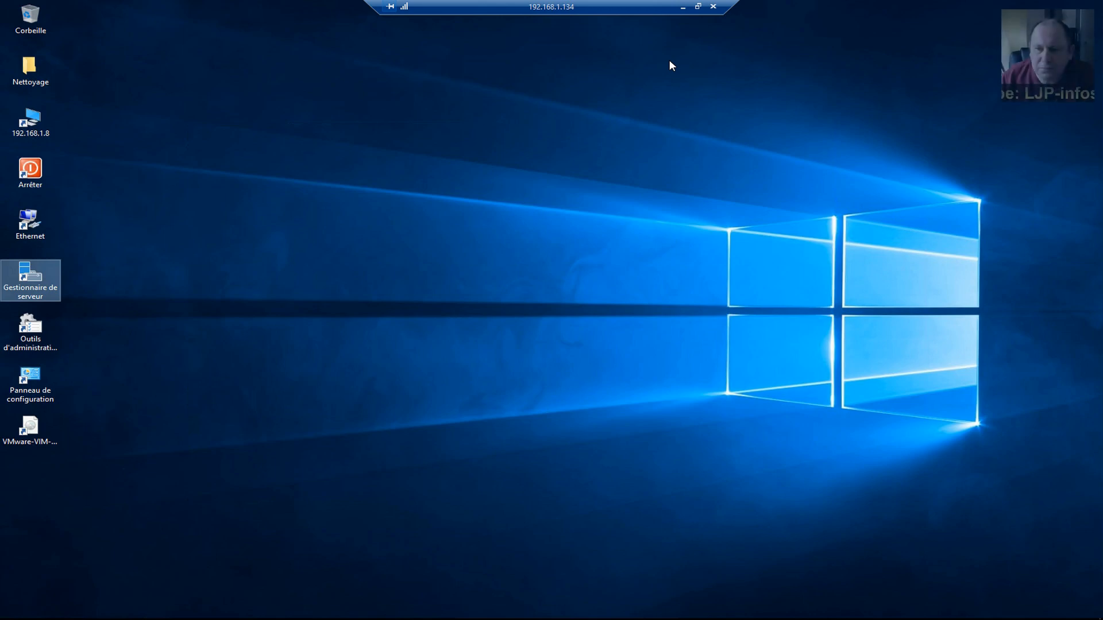
Switch to the local desktop, open Chrome, and load the win2016 server address.
left_click(682, 7)
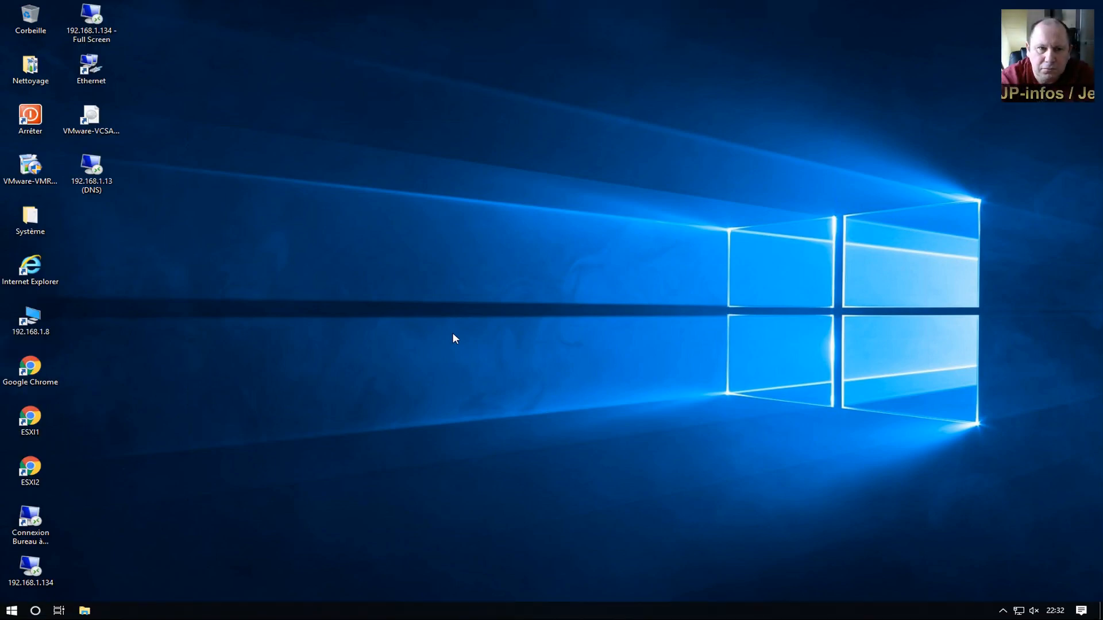
double_click(36, 381)
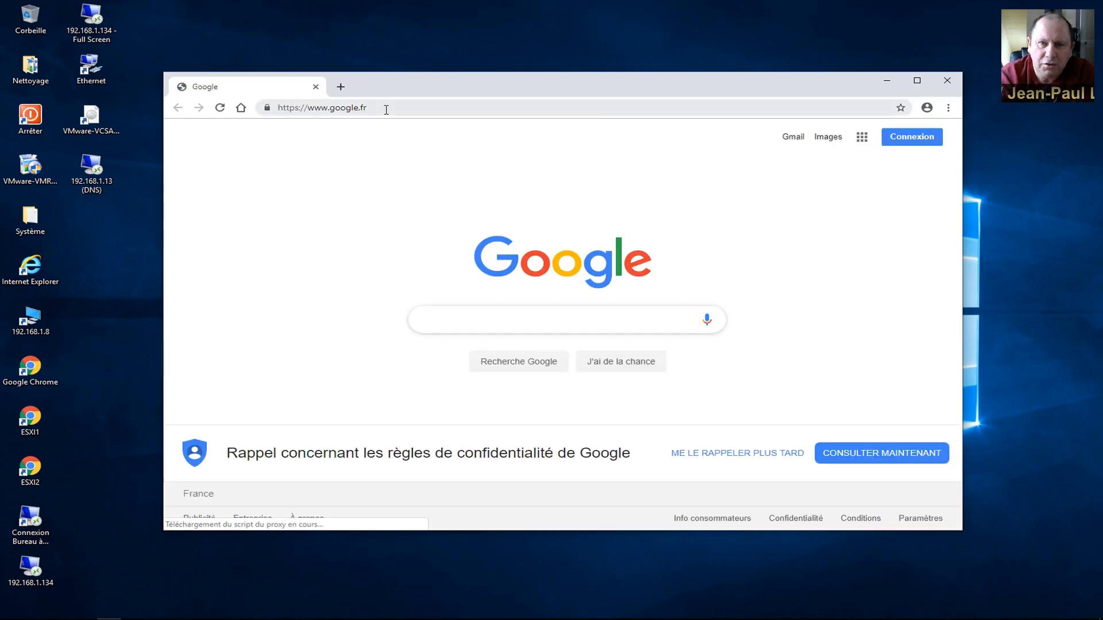
left_click(311, 109)
left_click(311, 111)
left_click_drag(310, 111, 406, 108)
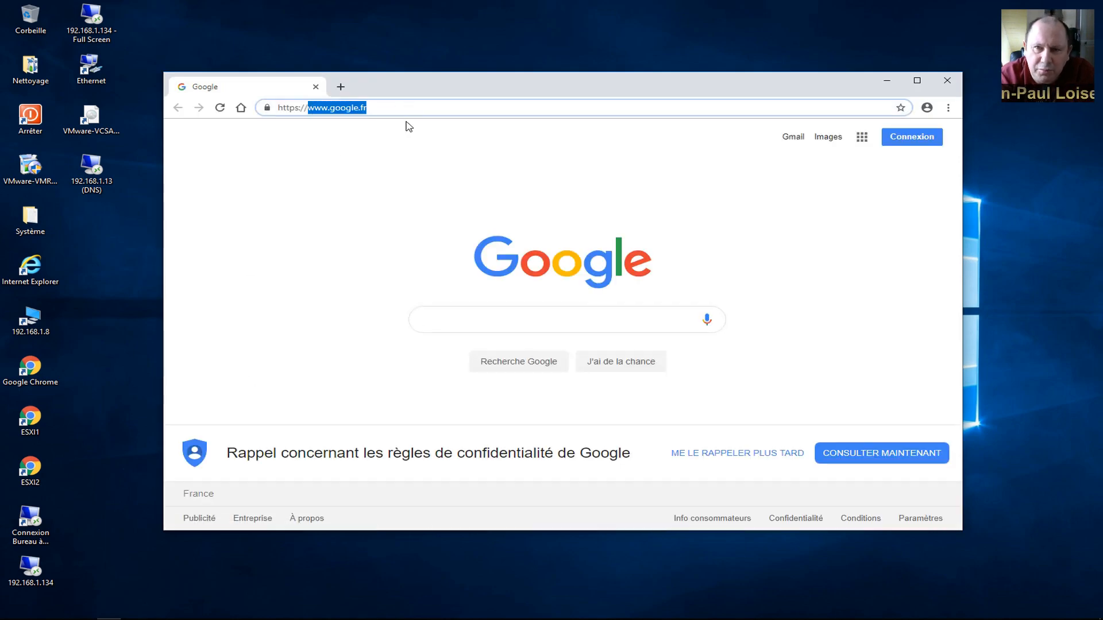
type("win2016")
key("Return")
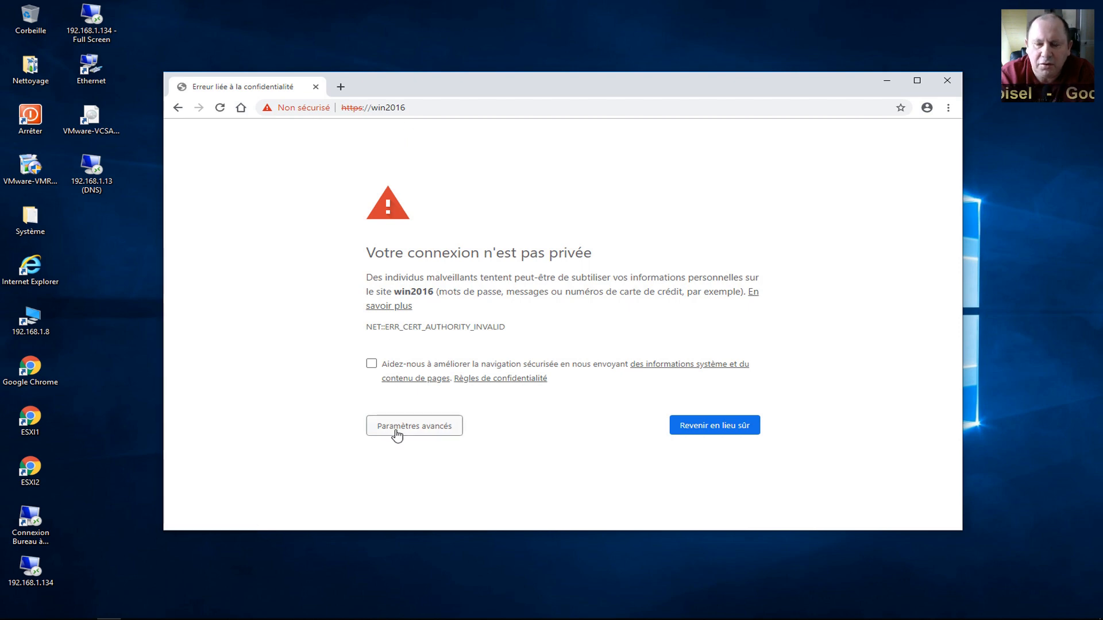
Proceed past the certificate warning to win2016 and launch the HTML5 vSphere Client.
left_click(395, 432)
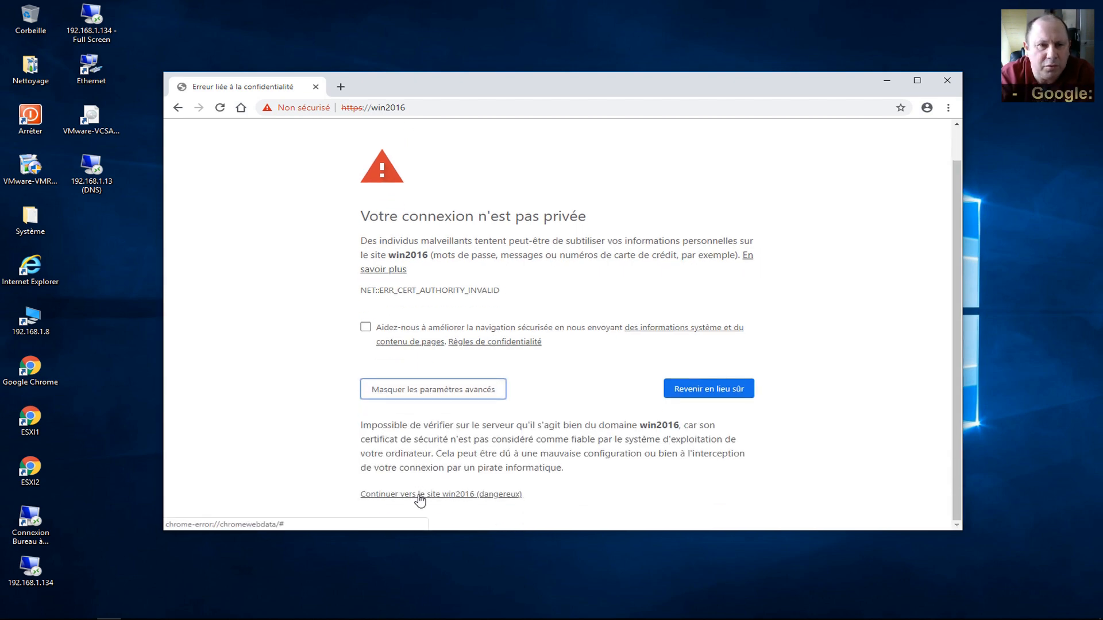
left_click(420, 495)
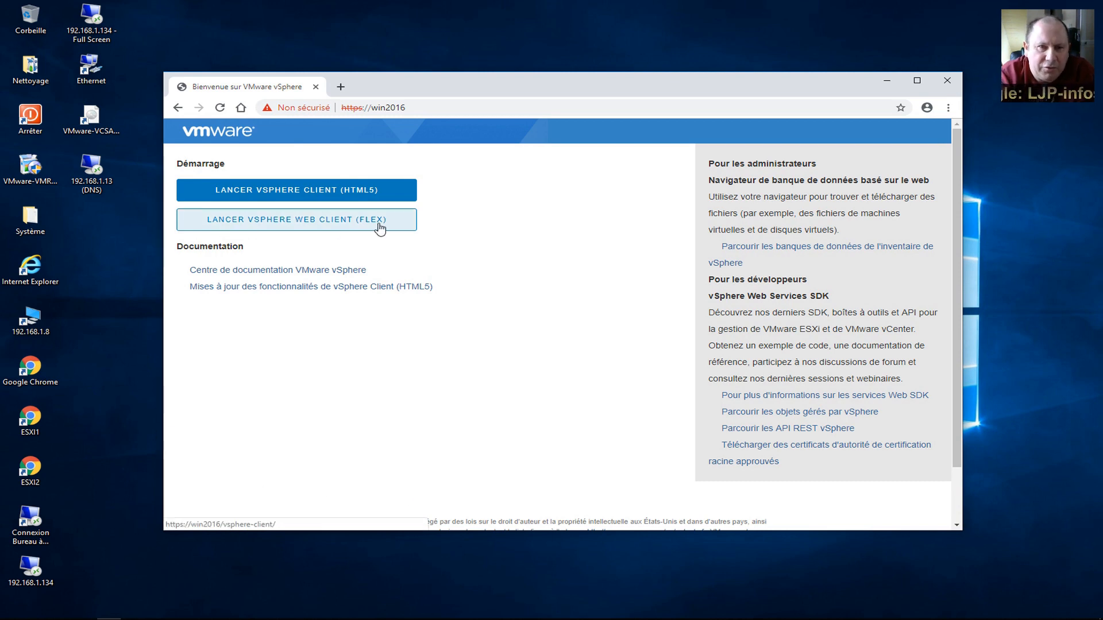
left_click(360, 197)
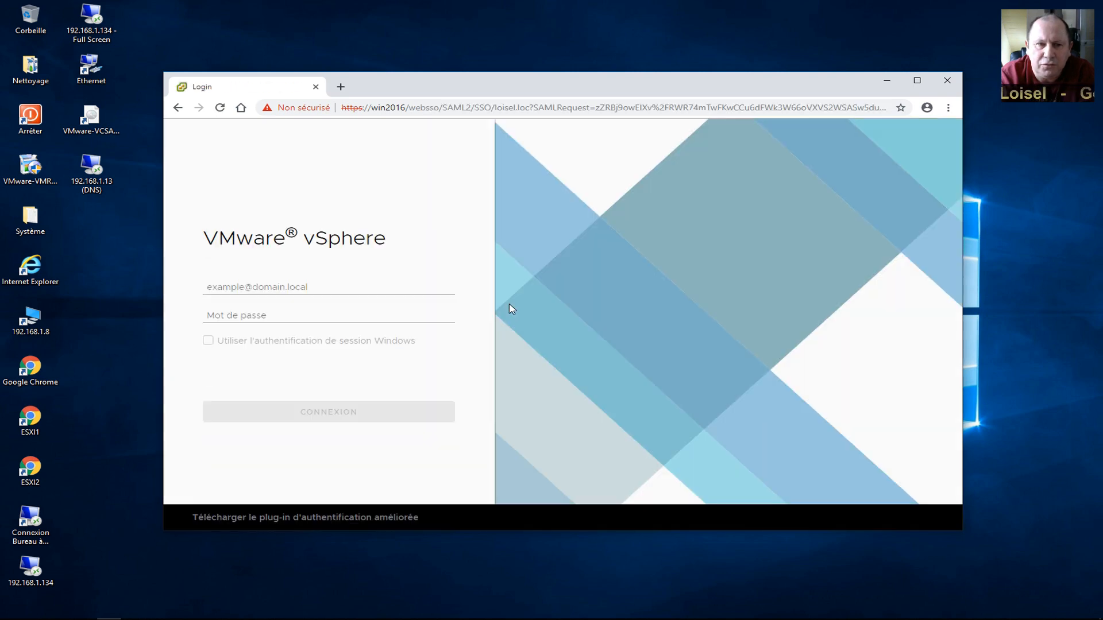
Enter the SSO administrator user name and password on the vSphere login page and sign in.
left_click(210, 284)
left_click(255, 307)
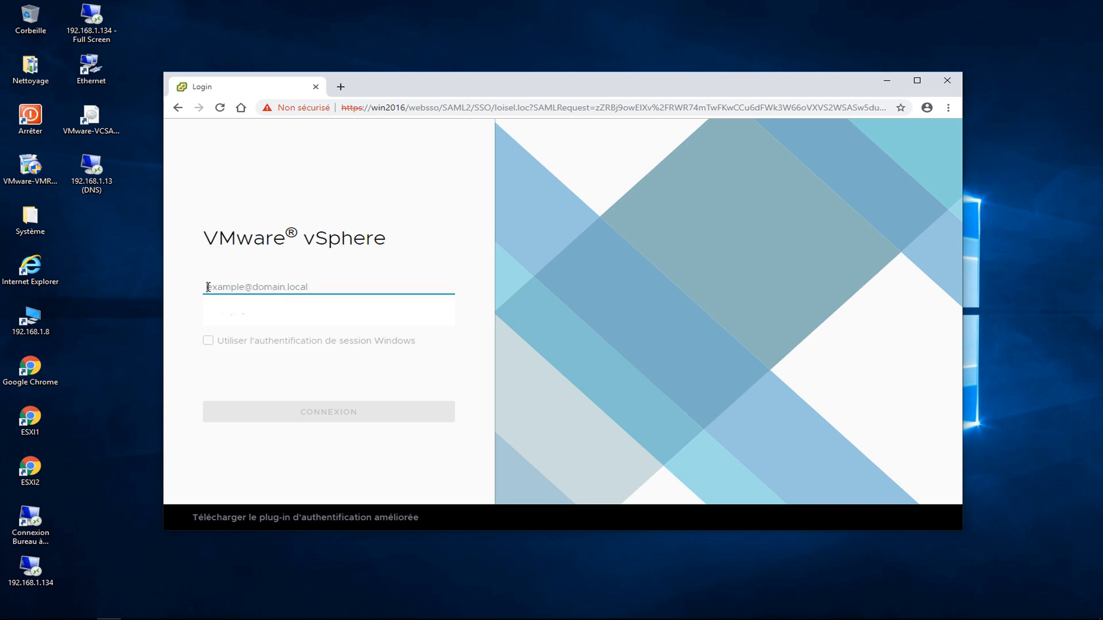
type("admi")
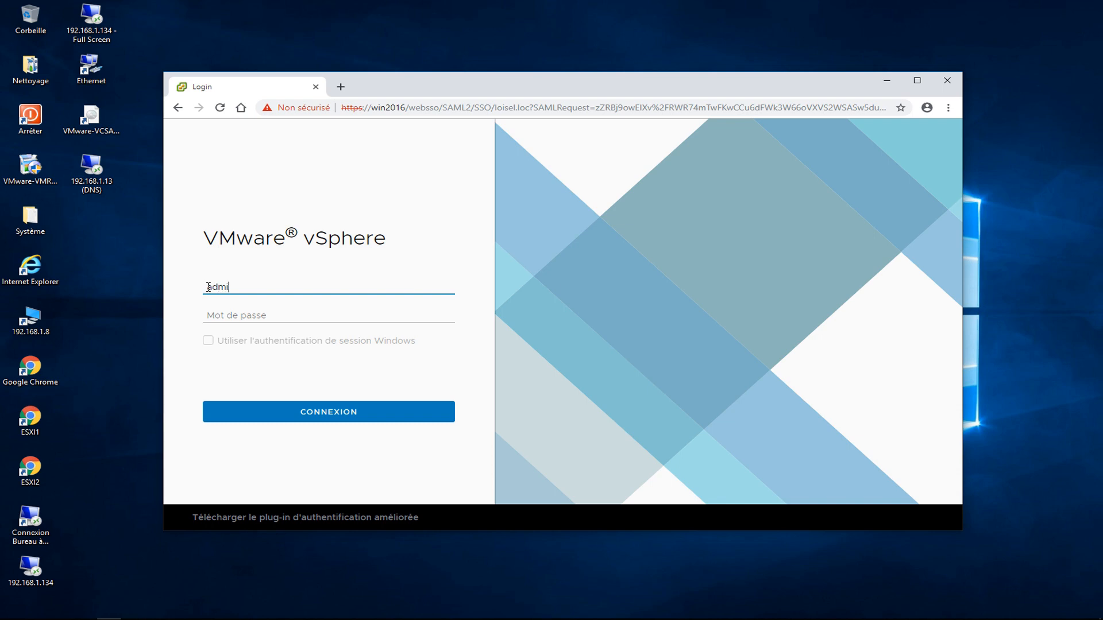
type("nistrator@loisel.loc")
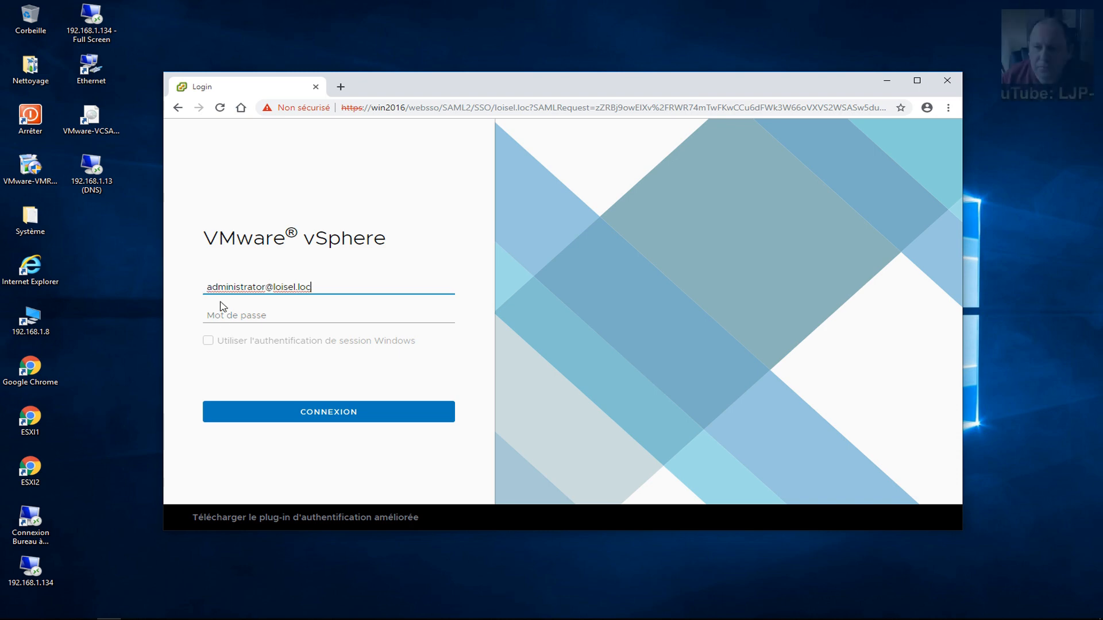
left_click(239, 316)
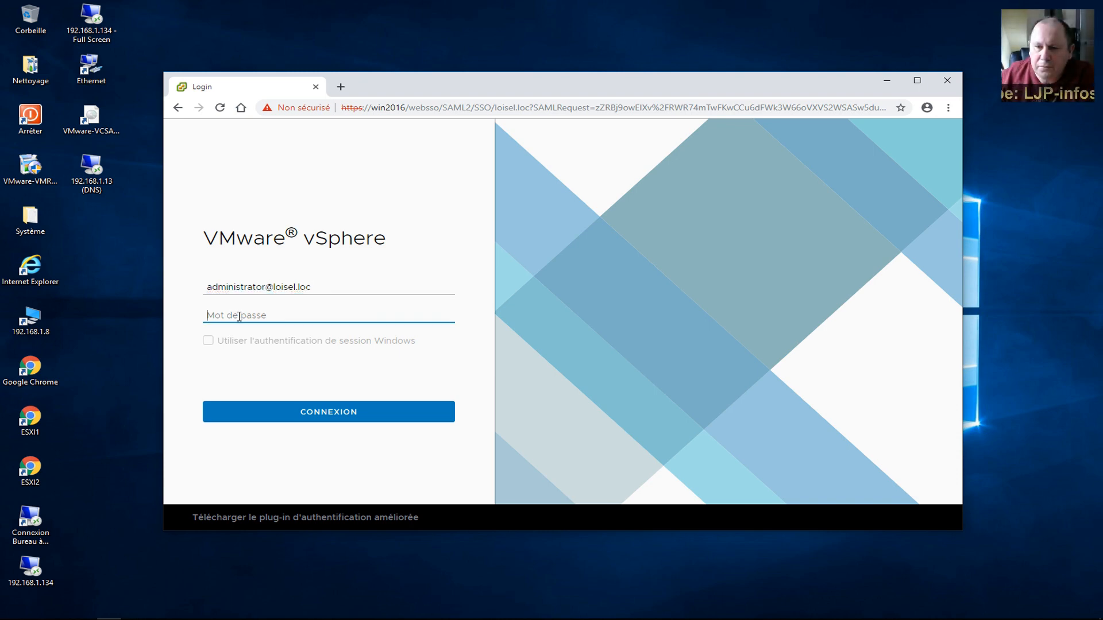
type("•••••")
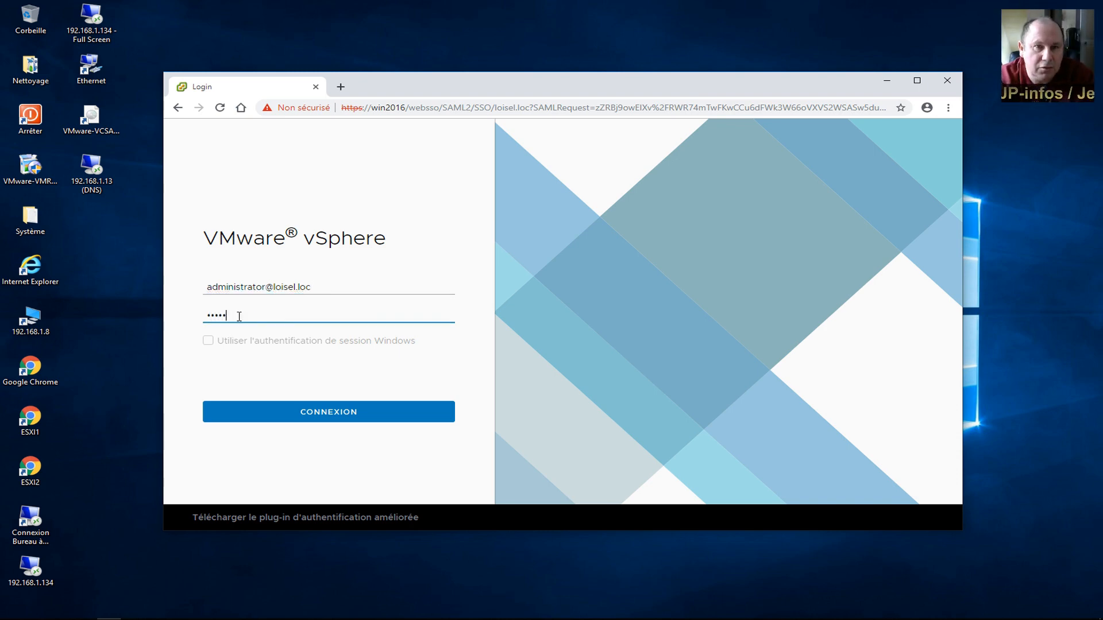
type("•")
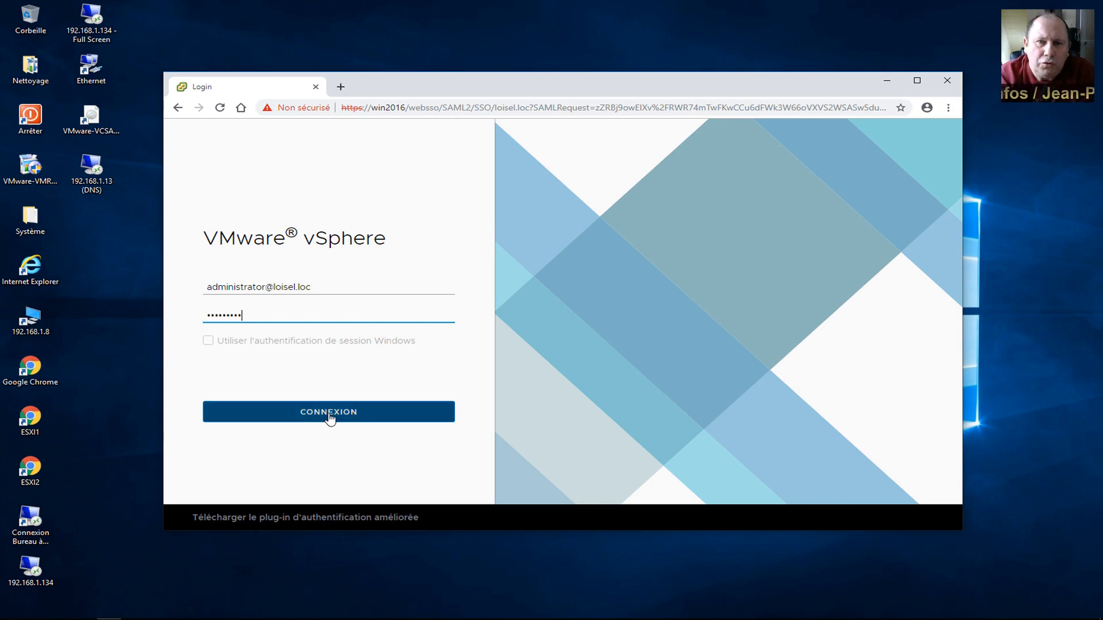
left_click(329, 418)
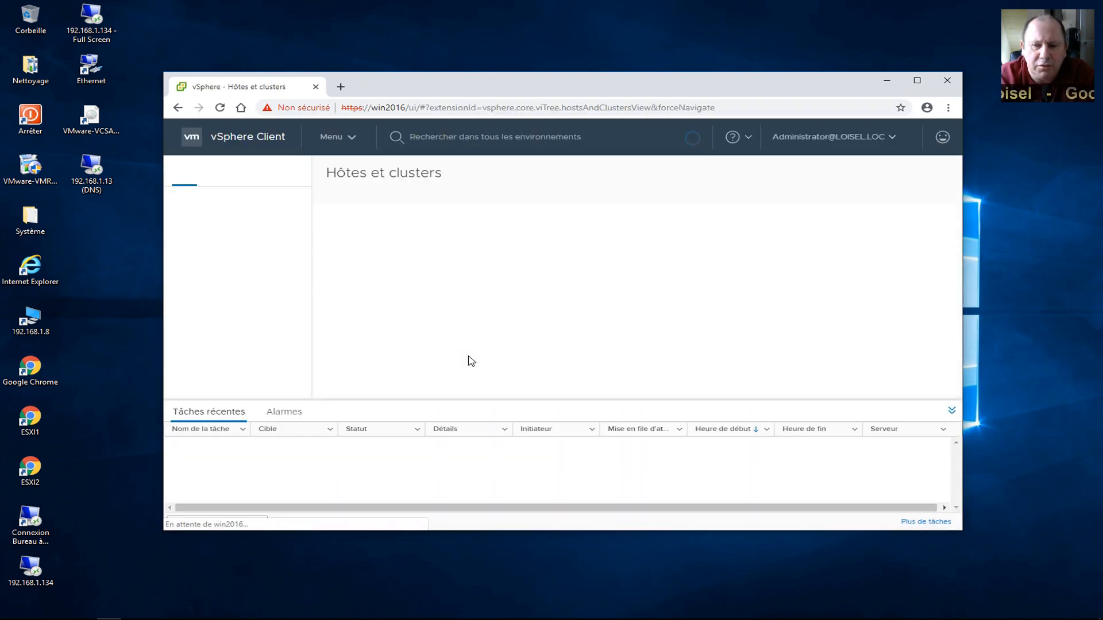
Drag the Chrome window's lower-left and upper-right corners outward to enlarge the vSphere Client.
left_click_drag(159, 533, 46, 575)
left_click_drag(962, 75, 1022, 55)
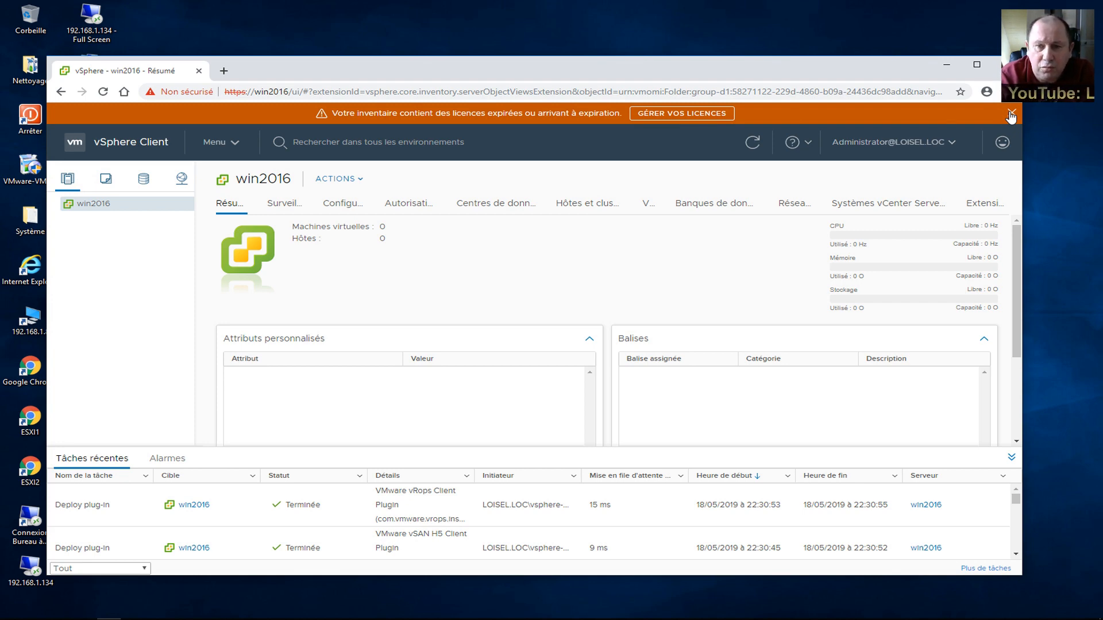
Dismiss the licence-expiry banner, view win2016's licence assignment and new-licence form, then cancel.
left_click(1011, 113)
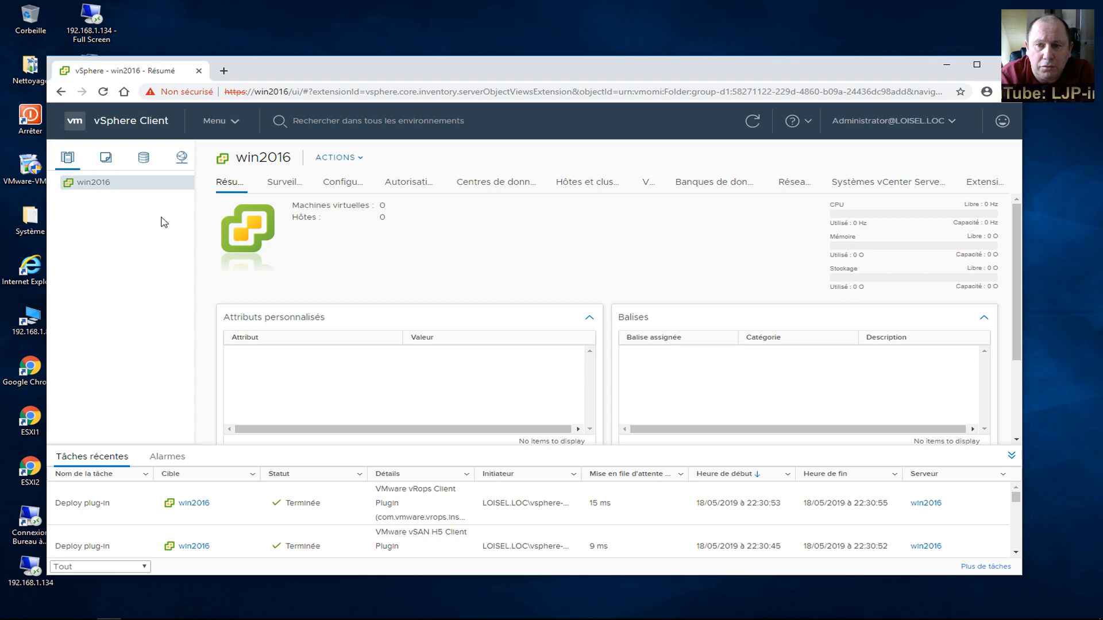
right_click(92, 188)
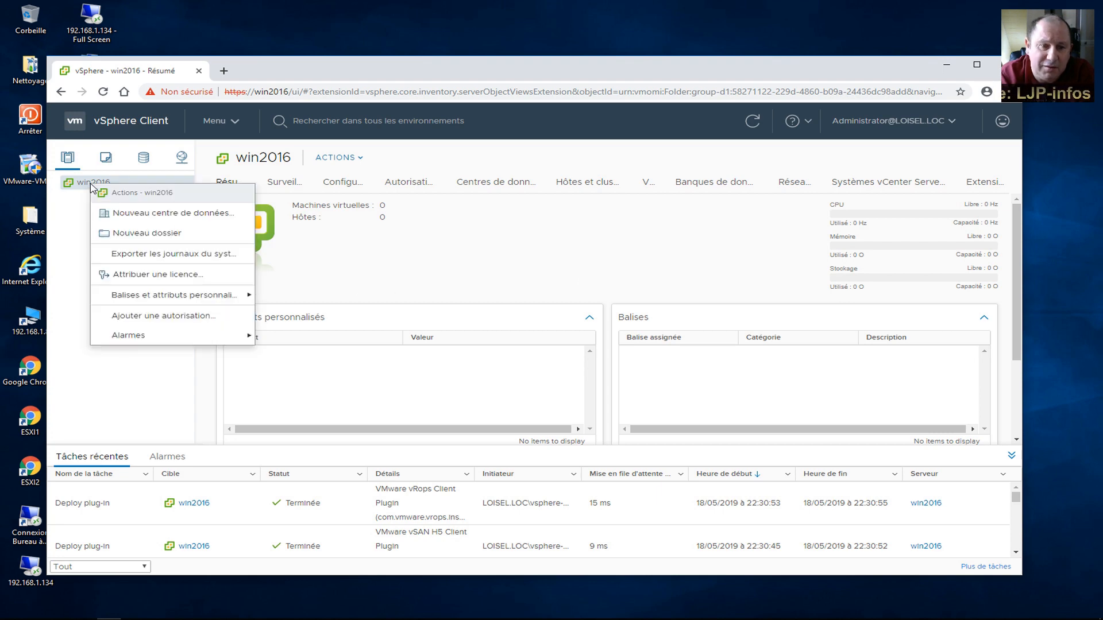
left_click(132, 279)
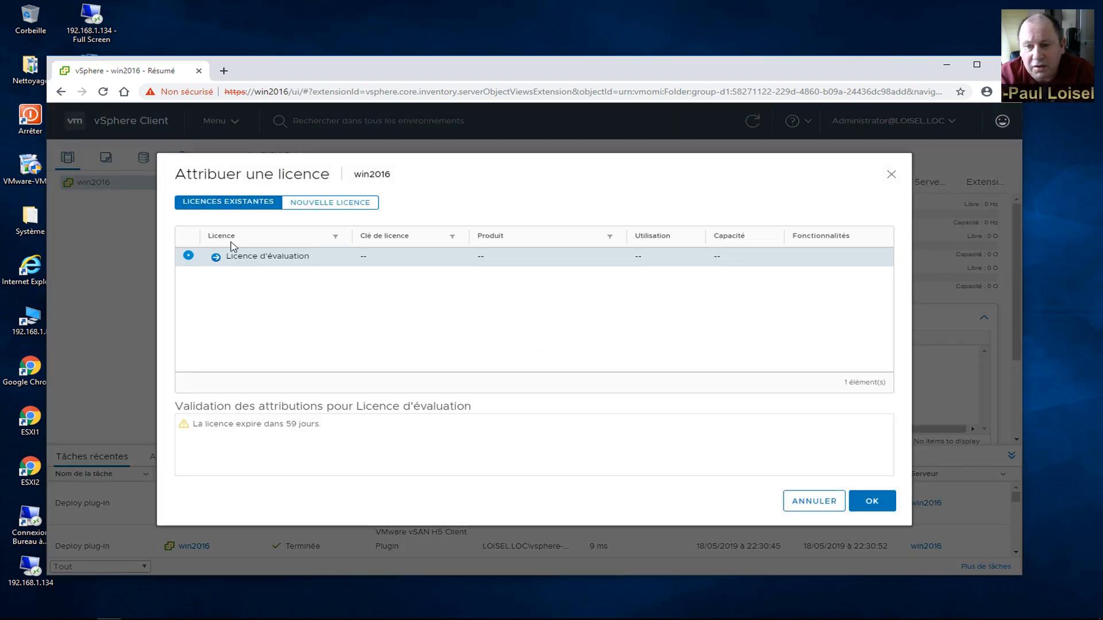
left_click(344, 207)
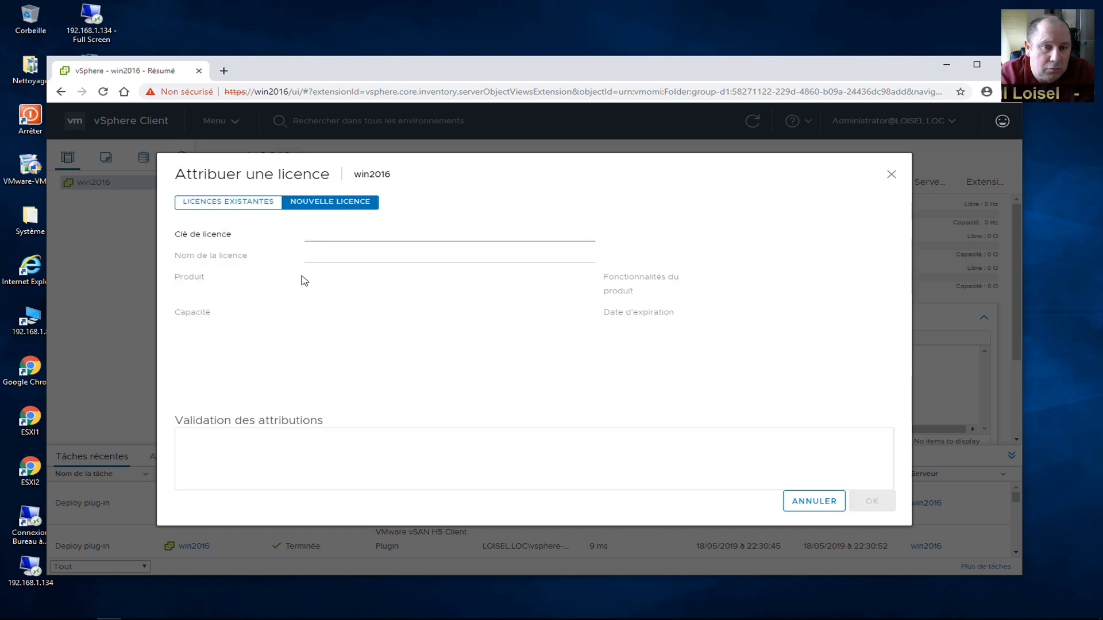
left_click(814, 501)
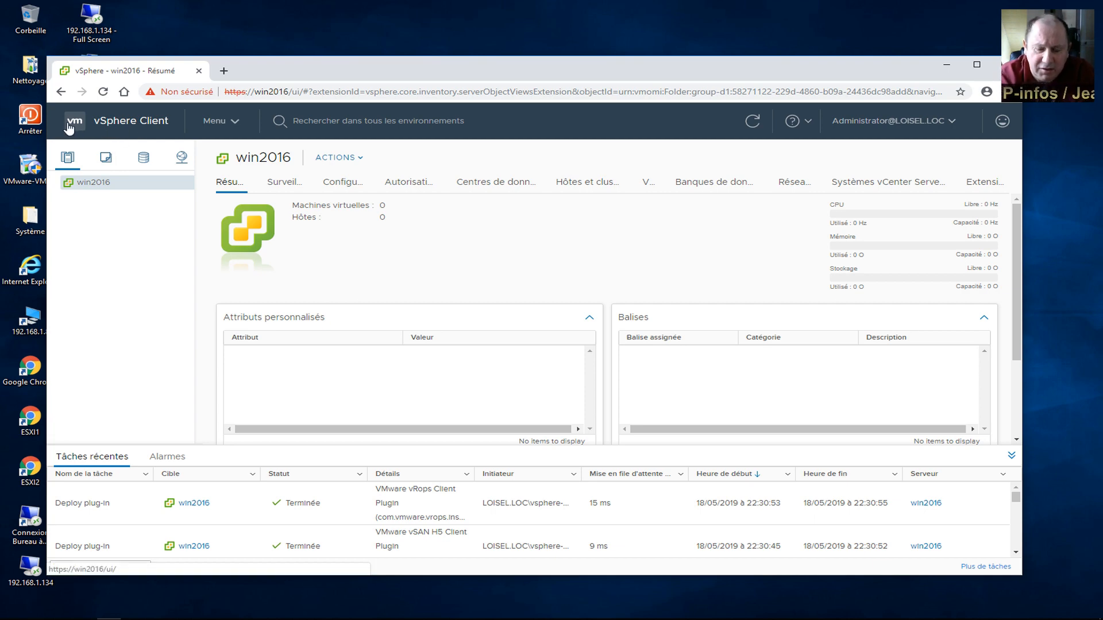
left_click(112, 128)
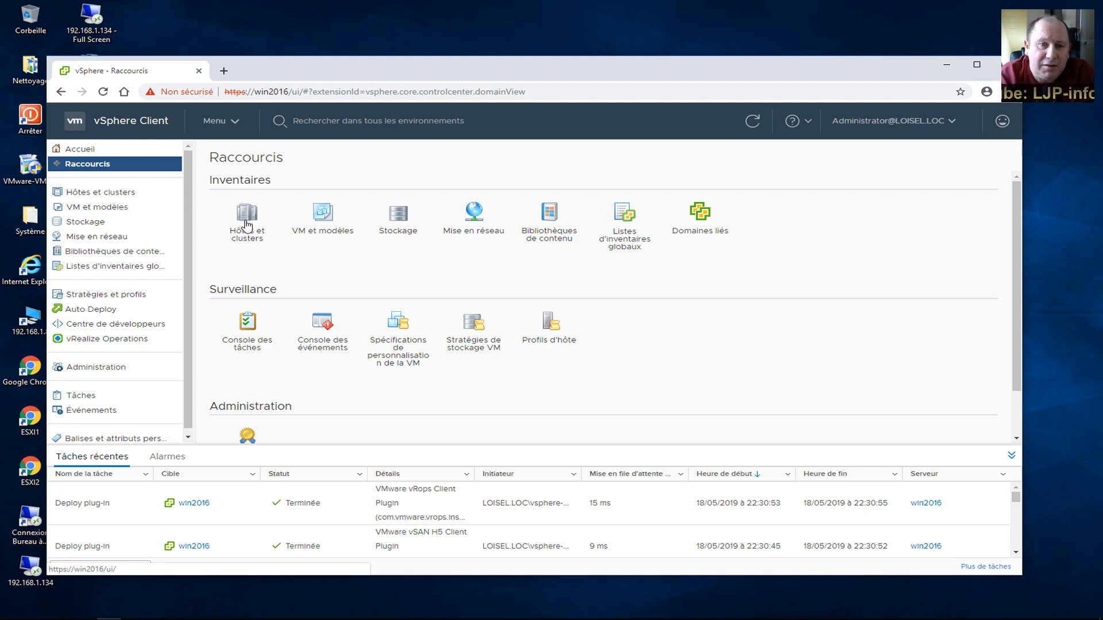
left_click(233, 124)
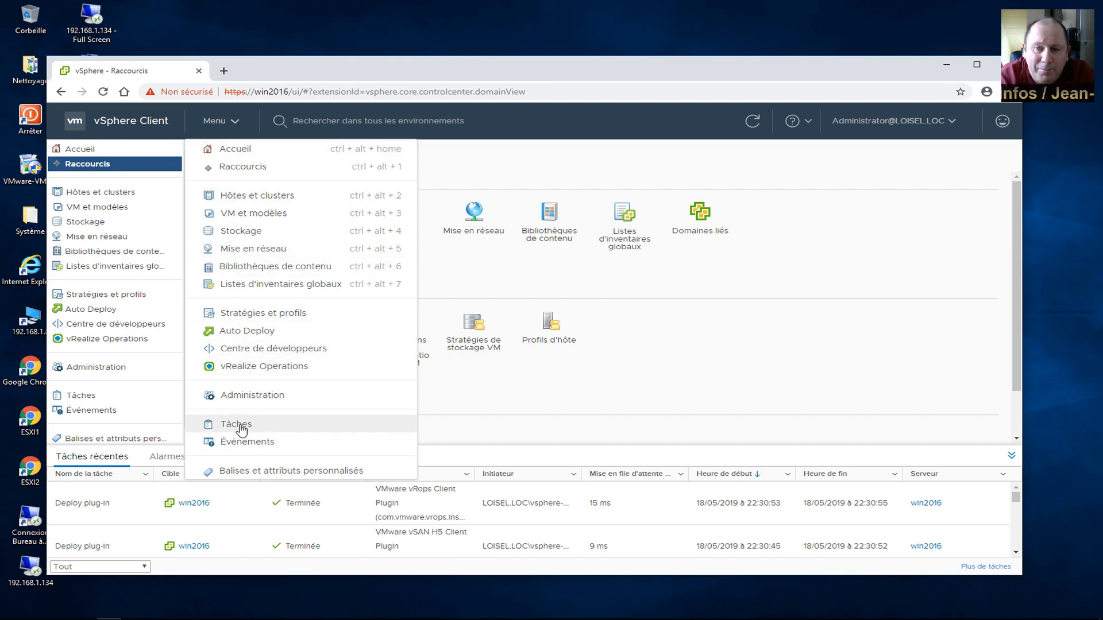
left_click(563, 398)
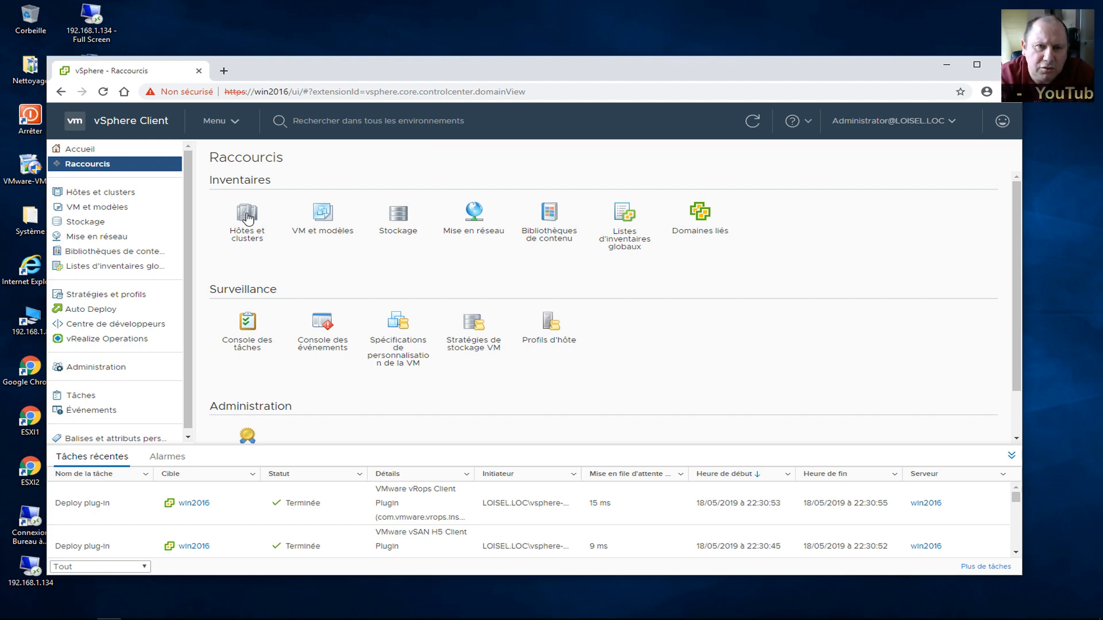
left_click(247, 216)
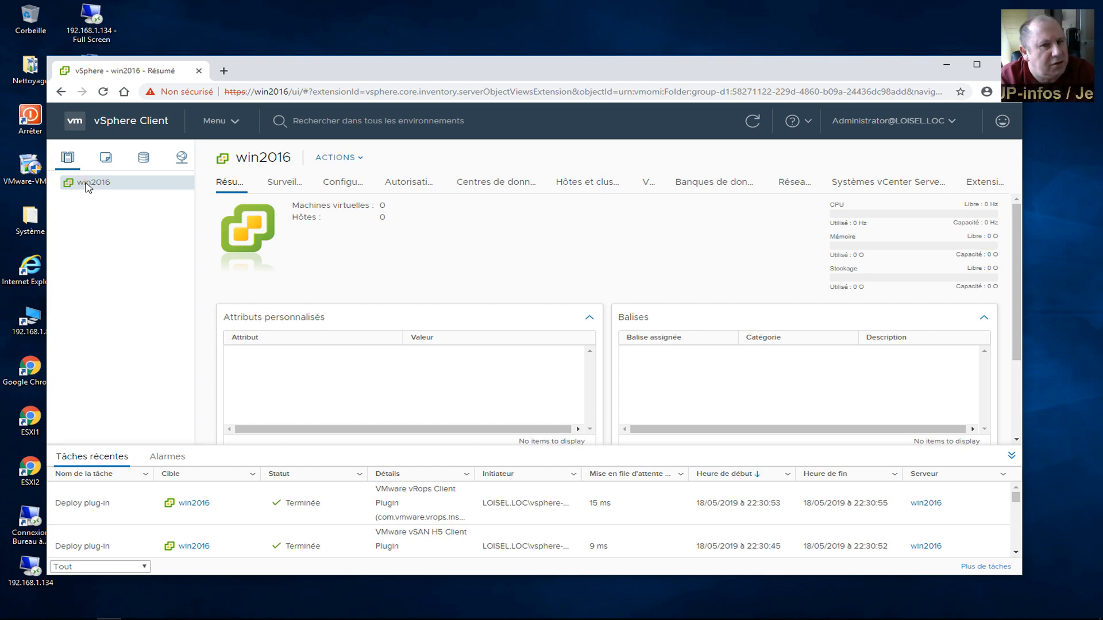
Add a datacenter named 'Datacenter' under the win2016 vCenter and select it to view its empty summary.
right_click(88, 183)
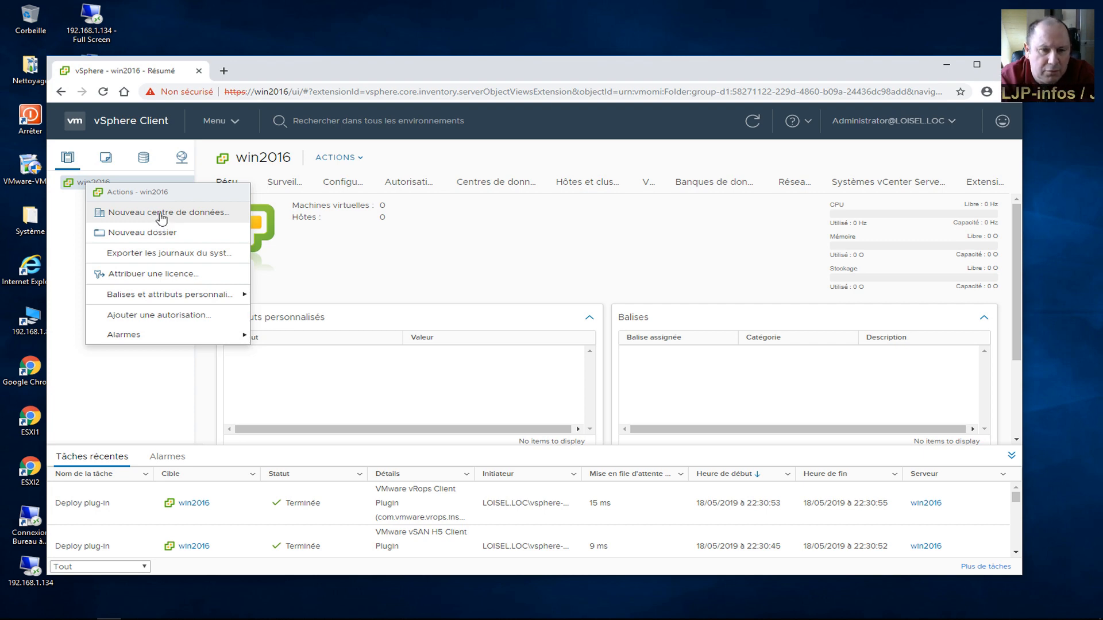
left_click(159, 217)
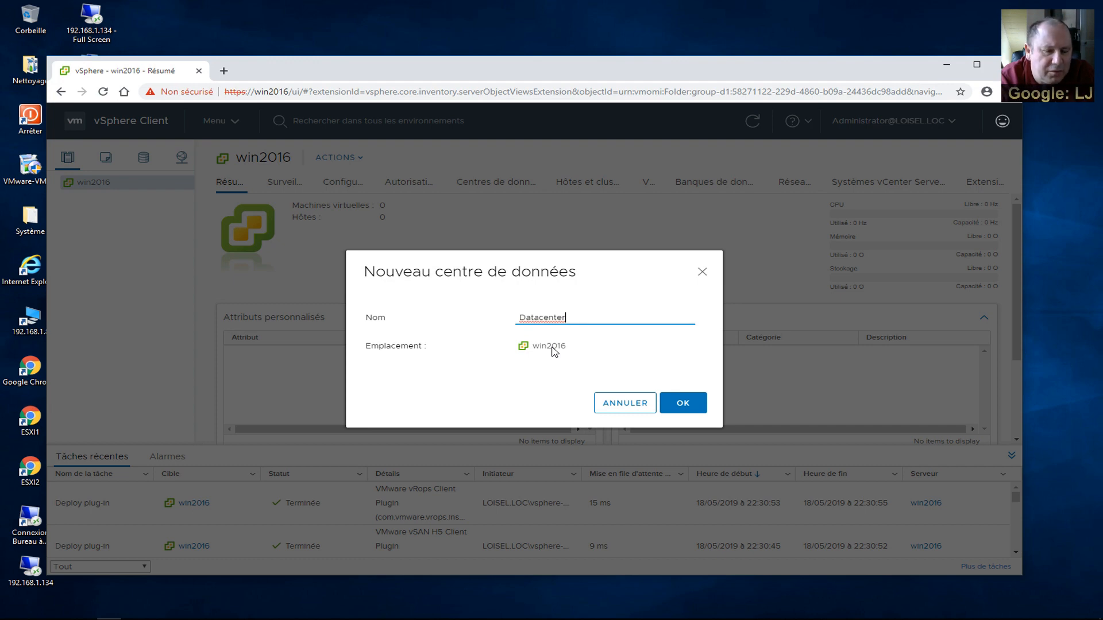
left_click(686, 404)
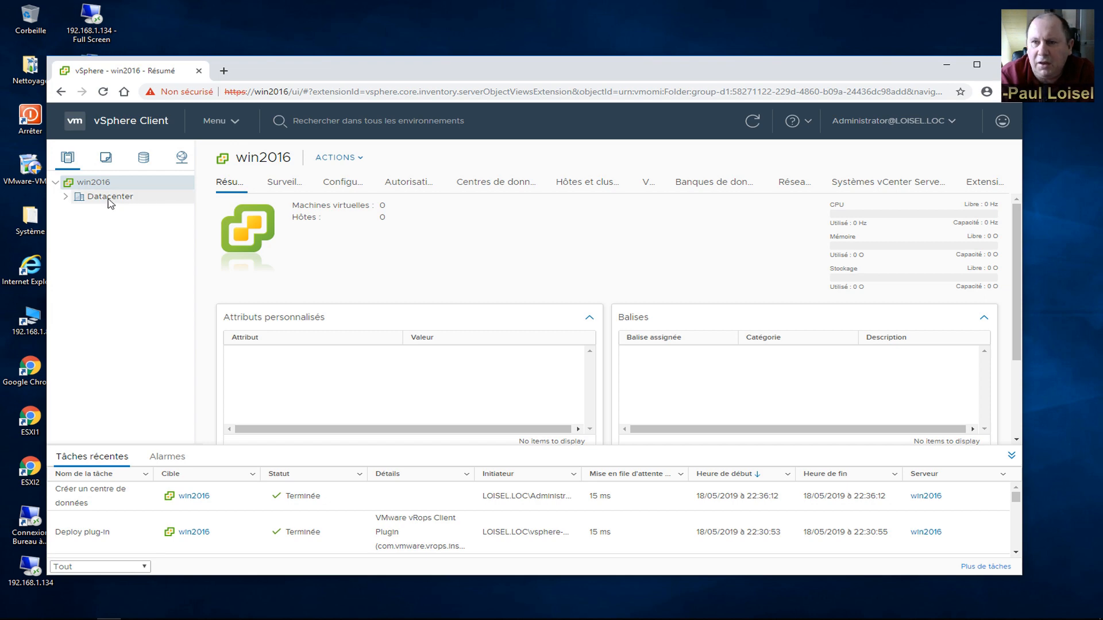
left_click(110, 196)
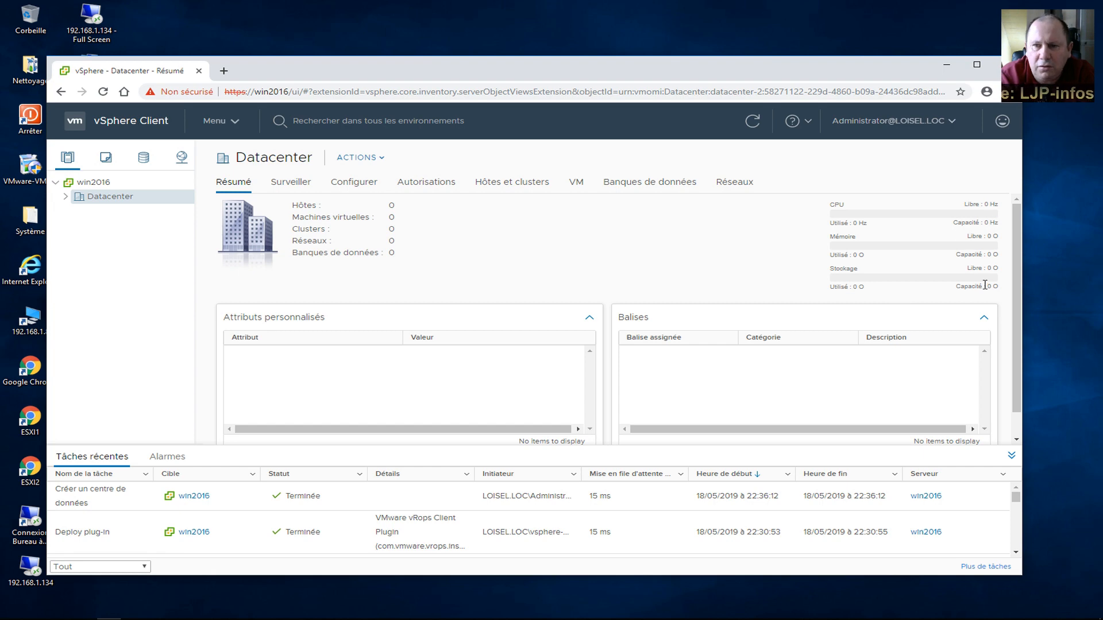
Launch the Ajouter un hôte wizard on Datacenter with 192.168.1.135 as the host address.
right_click(104, 201)
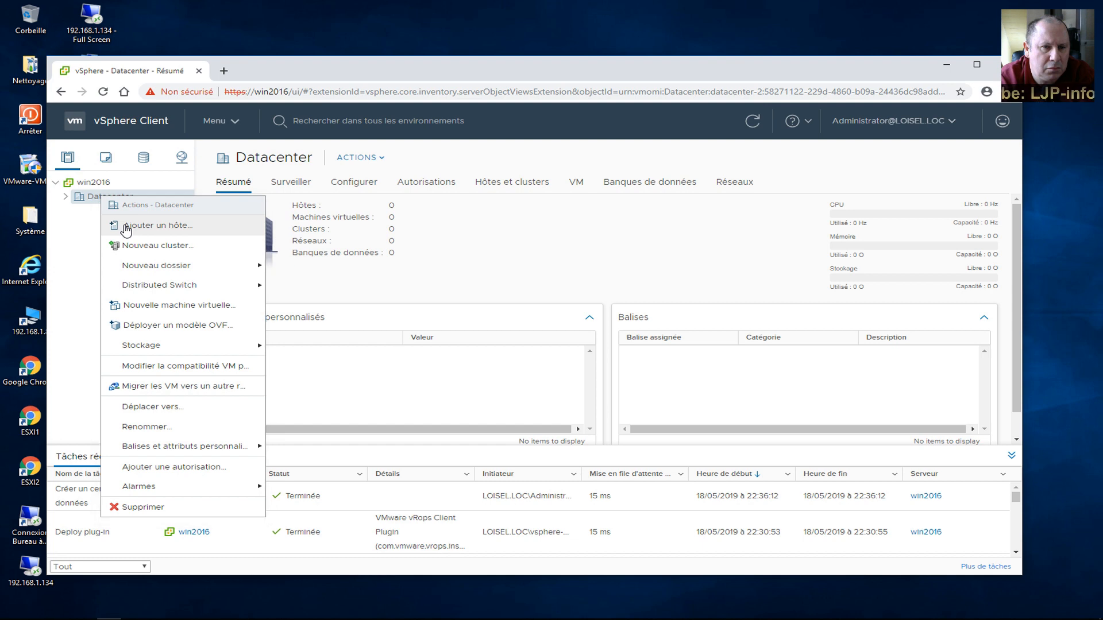
left_click(127, 228)
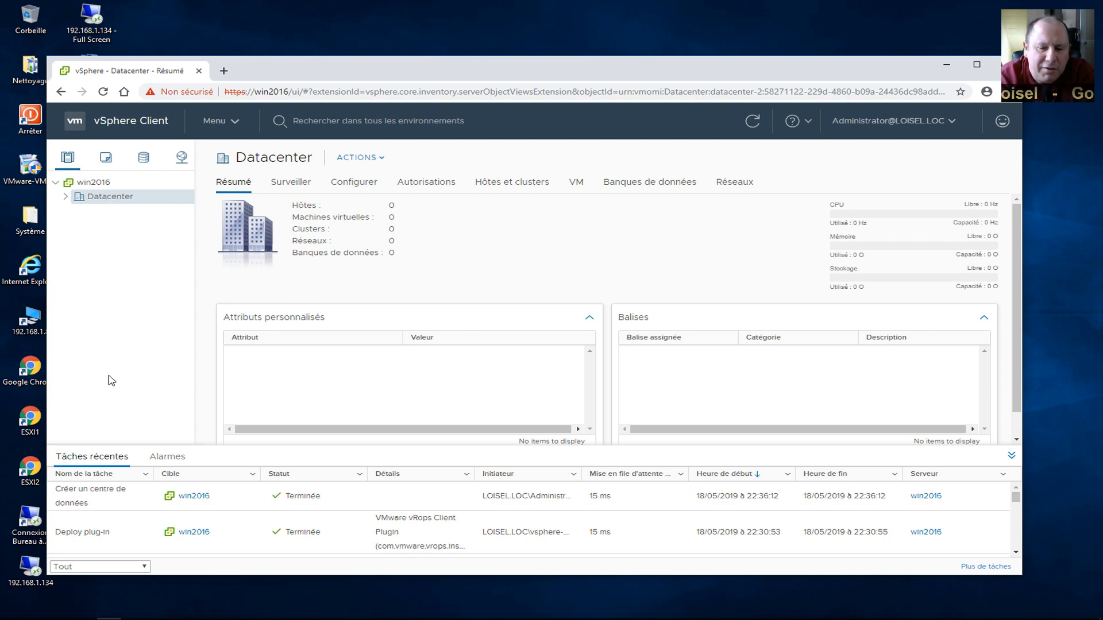
right_click(111, 199)
left_click(129, 227)
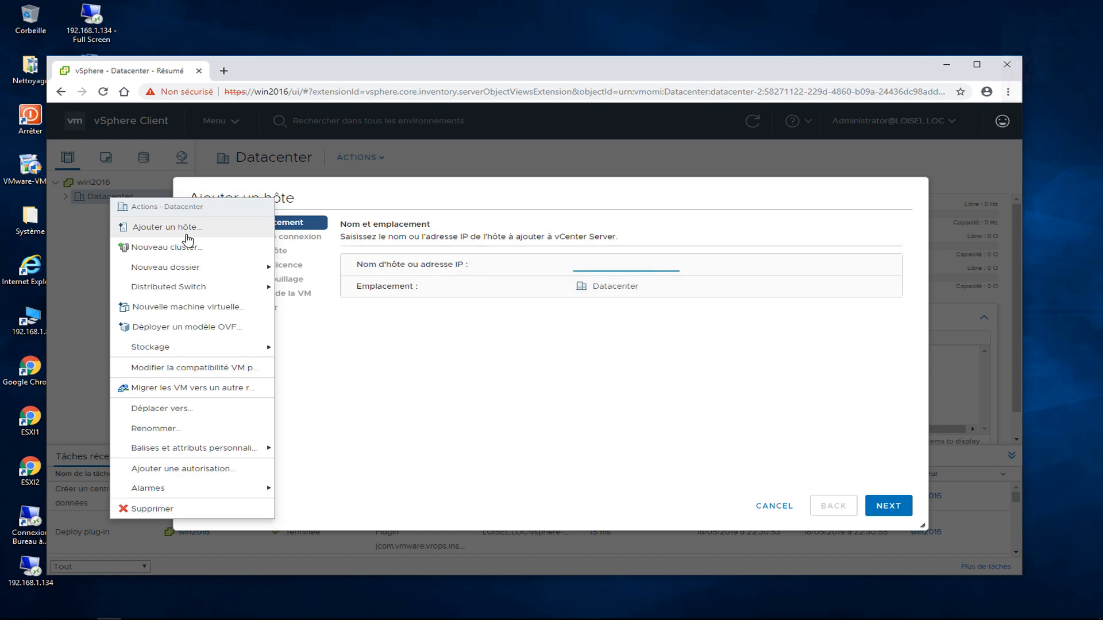
left_click(595, 263)
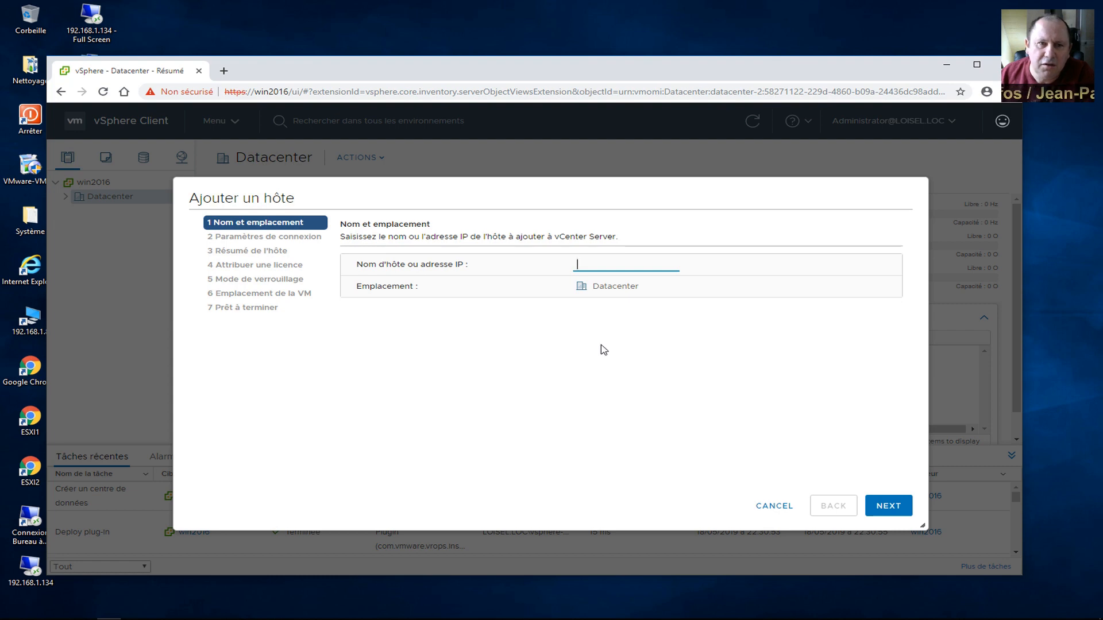
type("192.16")
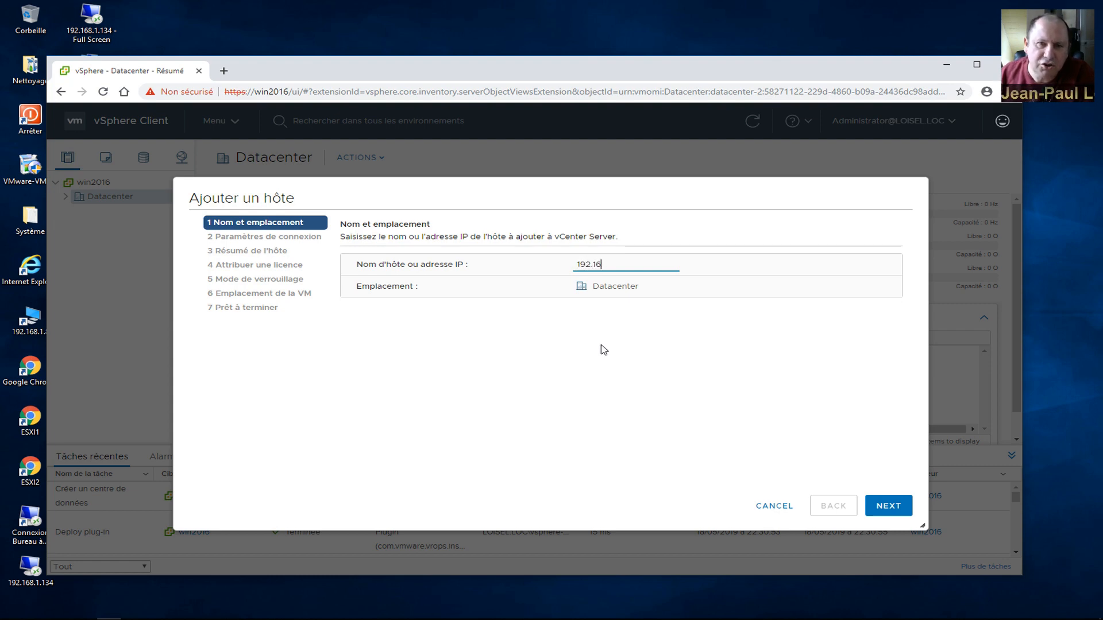
type("8.1.135")
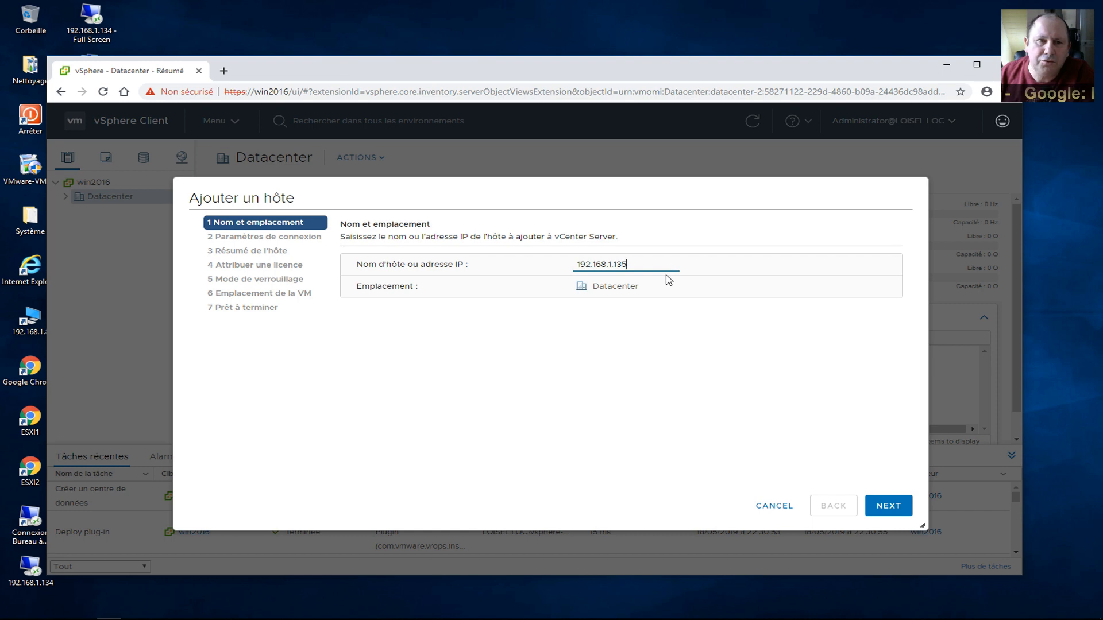
left_click(889, 506)
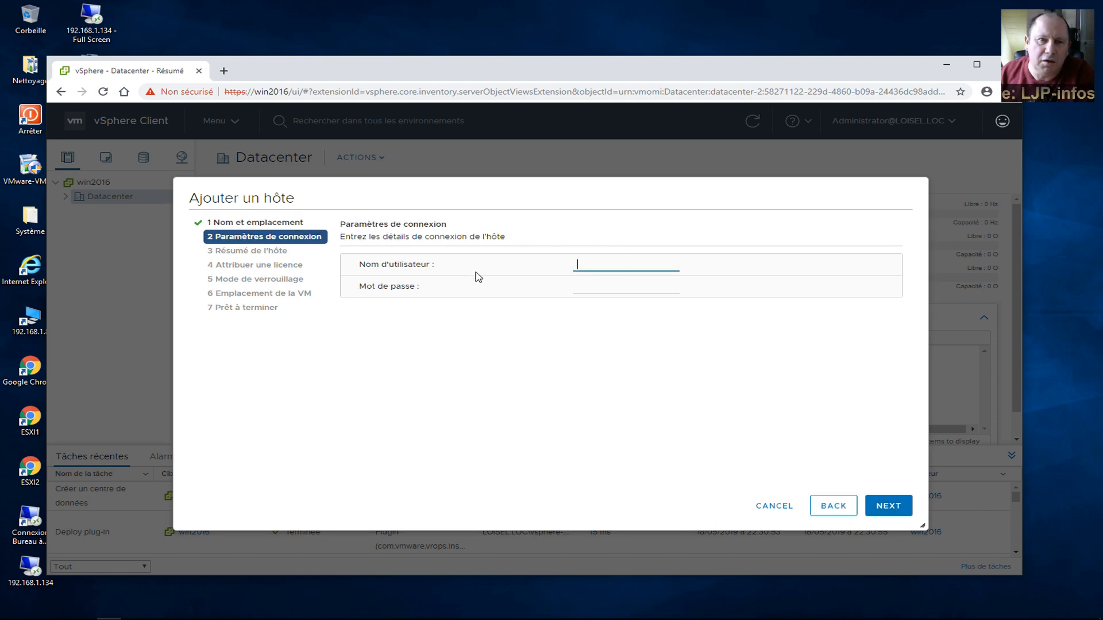
Connect to 192.168.1.135 as root with its password, trusting its certificate and passing the host summary.
type("r")
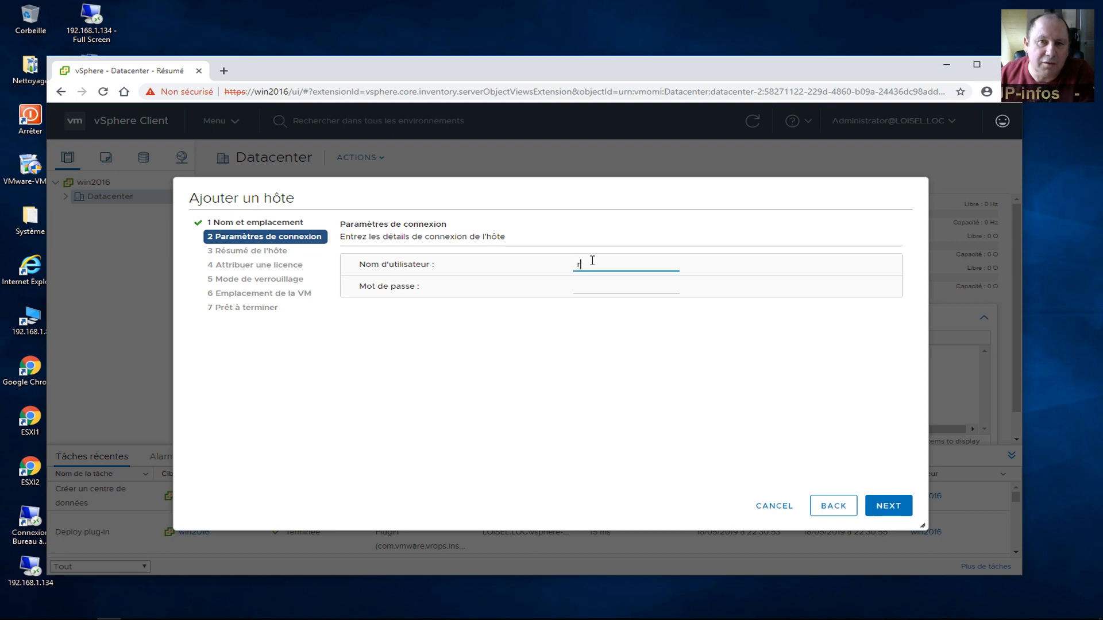
type("oot")
left_click(574, 289)
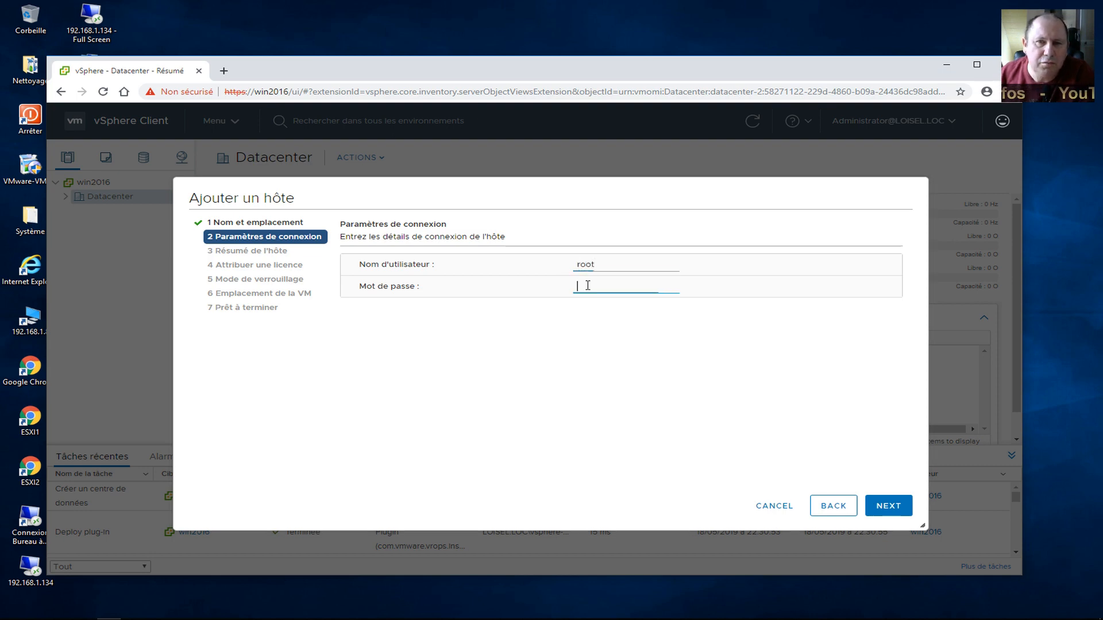
type("****")
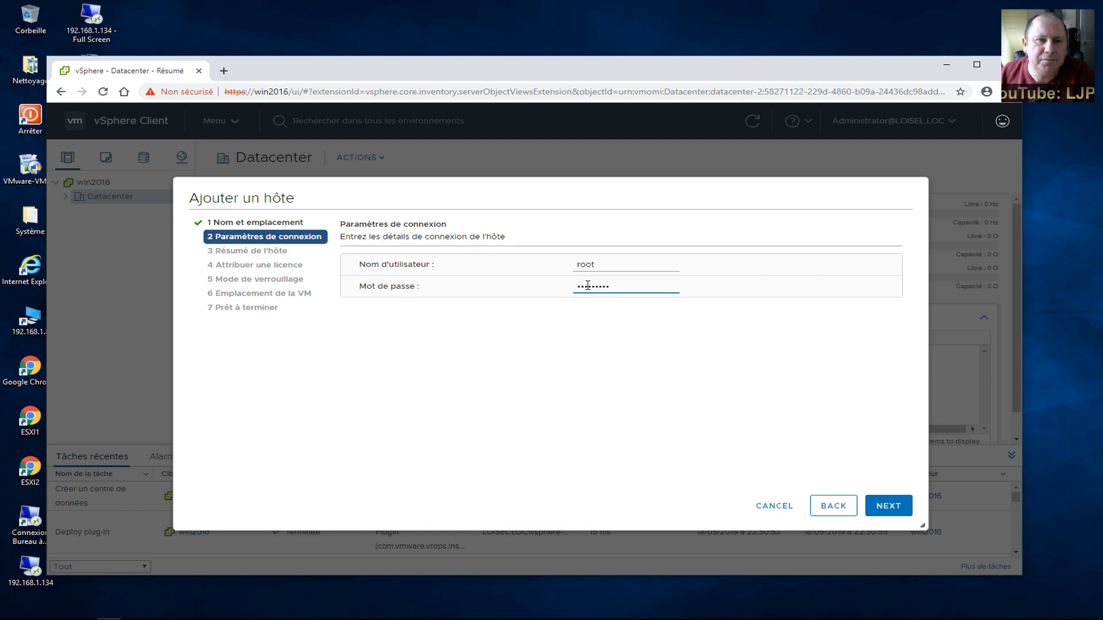
left_click(890, 506)
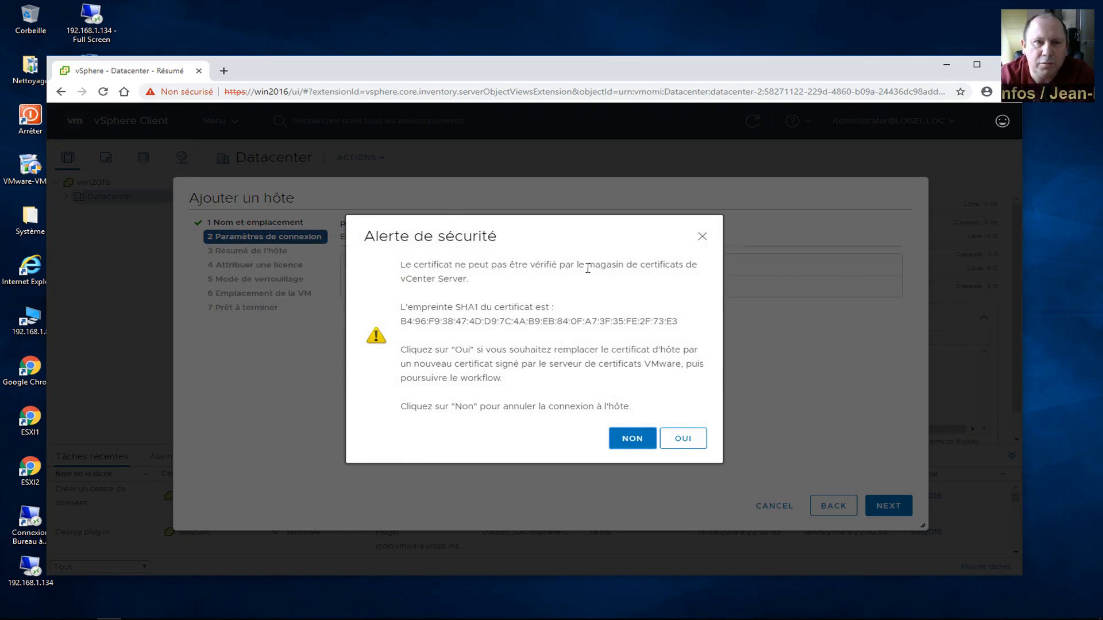
left_click(681, 441)
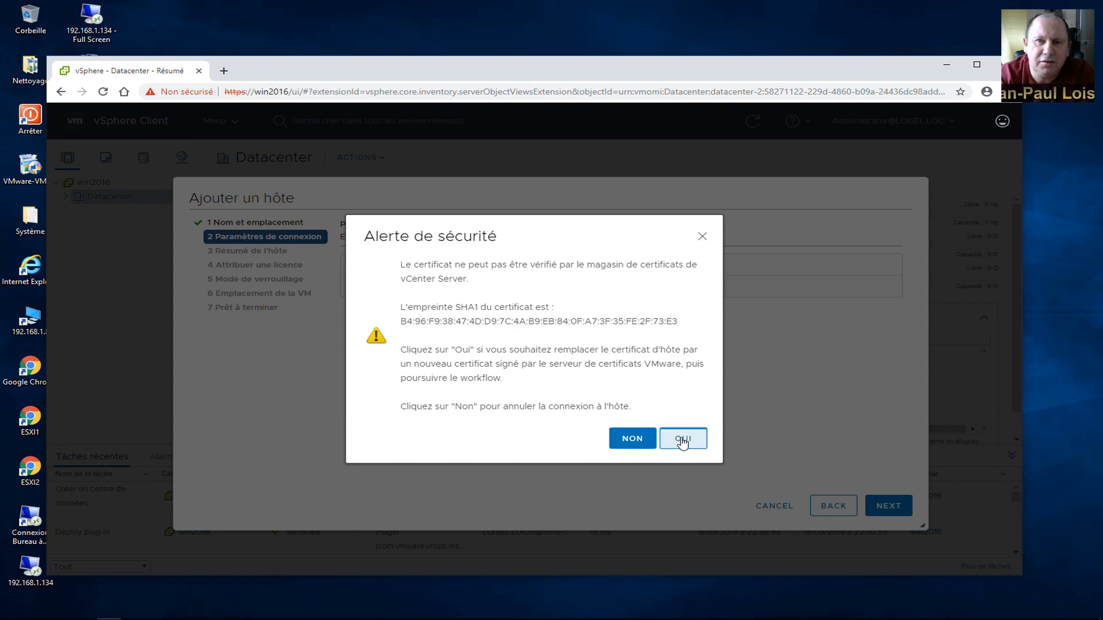
left_click(888, 506)
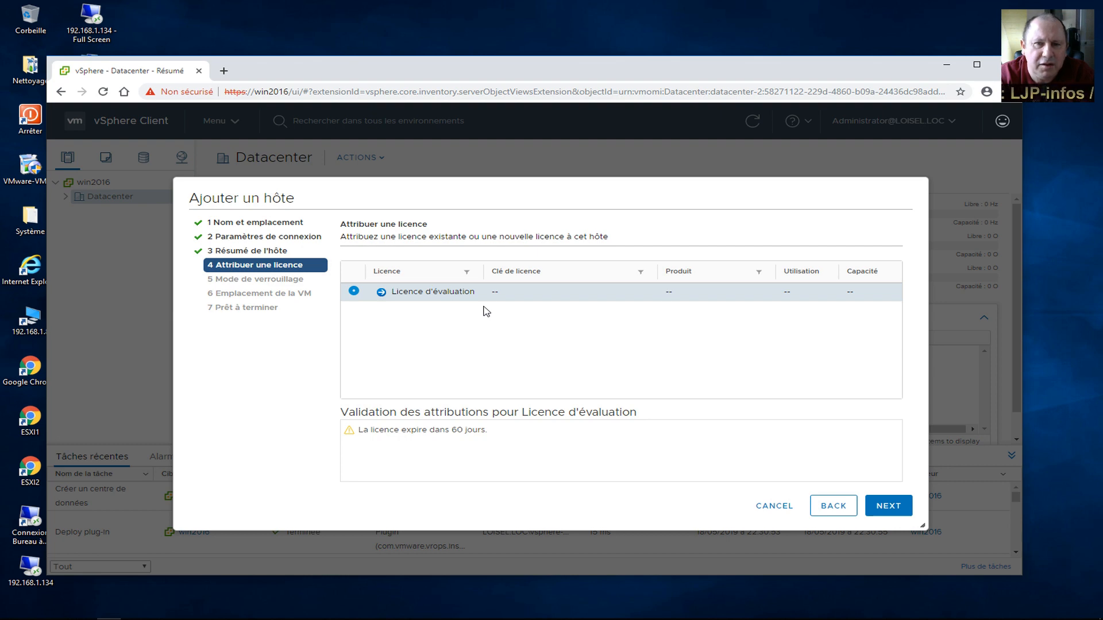
Keep the Licence d'évaluation for the host and advance to lockdown mode.
left_click(889, 507)
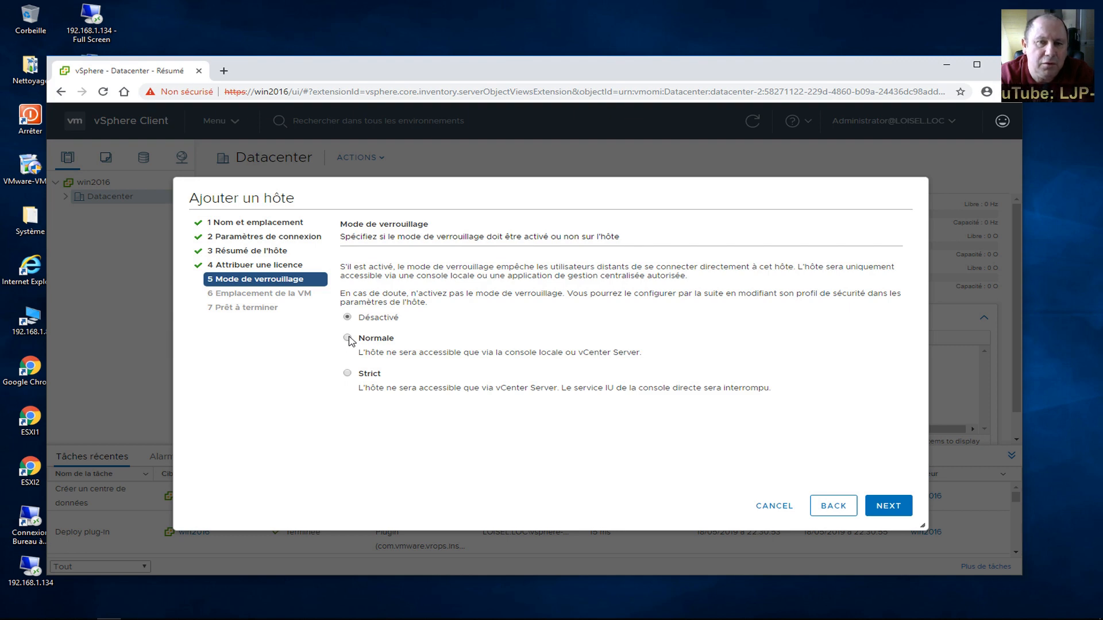
Choose Normale lockdown mode and keep Datacenter as the VM location.
left_click(348, 338)
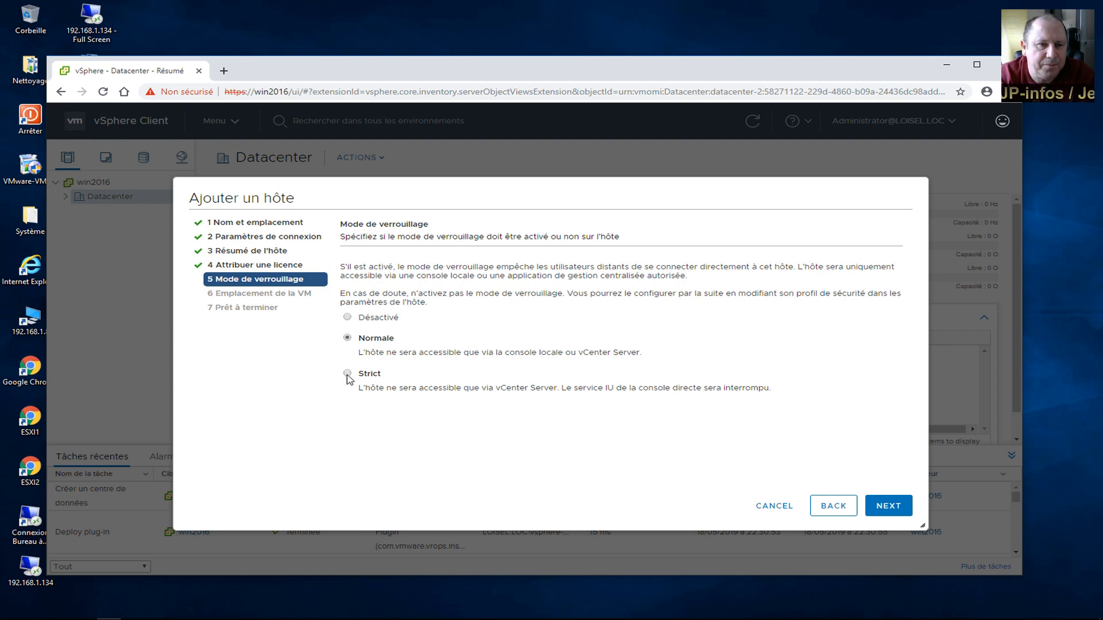
left_click(898, 510)
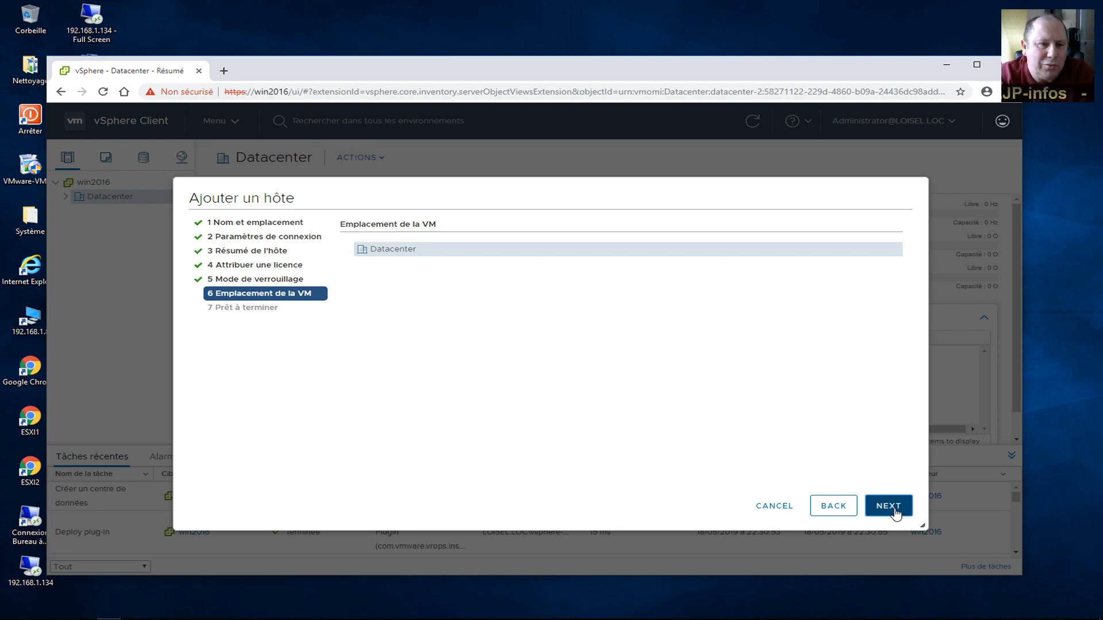
left_click(896, 512)
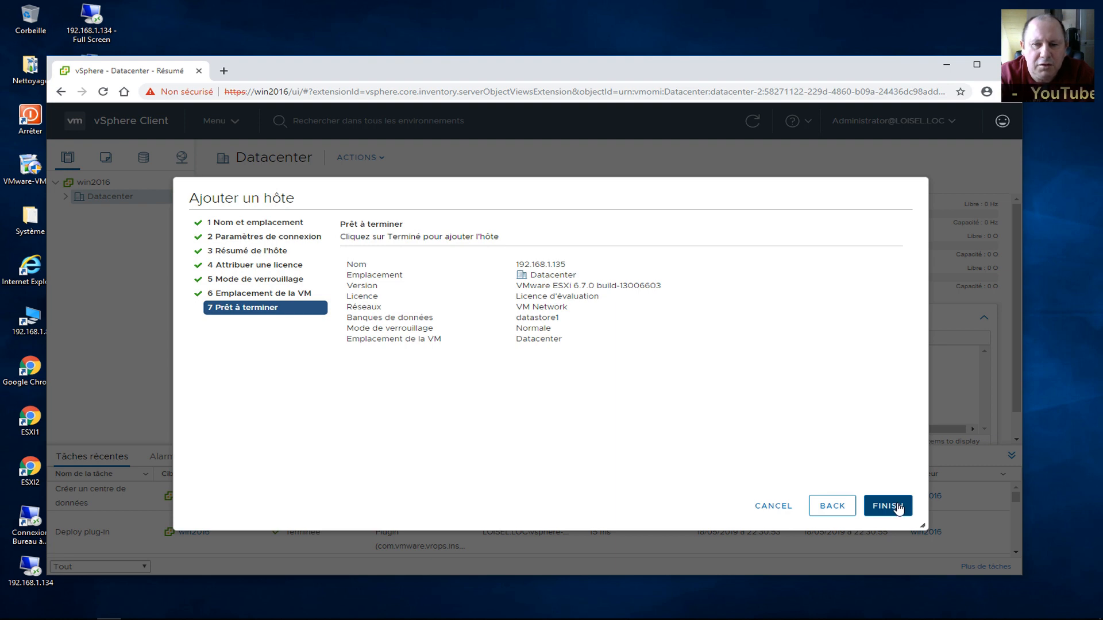
Complete the wizard, then refresh and expand Datacenter to show host 192.168.1.135.
left_click(896, 507)
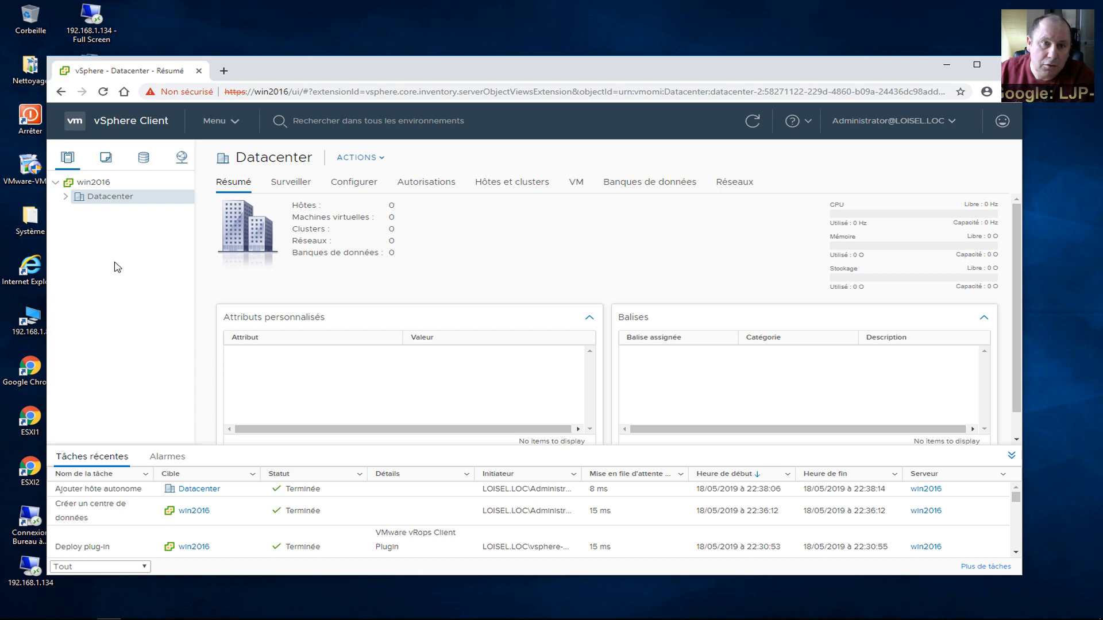
left_click(92, 182)
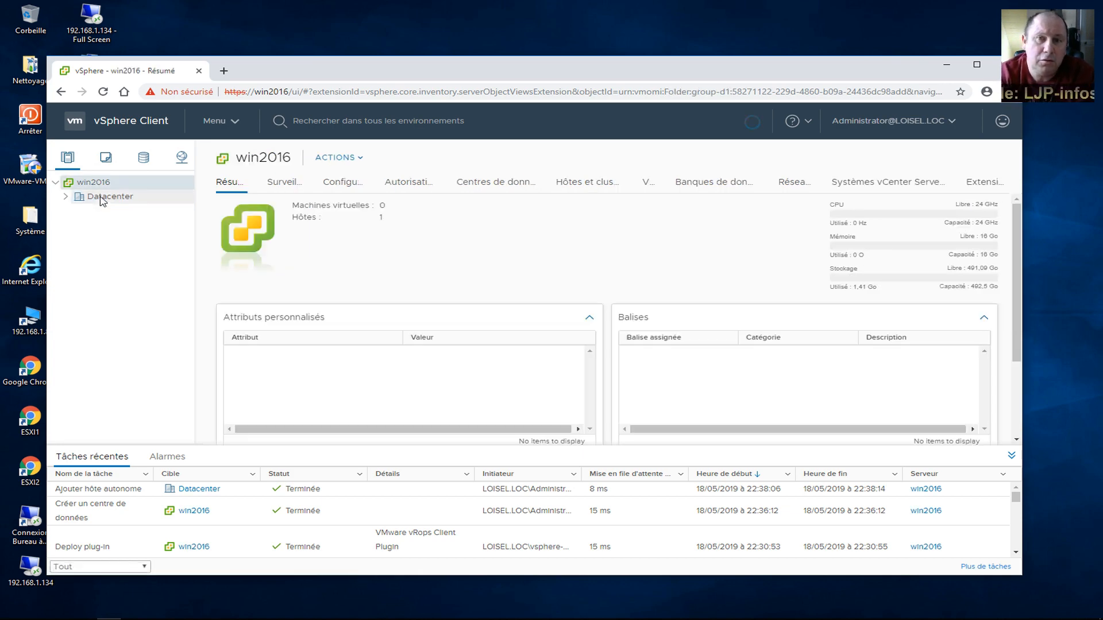
left_click(103, 197)
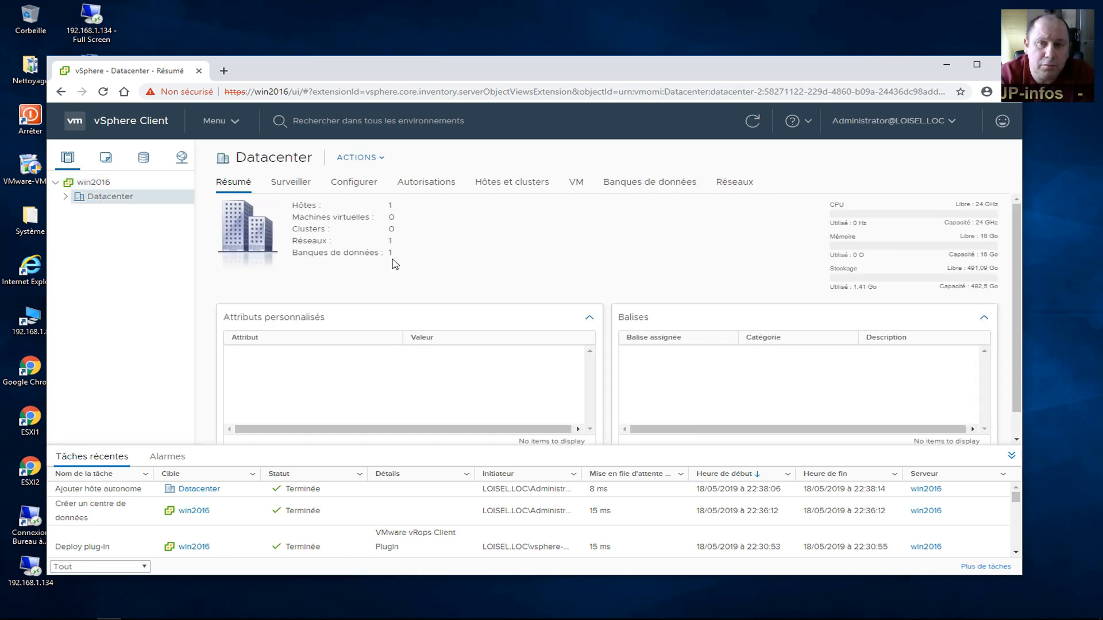
left_click(66, 196)
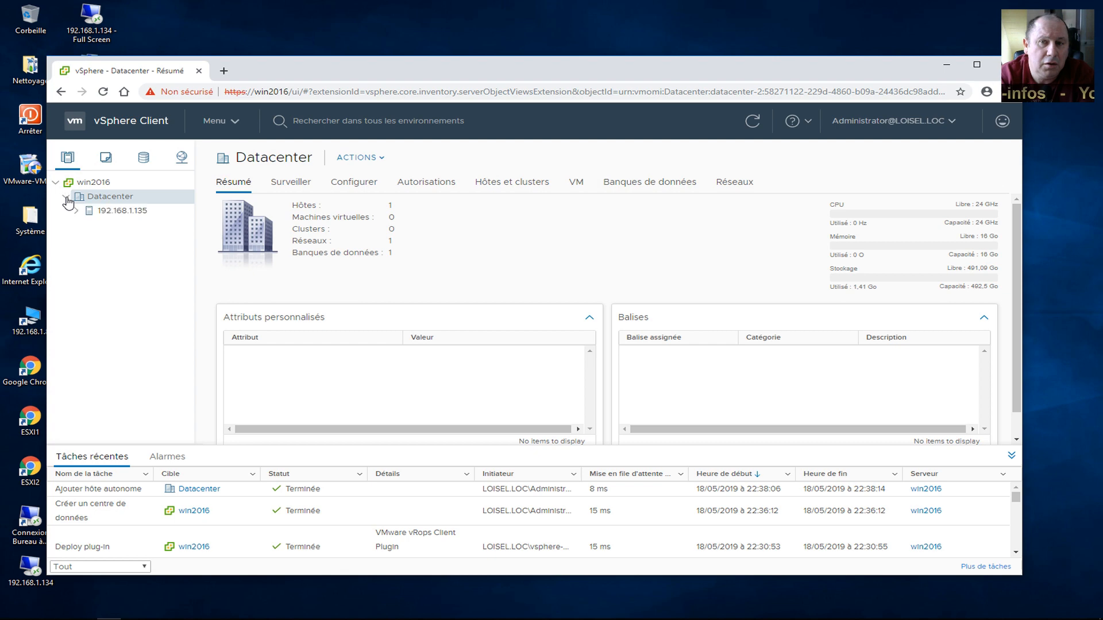
Start adding a second host to Datacenter with address 192.168.1.136.
left_click(130, 211)
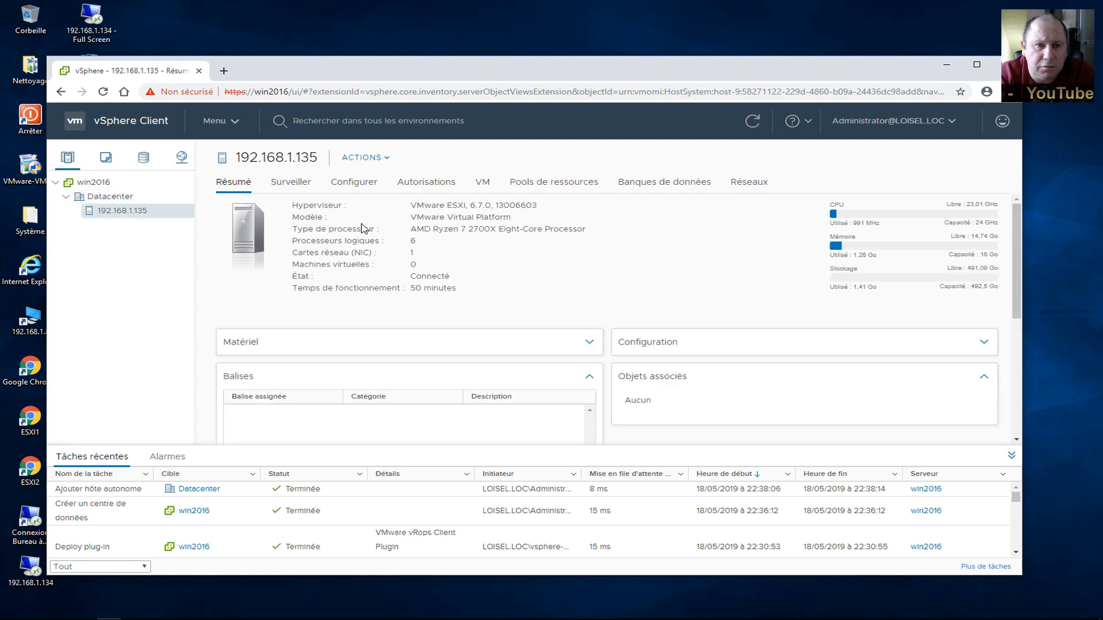
left_click(99, 198)
right_click(99, 199)
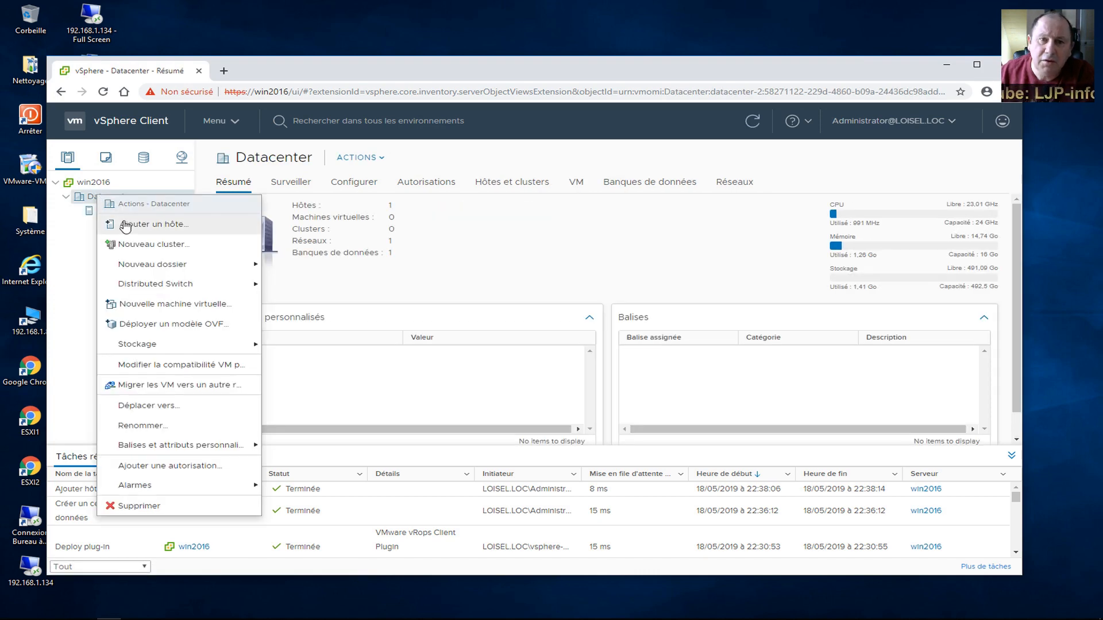
left_click(123, 224)
type("192.168.1.136")
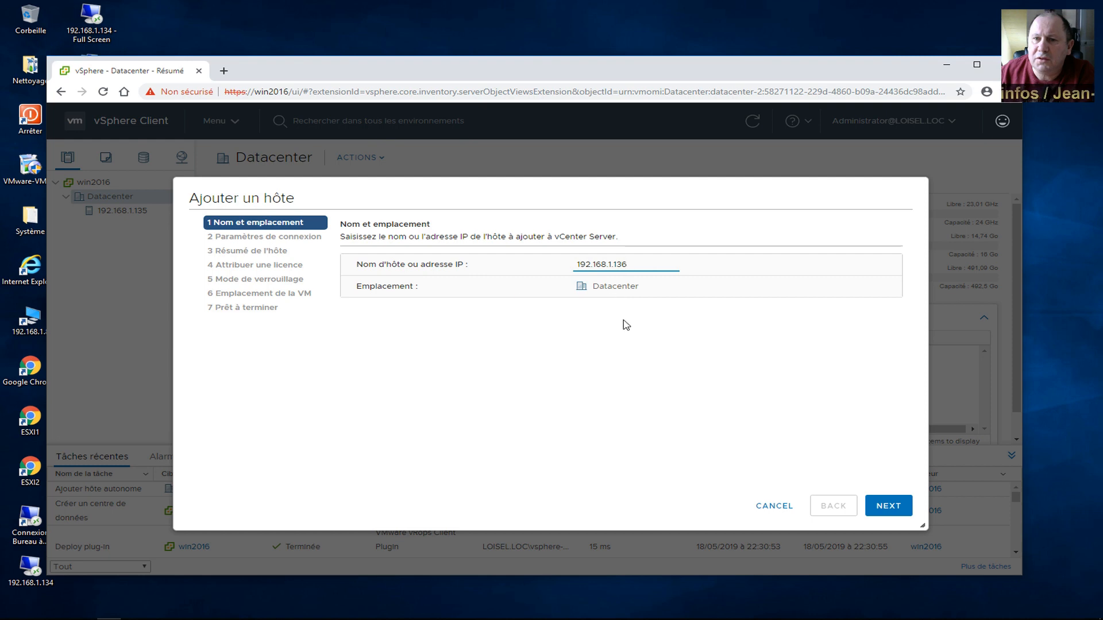
left_click(613, 265)
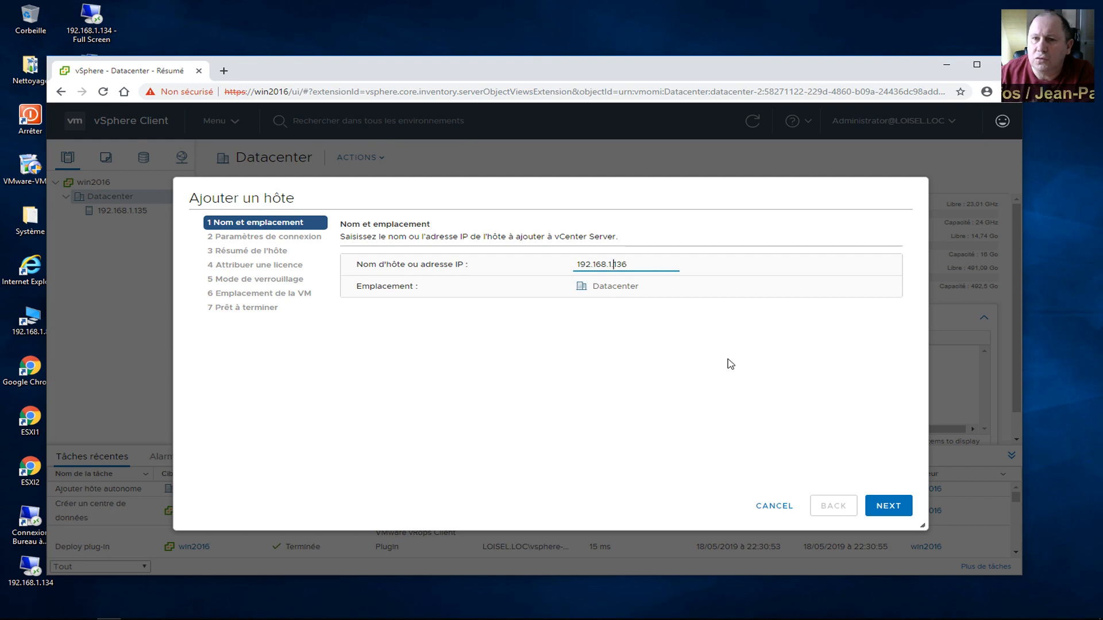
left_click(879, 510)
Log in as root, trust the certificate, keep evaluation licence, lockdown Désactivé and Datacenter location, and finish.
type("root")
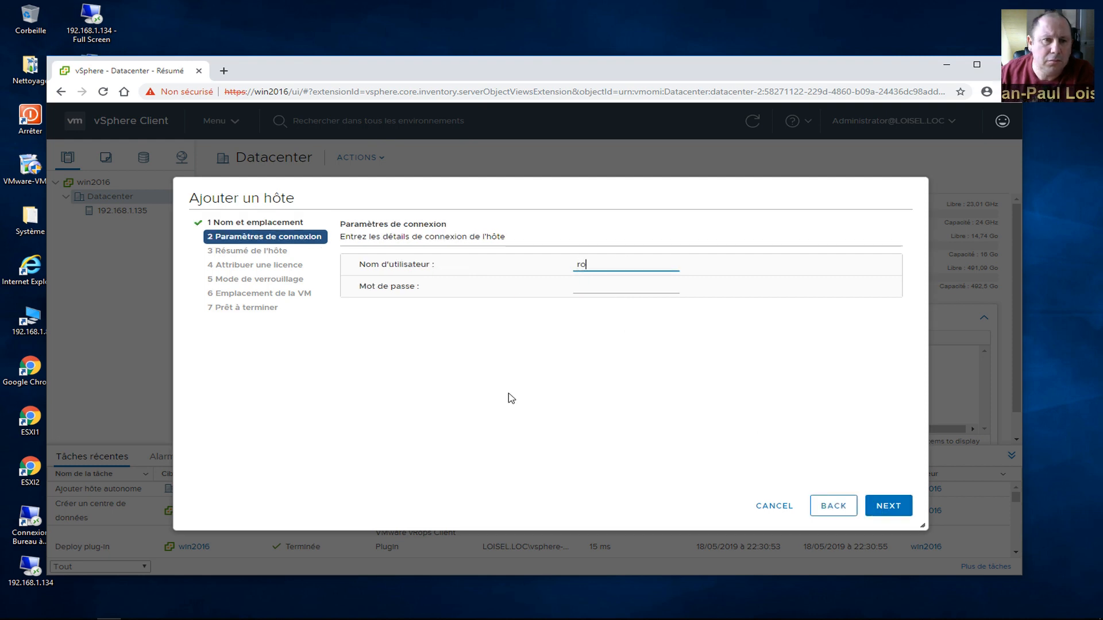
key("Tab")
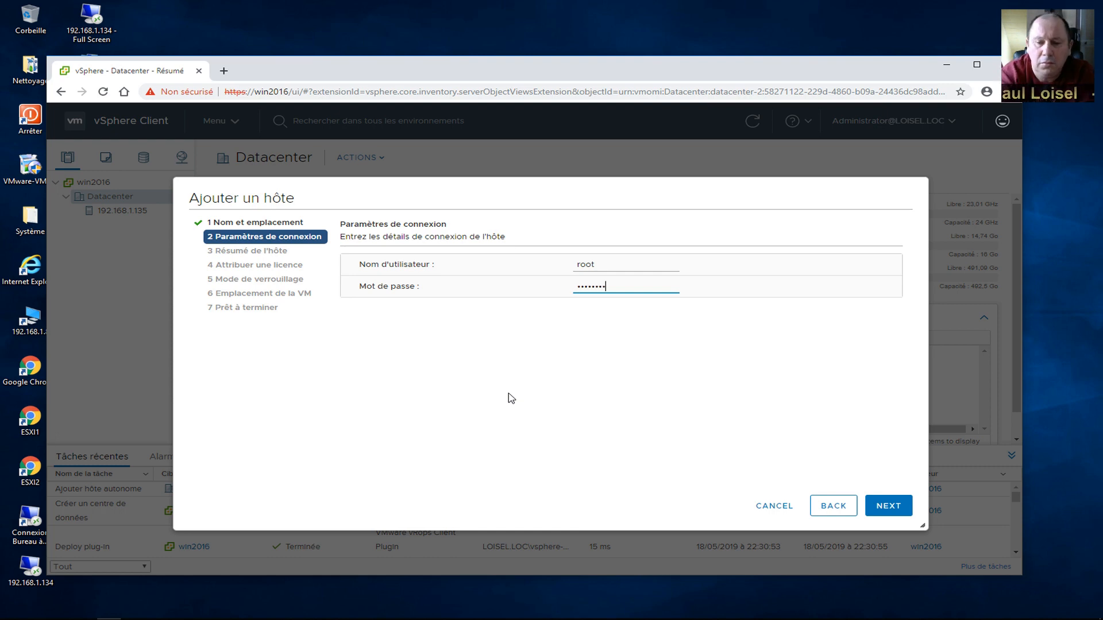
left_click(887, 506)
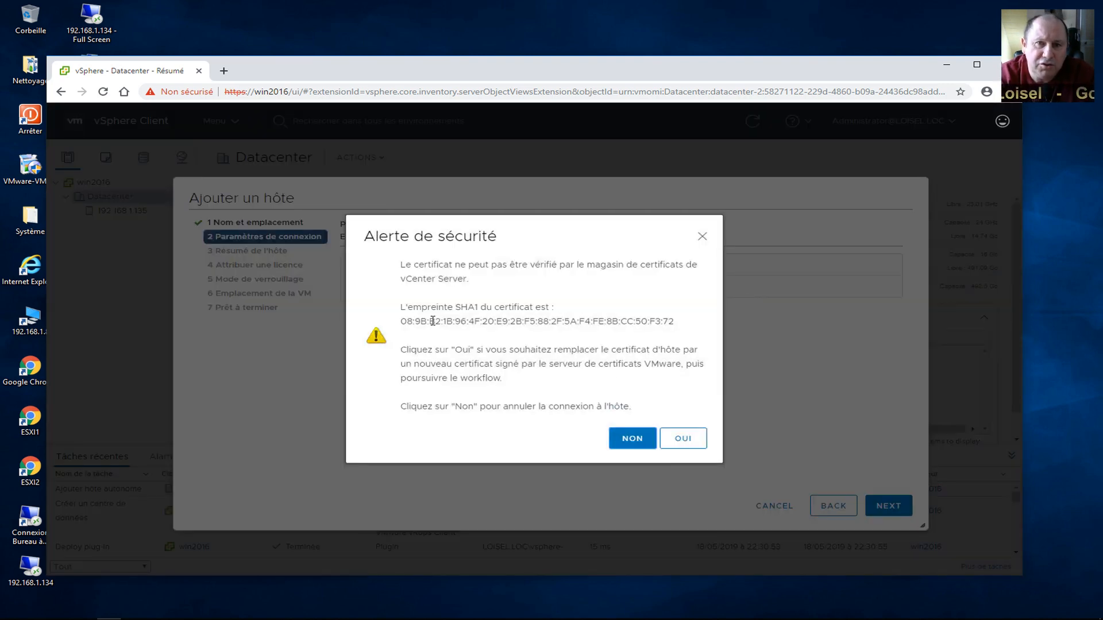
left_click(691, 442)
left_click(895, 507)
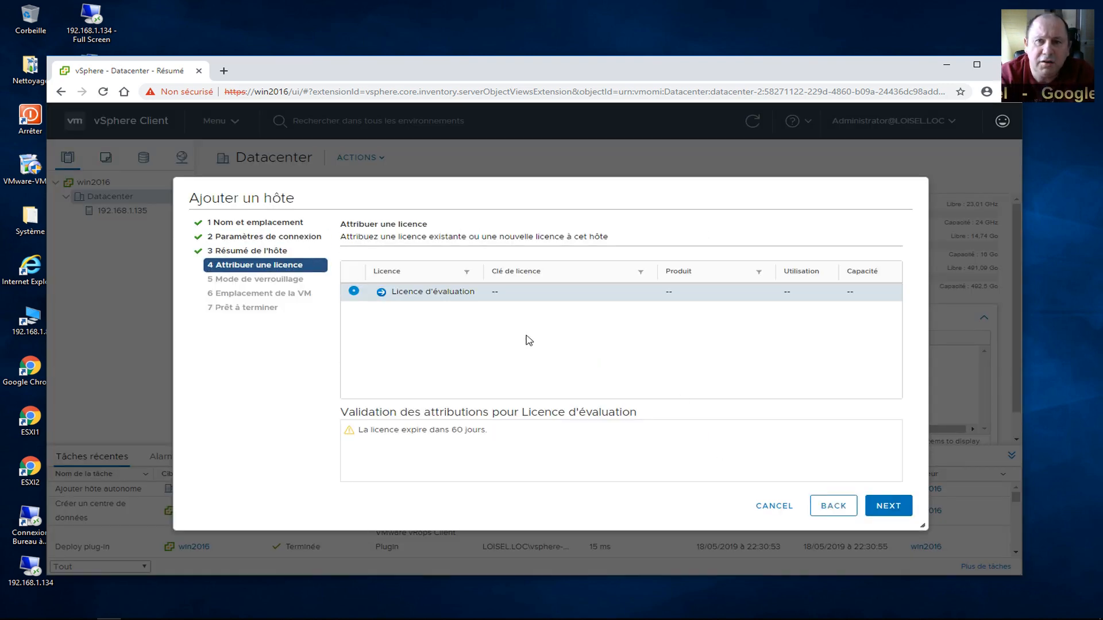
left_click(904, 509)
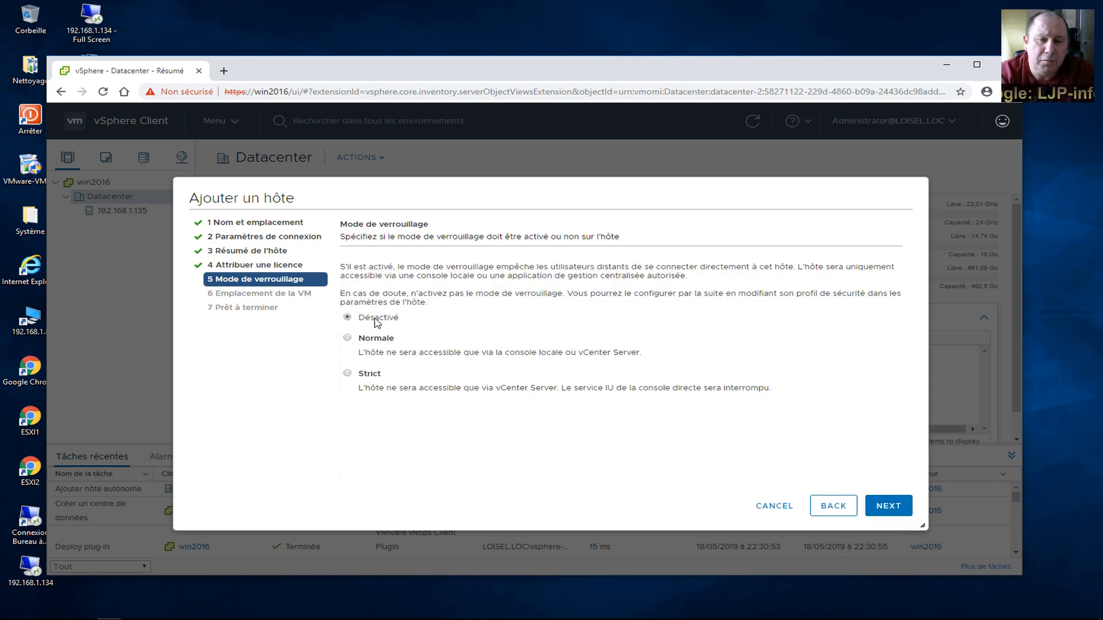
left_click(891, 507)
left_click(891, 508)
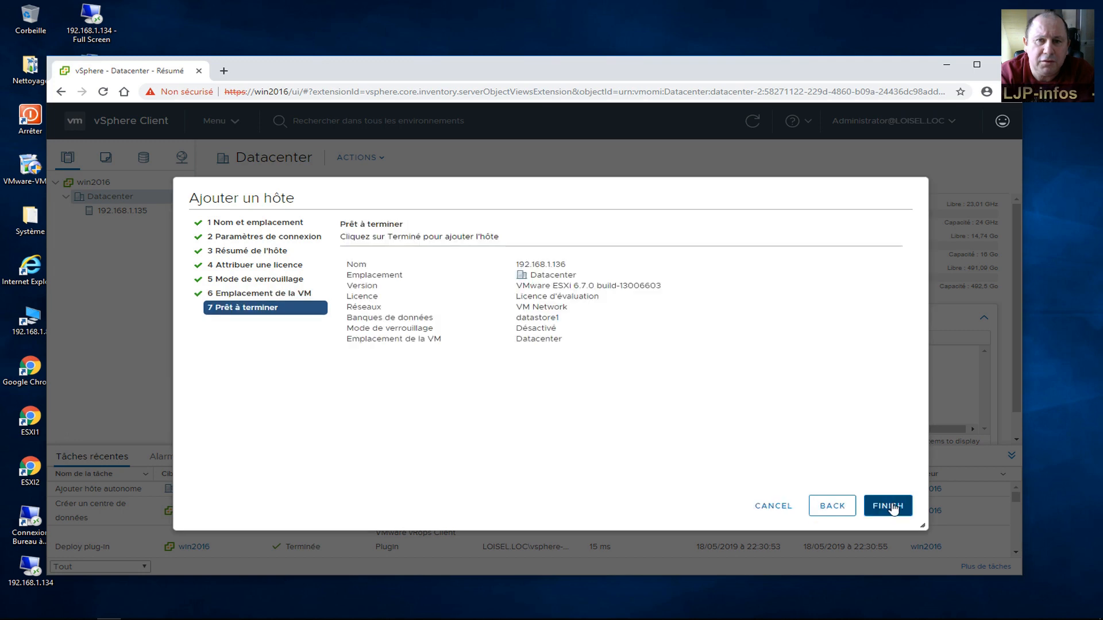
left_click(888, 506)
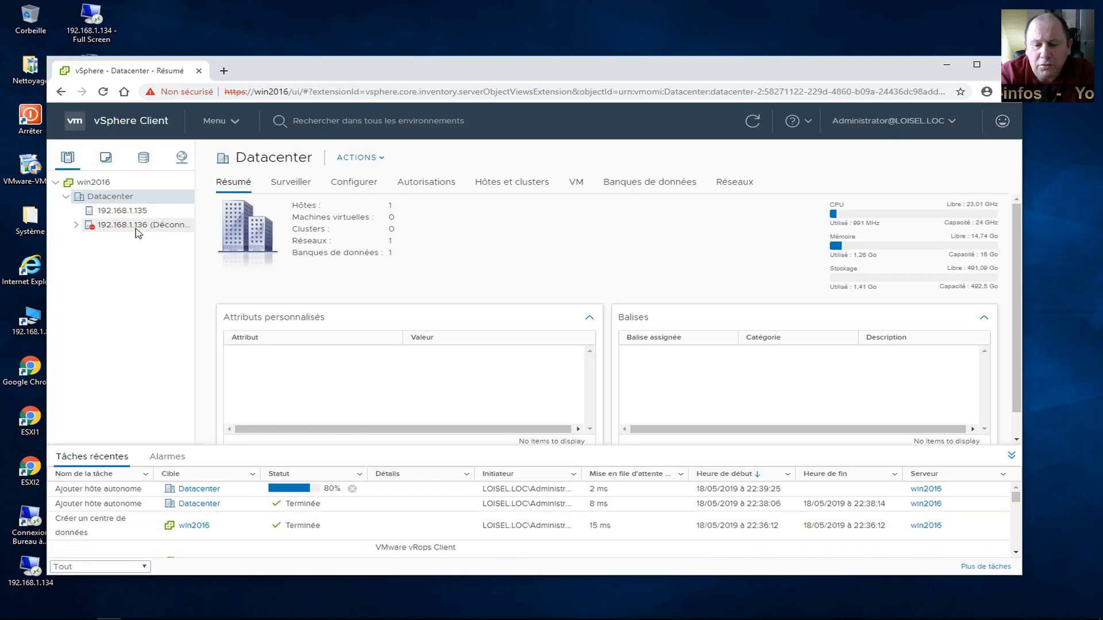
Check hosts 192.168.1.136 and 192.168.1.135, then show the Datacenter summary.
left_click(117, 226)
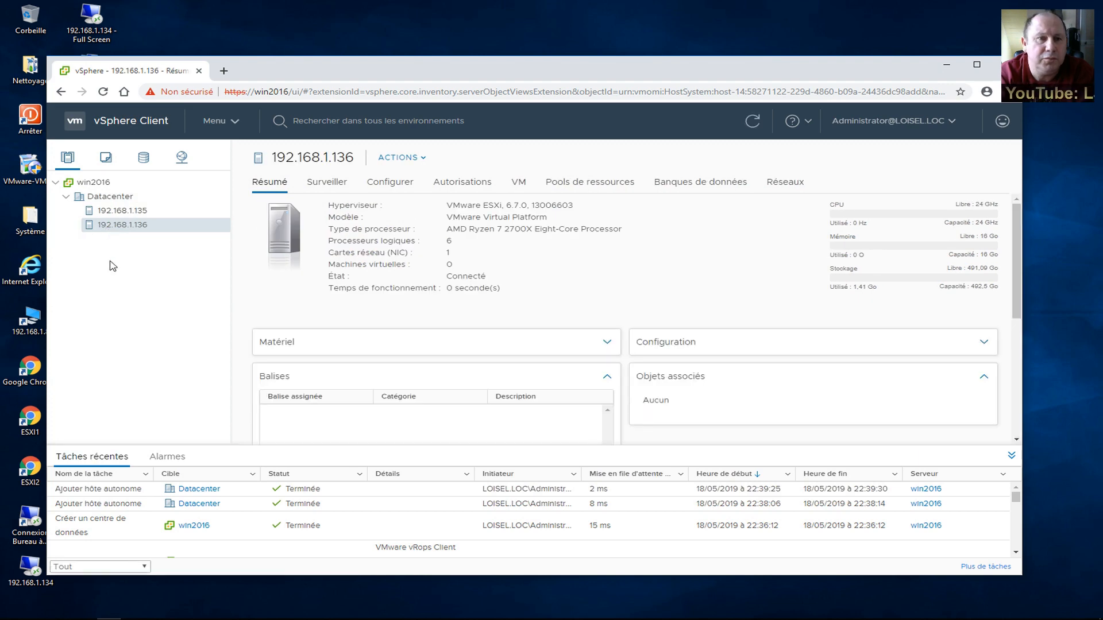
left_click(117, 212)
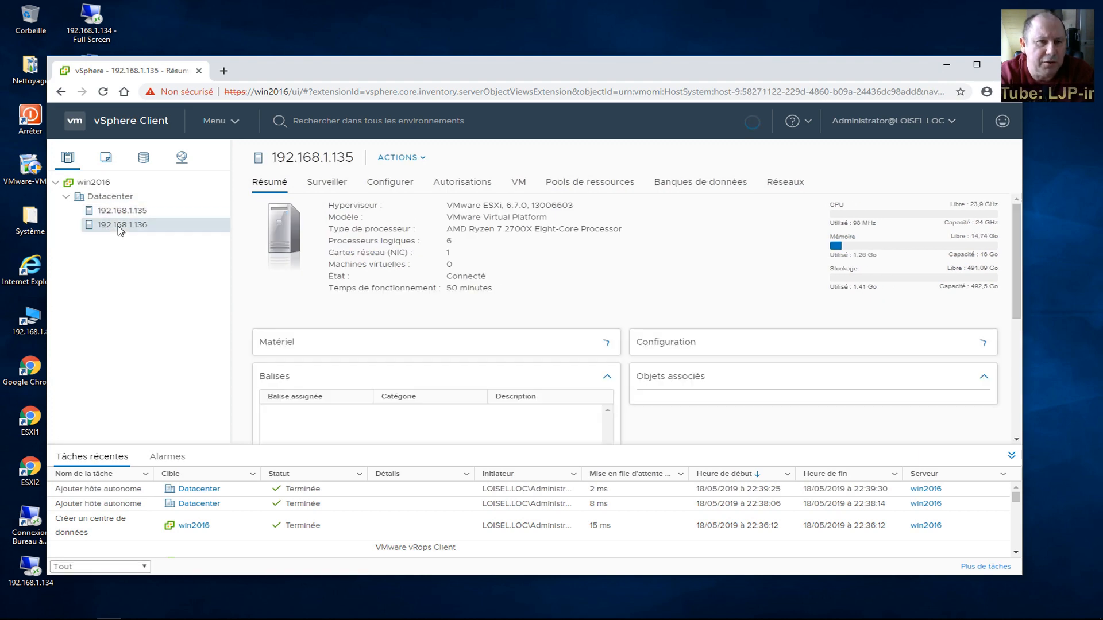
left_click(107, 198)
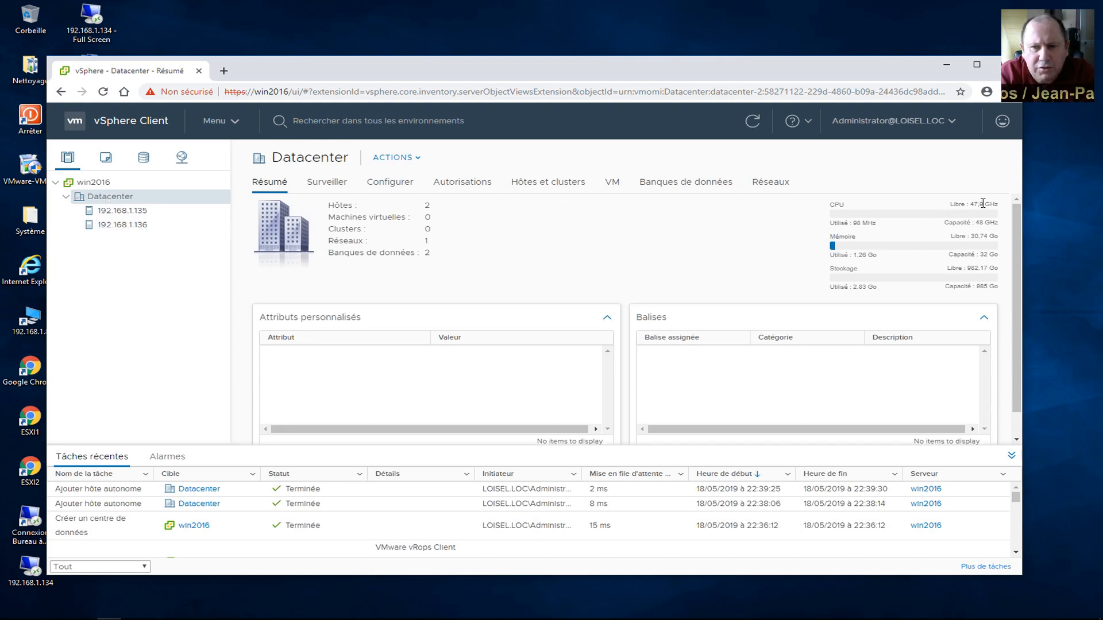
Highlight the free and total CPU (48 GHz), memory (32 Go) and storage figures.
left_click_drag(984, 205, 971, 208)
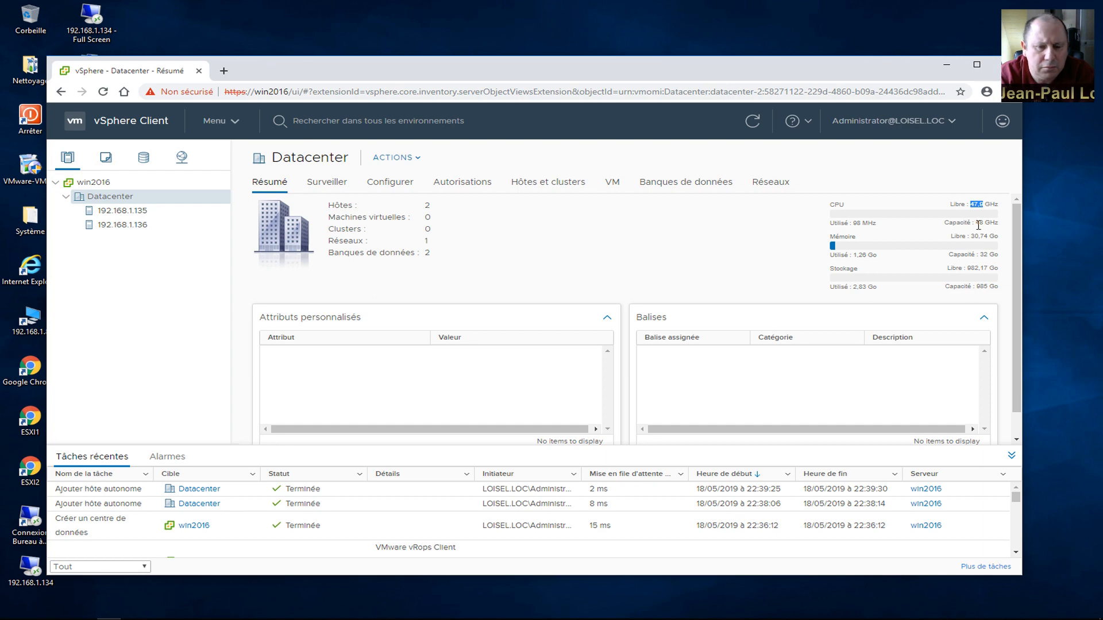
double_click(979, 224)
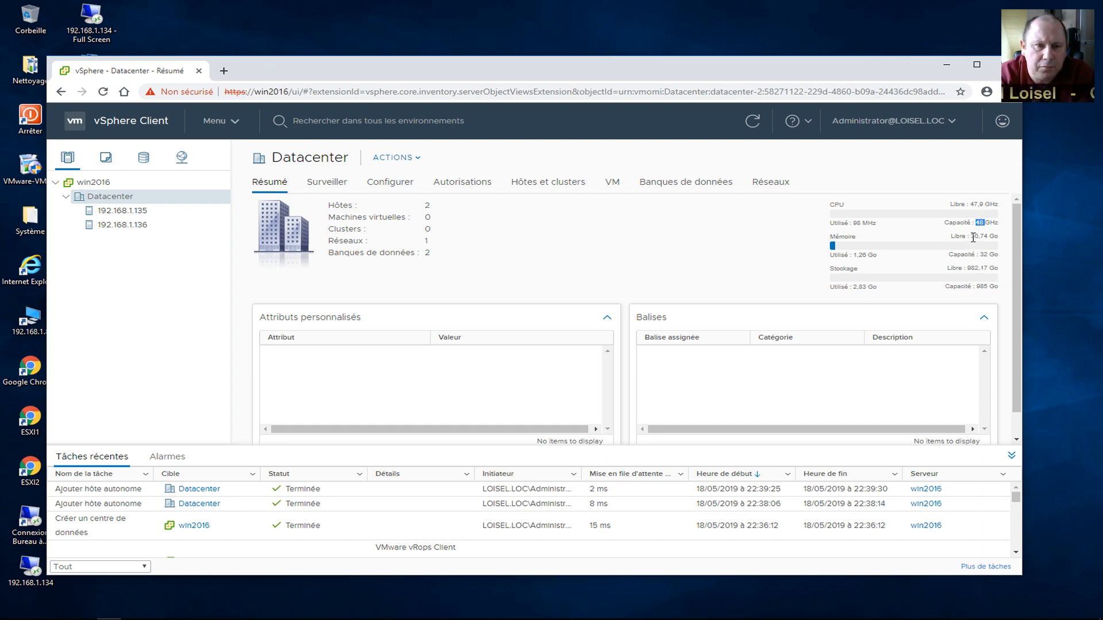
left_click_drag(971, 238, 977, 237)
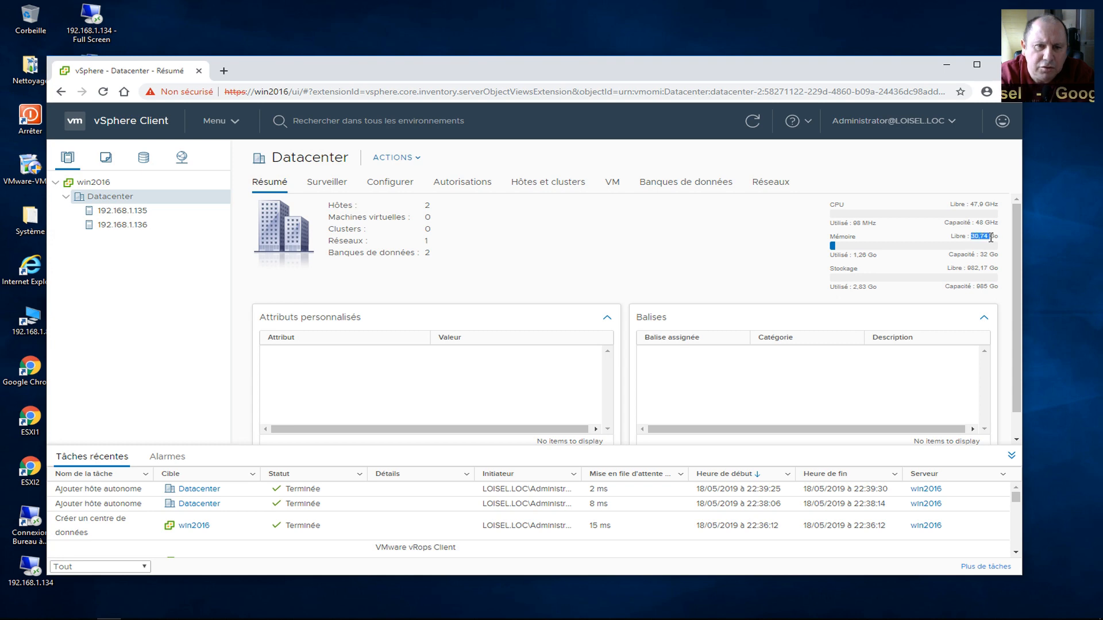
double_click(984, 255)
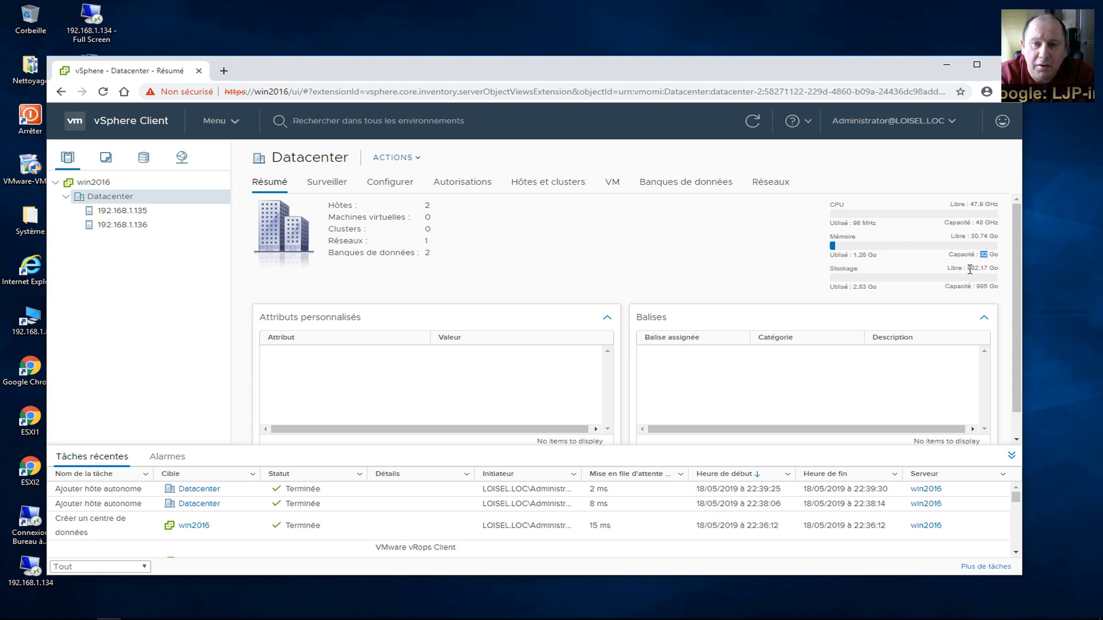
left_click_drag(967, 269, 980, 268)
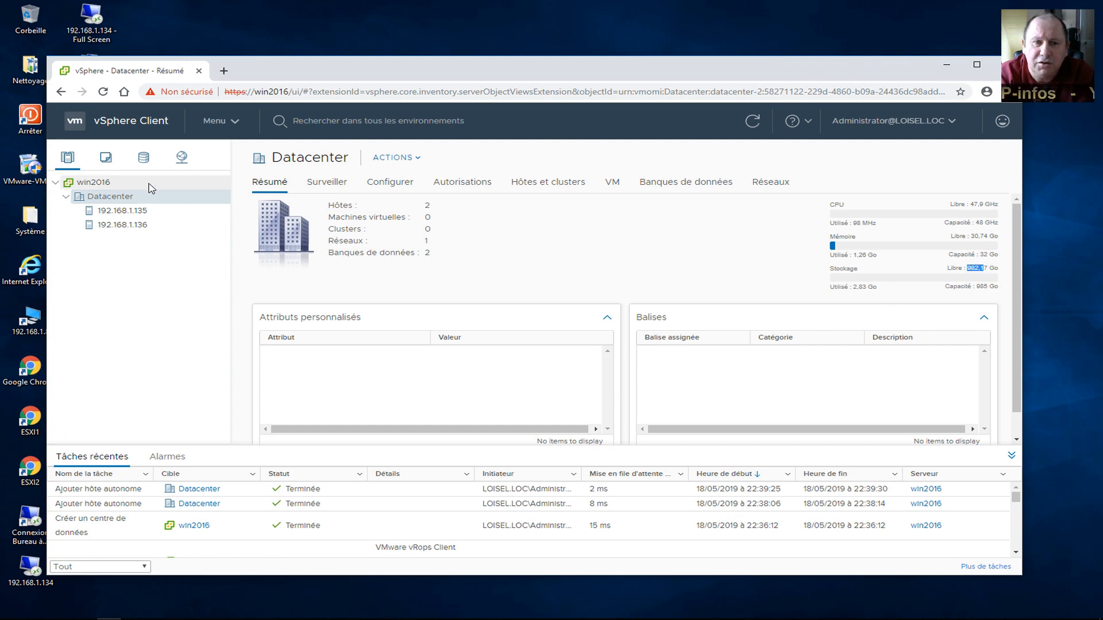
Start a new VM via Créer une machine virtuelle, located in Datacenter and running on host 192.168.1.135.
right_click(95, 200)
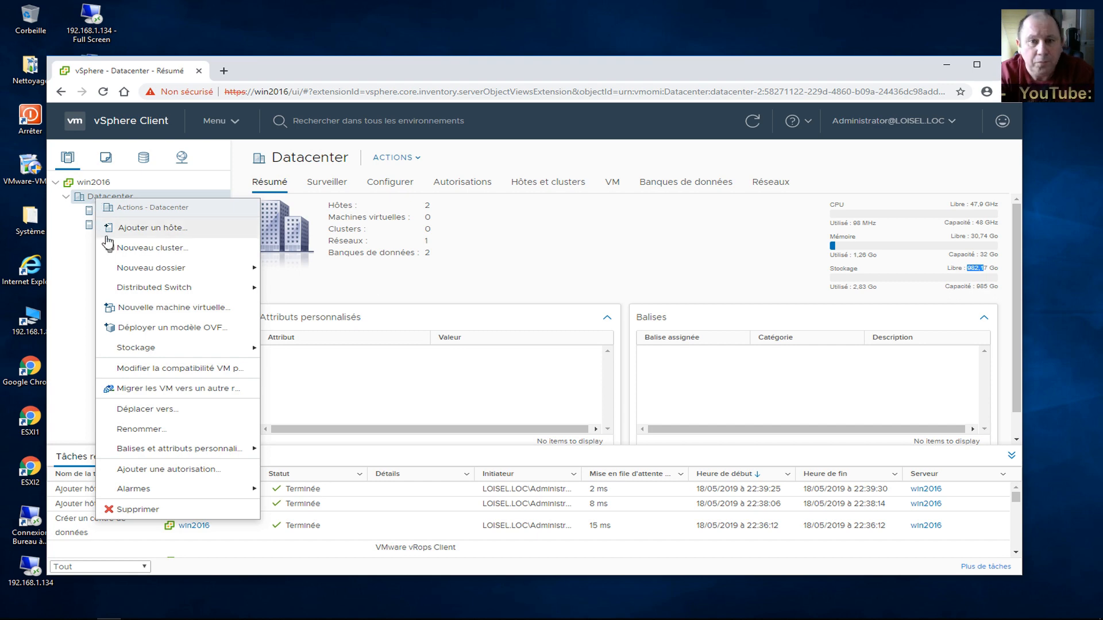
left_click(130, 313)
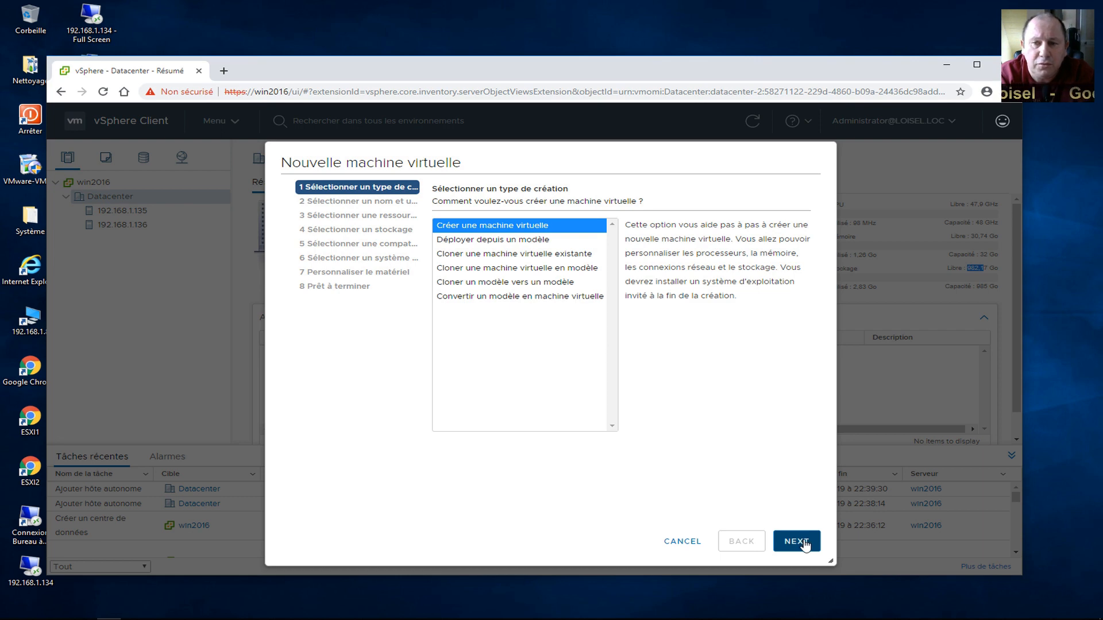
left_click(804, 543)
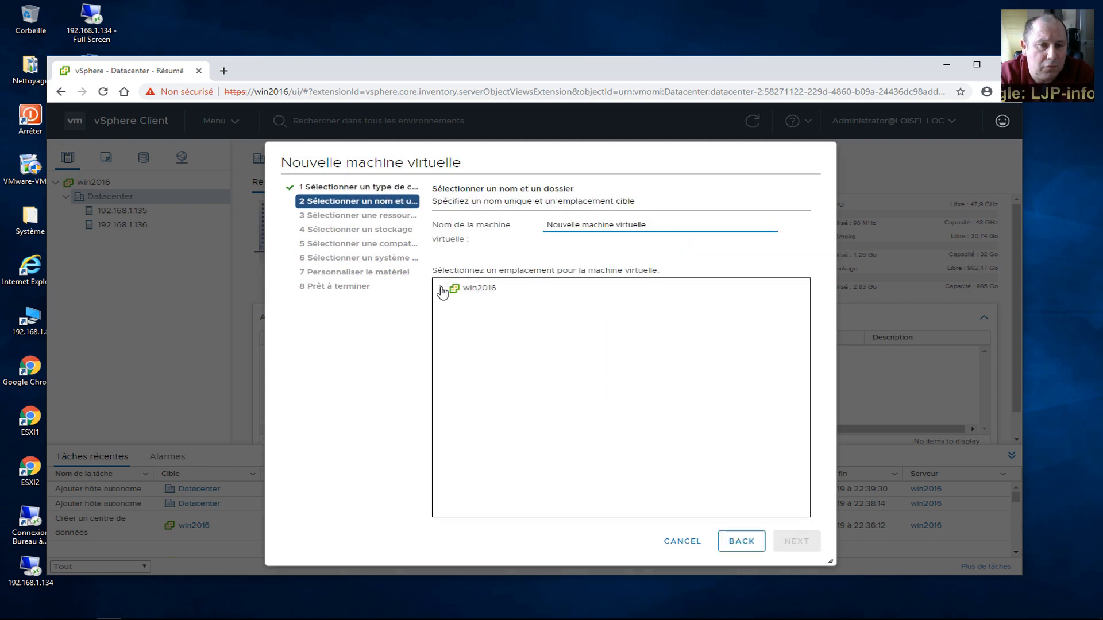
left_click(442, 289)
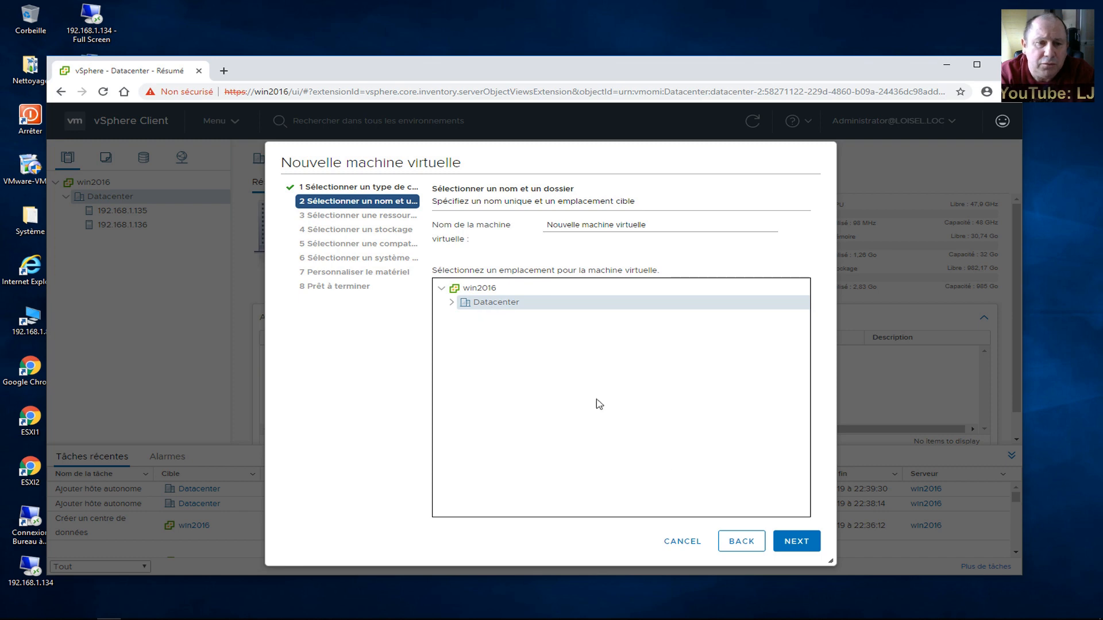
left_click(804, 546)
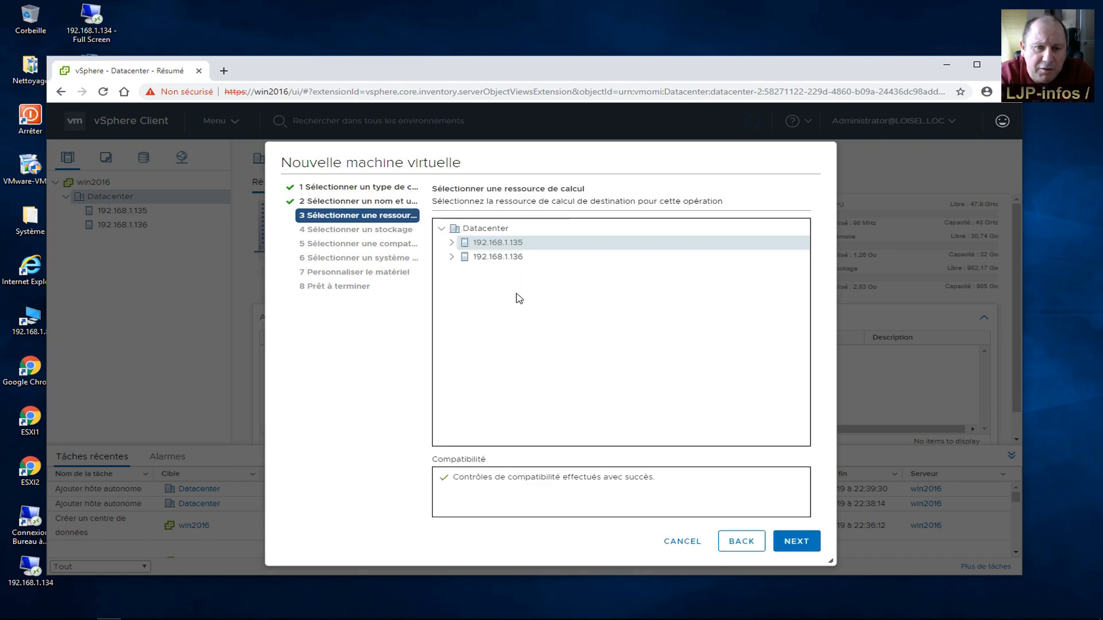
left_click(793, 540)
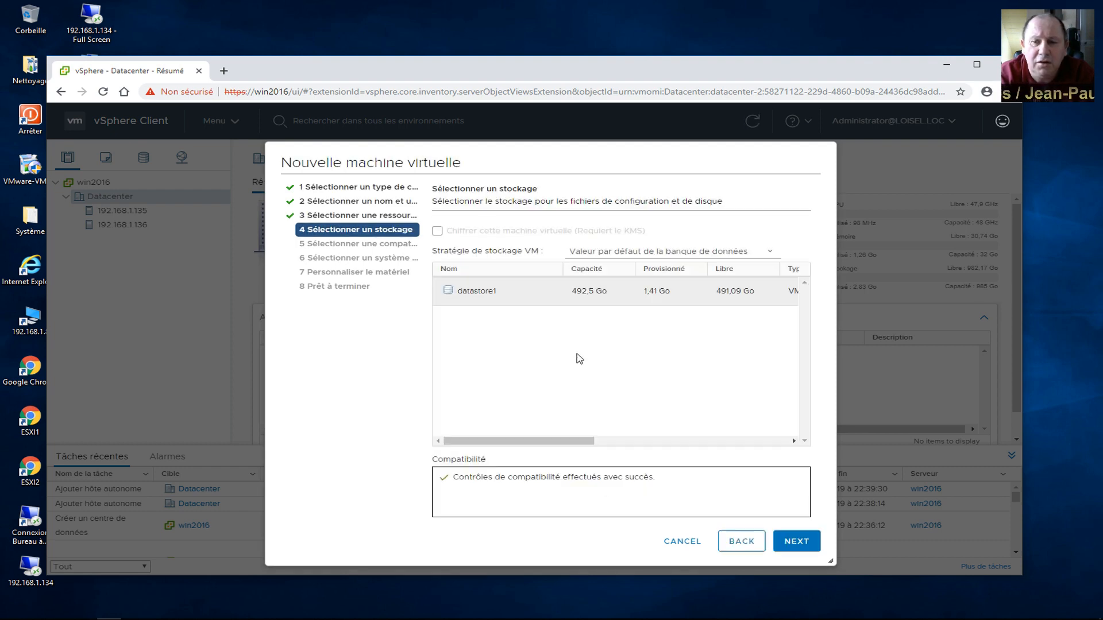
Store the VM on datastore1 and keep ESXi 6.7 compatibility.
left_click(472, 297)
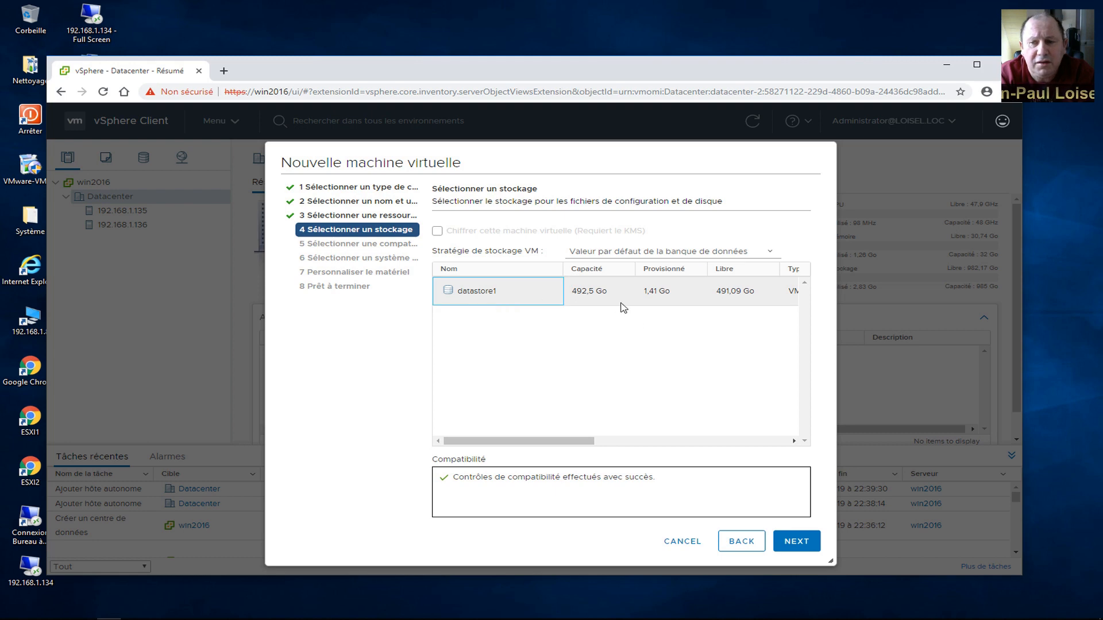
left_click(788, 540)
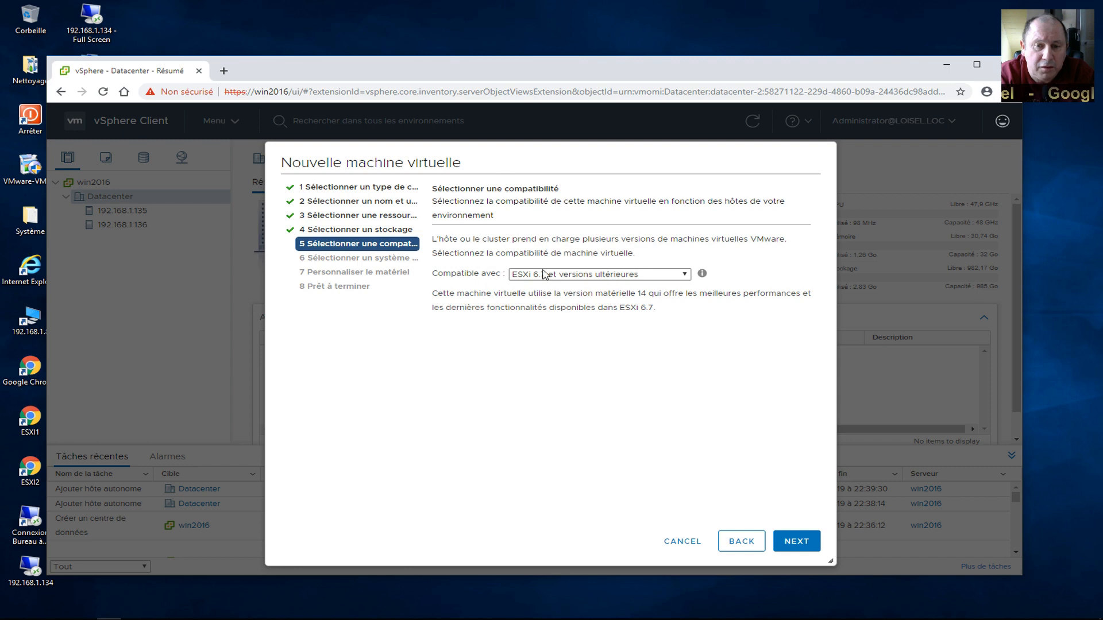
left_click(798, 544)
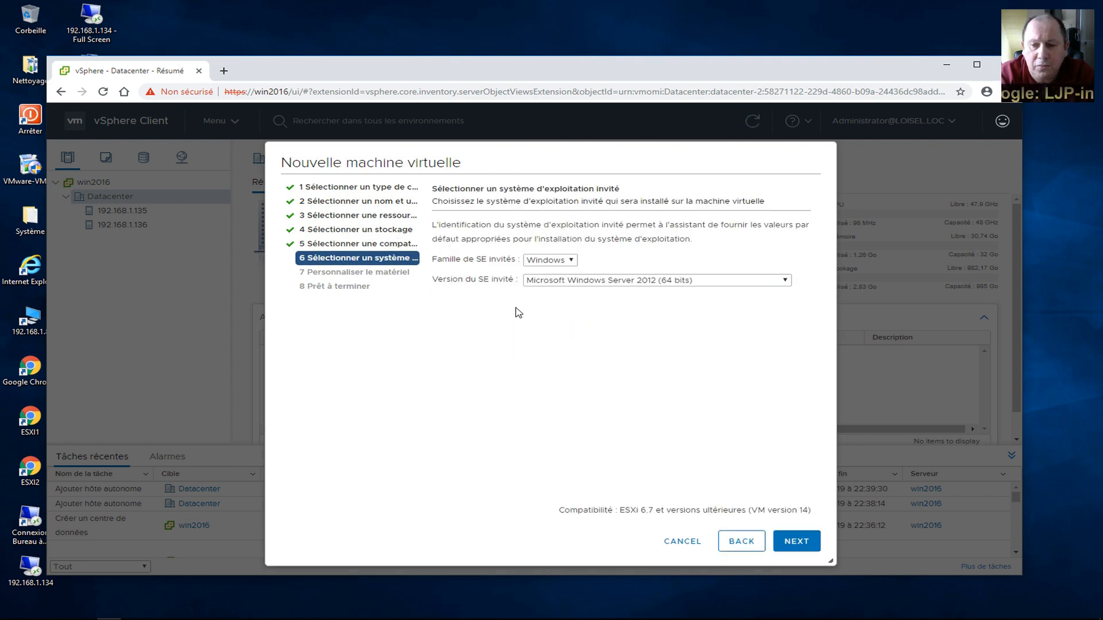
Set the guest OS version to Microsoft Windows 10 (64 bits).
left_click(610, 282)
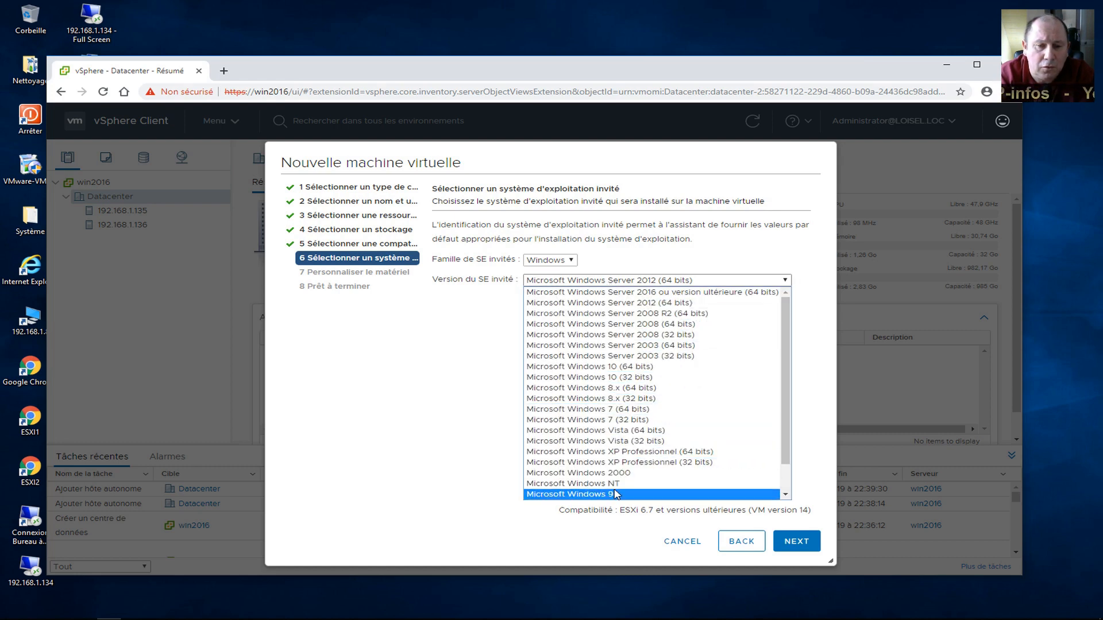
left_click(617, 371)
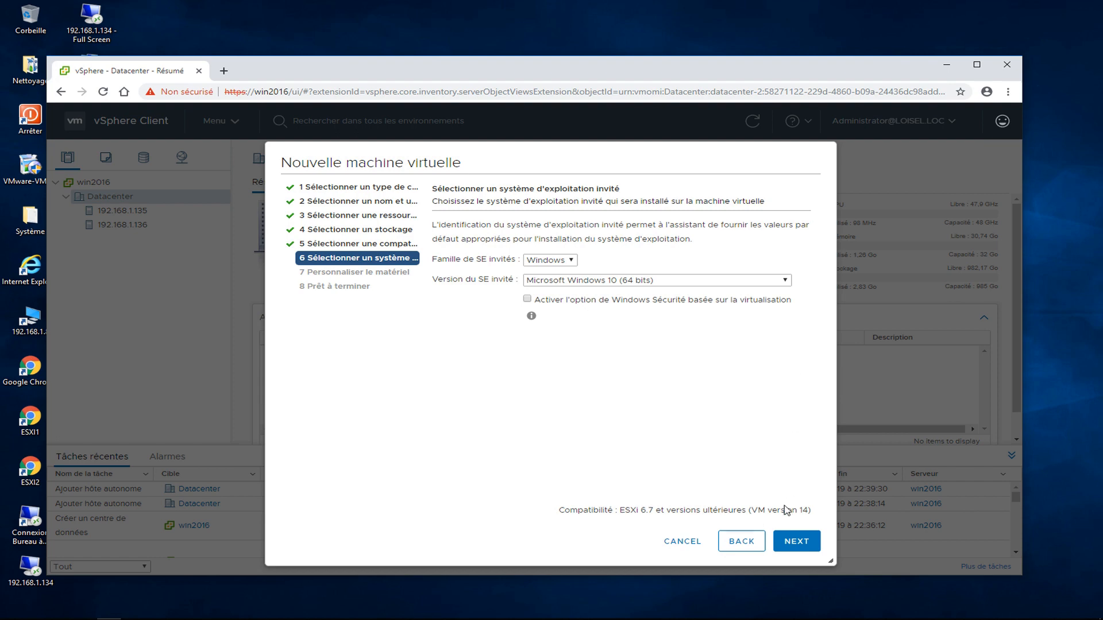
left_click(792, 541)
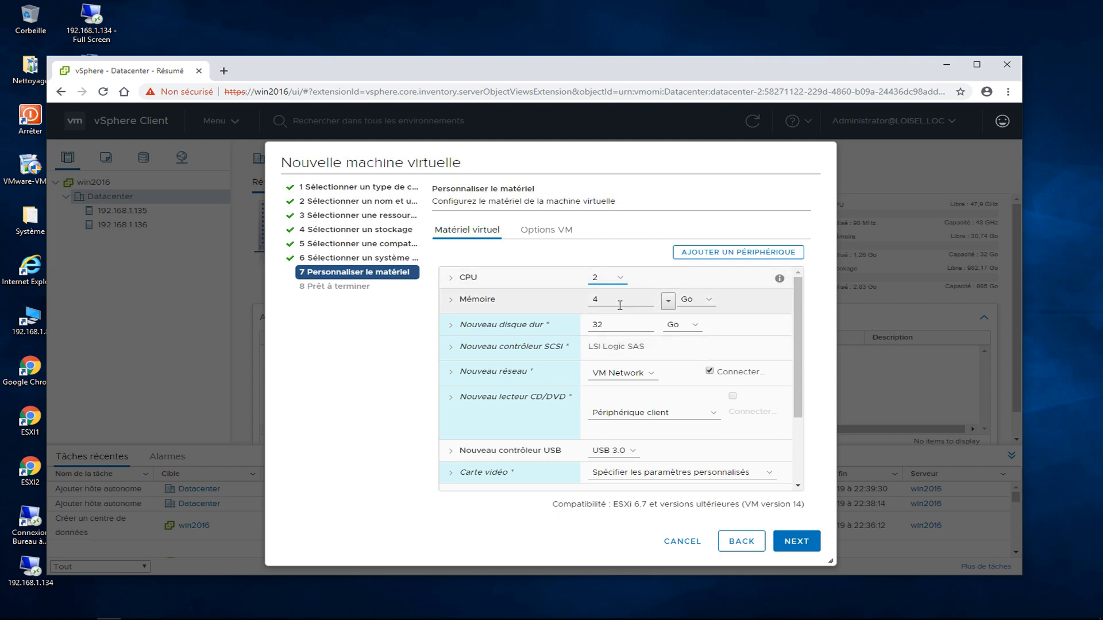
Accept the 2 CPU, 4 Go memory, 32 Go disk hardware, review the summary, and finish.
left_click_drag(797, 359, 798, 435)
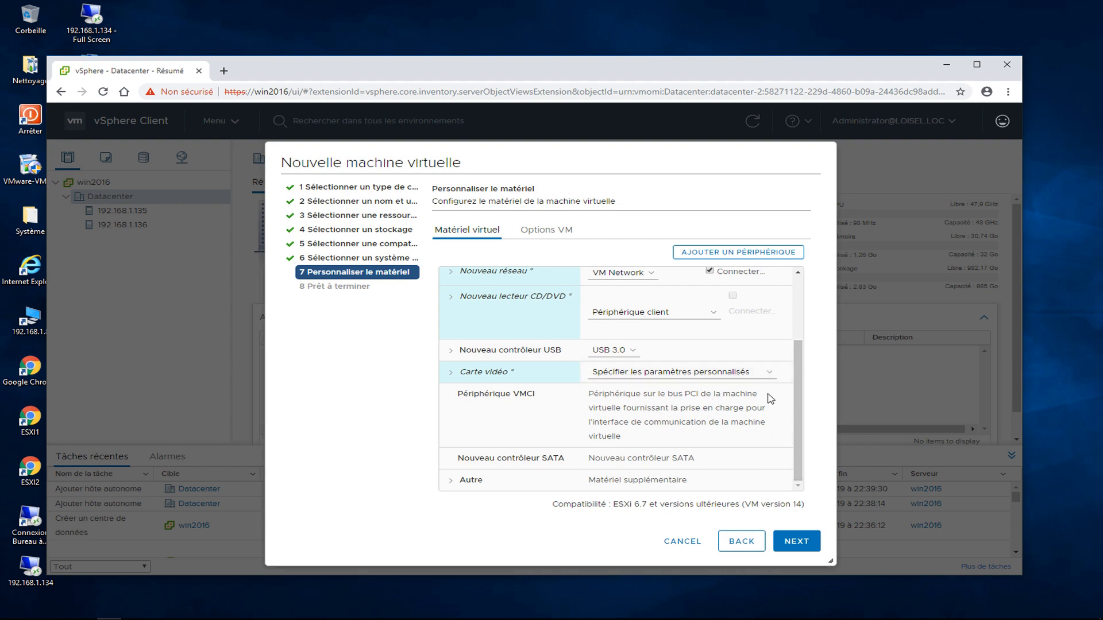
left_click(796, 541)
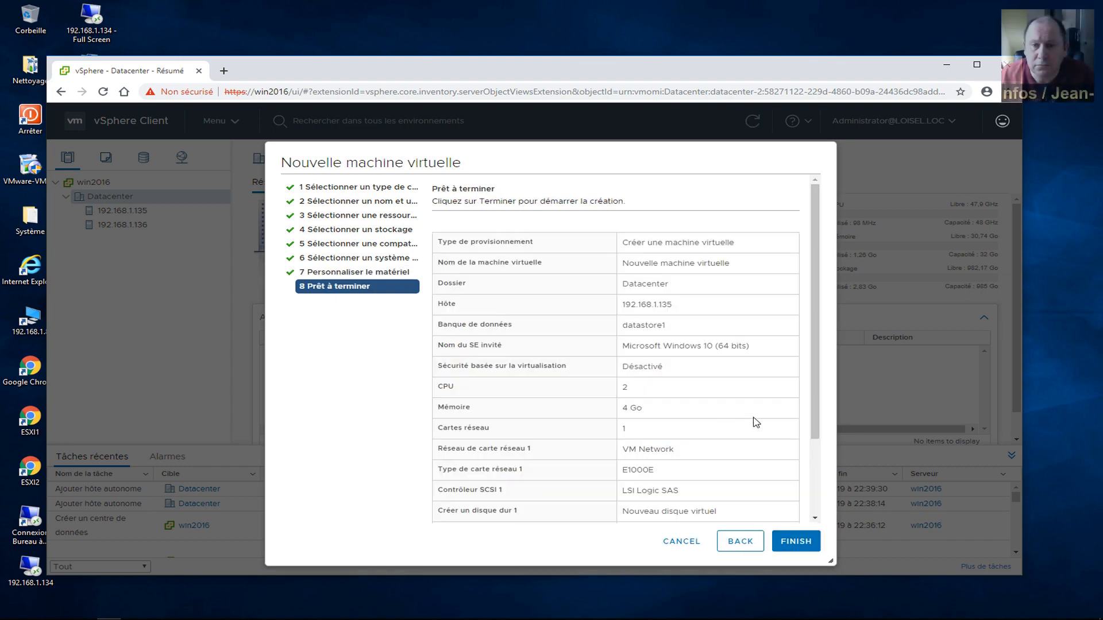
left_click_drag(815, 390, 819, 493)
scroll(818, 492, "up", 3)
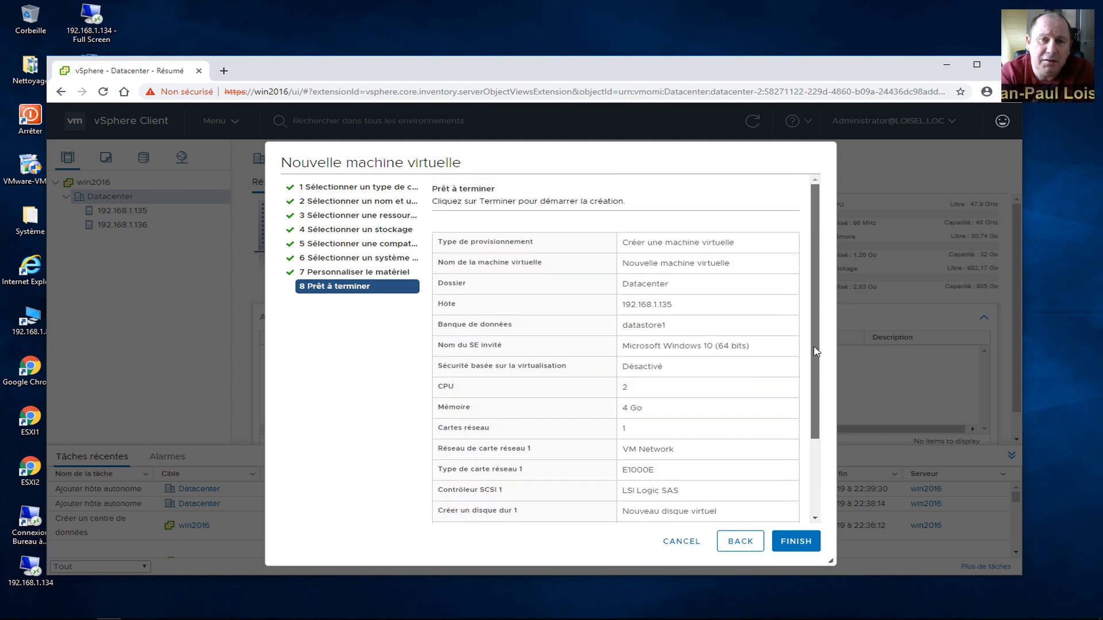
left_click(807, 540)
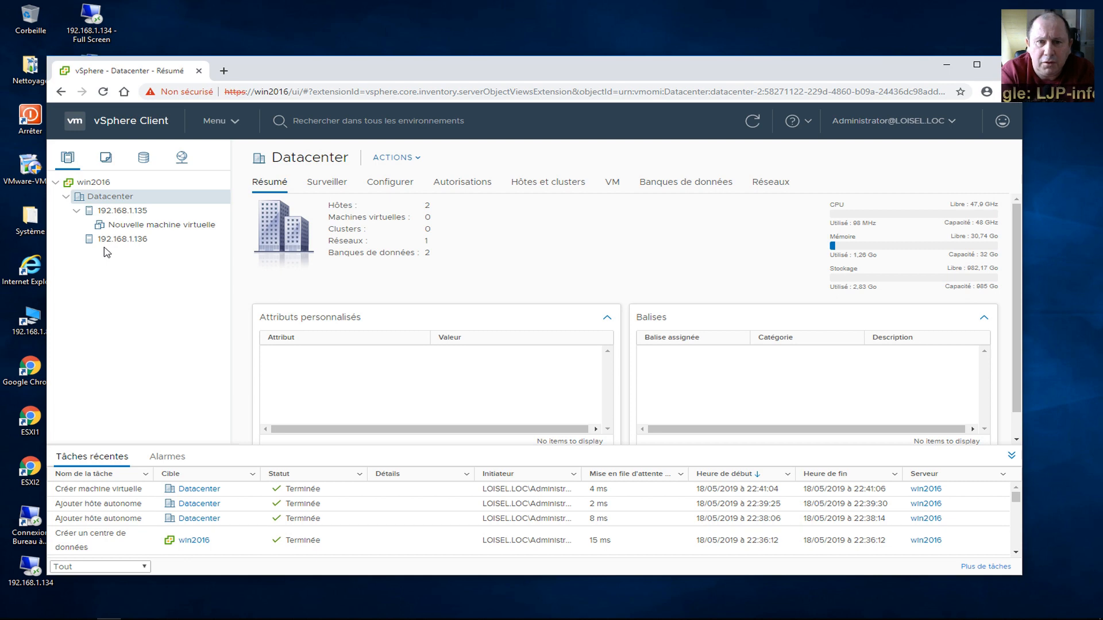
Select Nouvelle machine virtuelle, power it on, and bring up the Lancer la console choice.
left_click(139, 229)
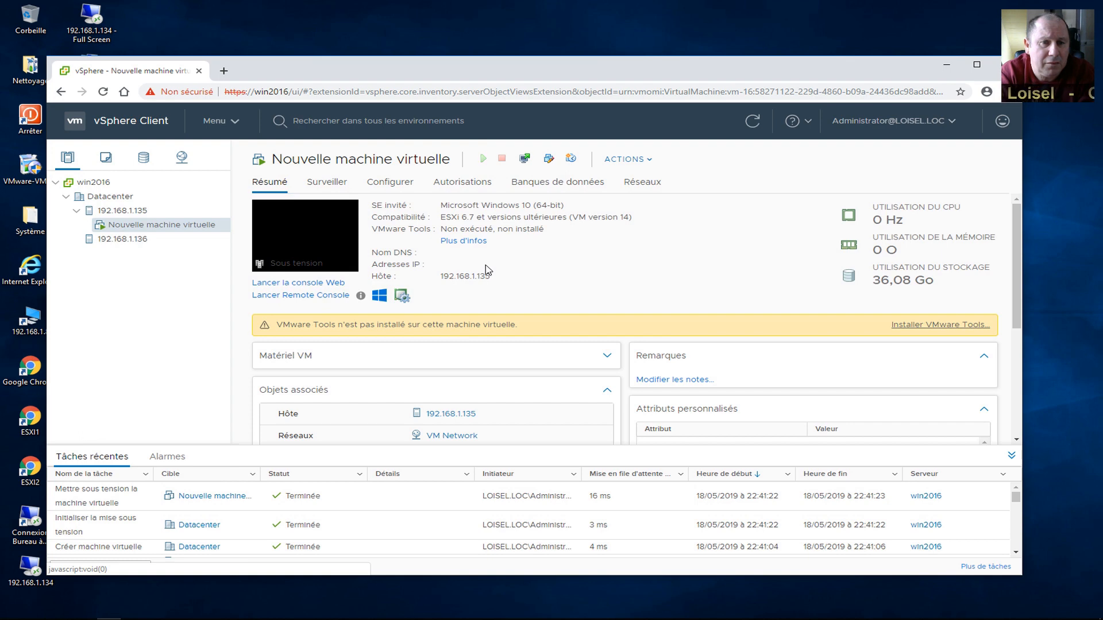
left_click(289, 287)
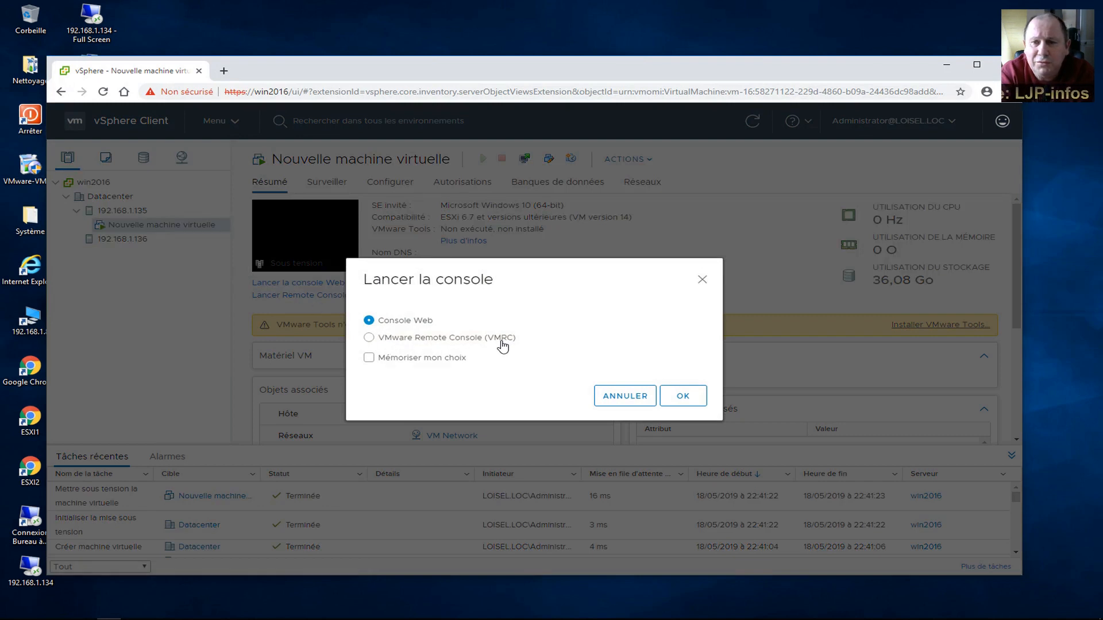
Launch the Console Web, watch the disk and CD-ROM boot attempts fail, then close the console.
left_click(683, 396)
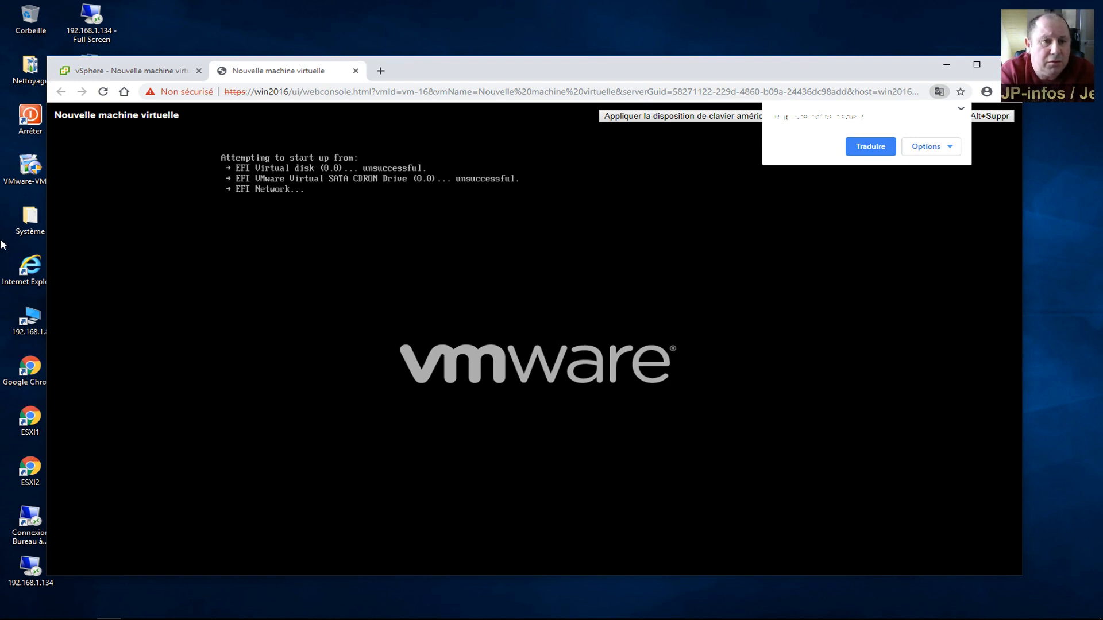
left_click(356, 70)
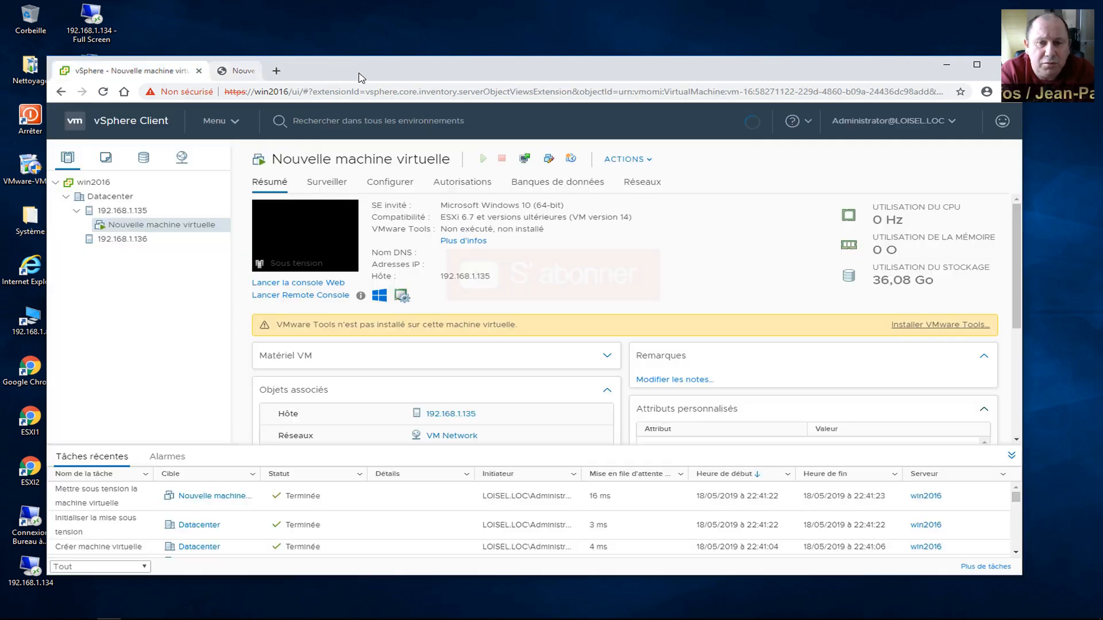
Close the Chrome window running vSphere Client, leaving the local Windows desktop.
left_click(199, 70)
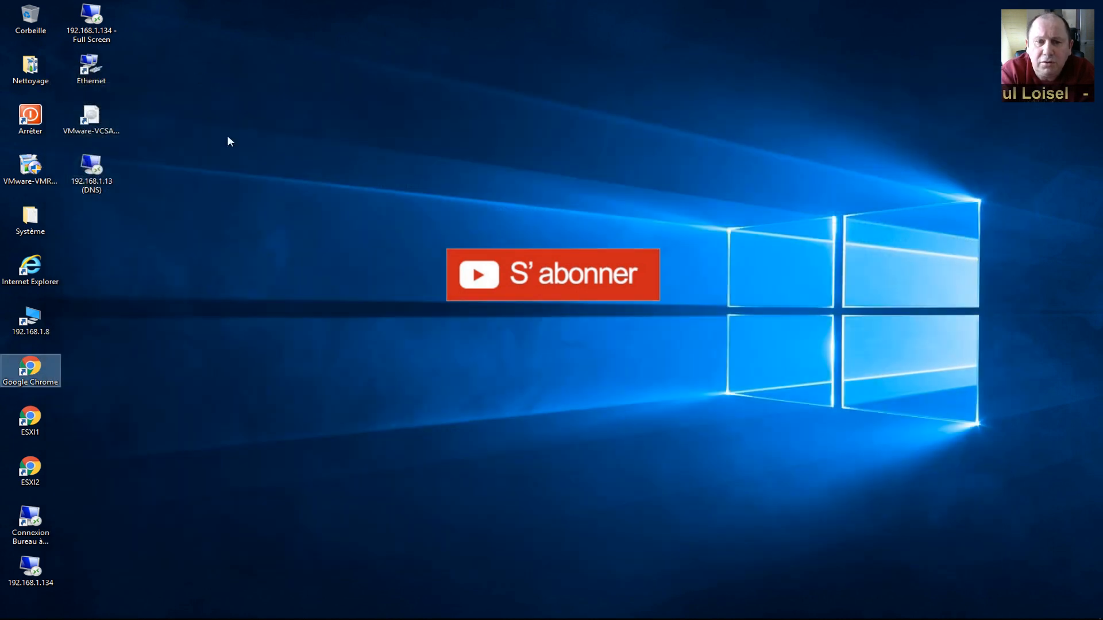
left_click(273, 197)
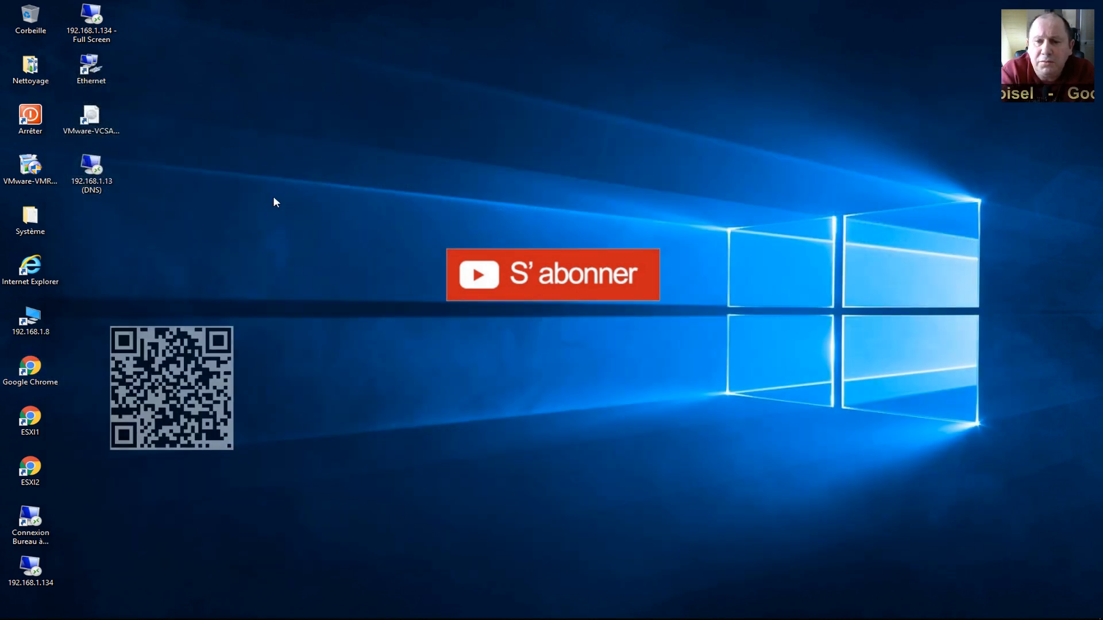